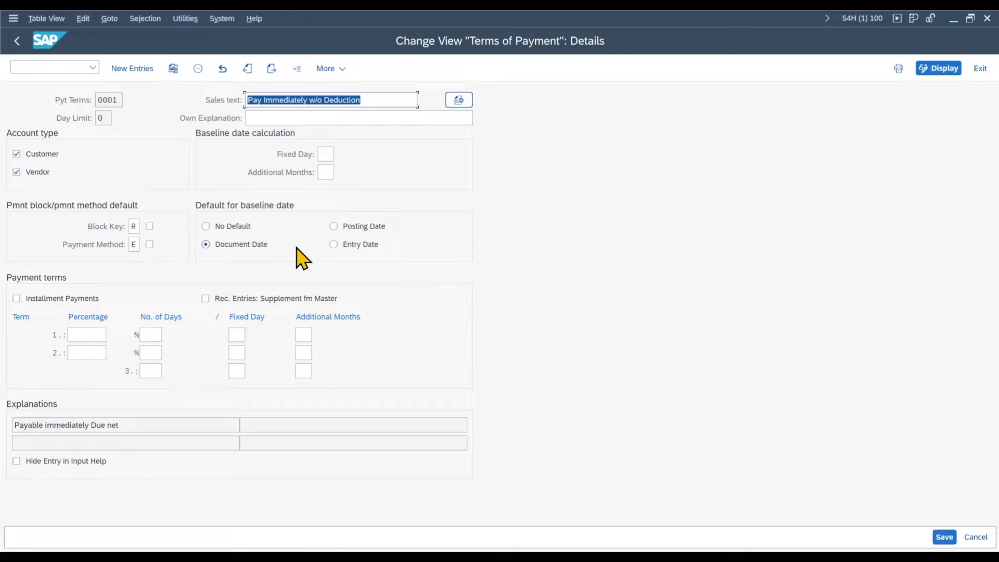
Step: Open the business partner transaction (BP) and start a new organization with grouping 0001 internal number assignment
click(73, 66)
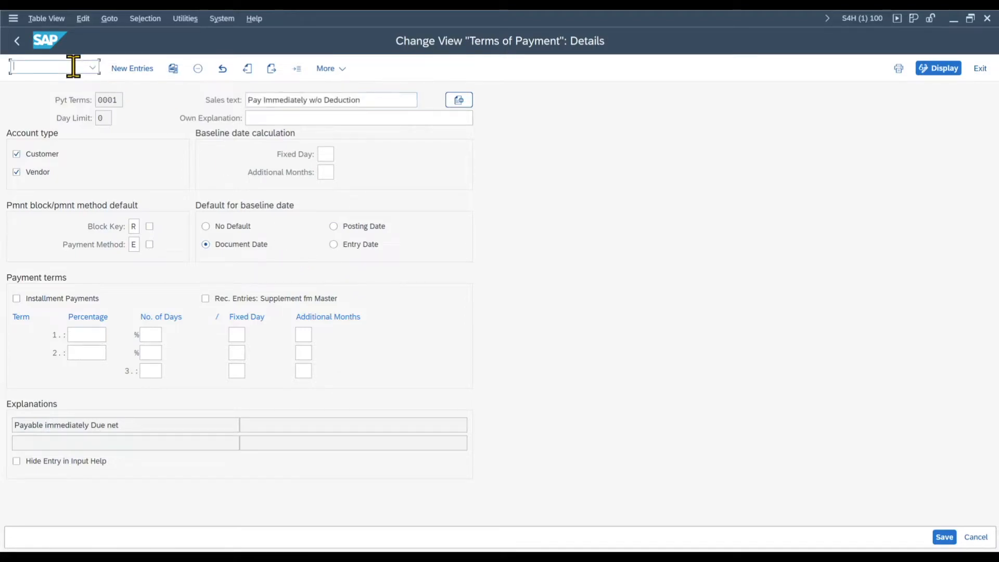
text(/nbp)
key(Return)
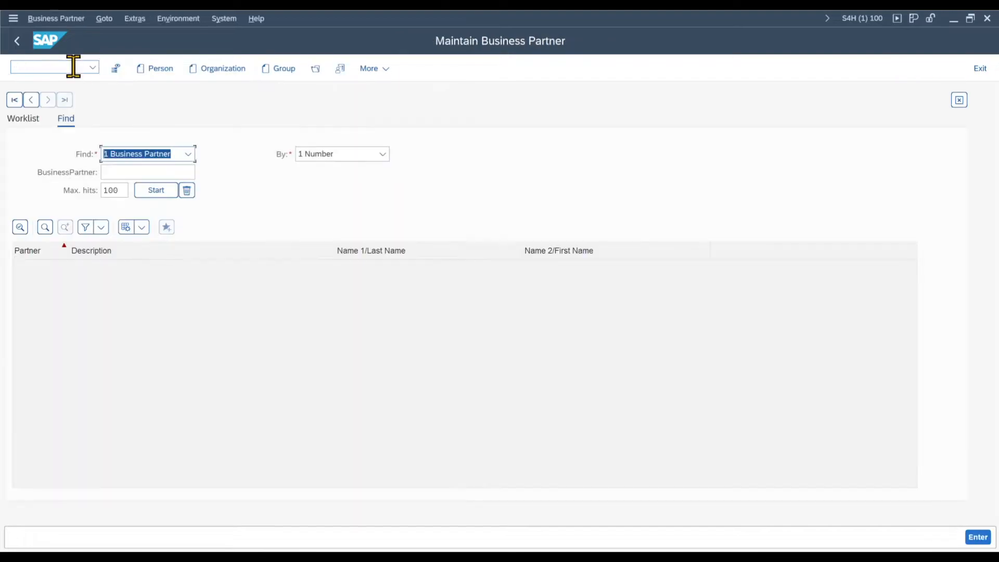
click(221, 72)
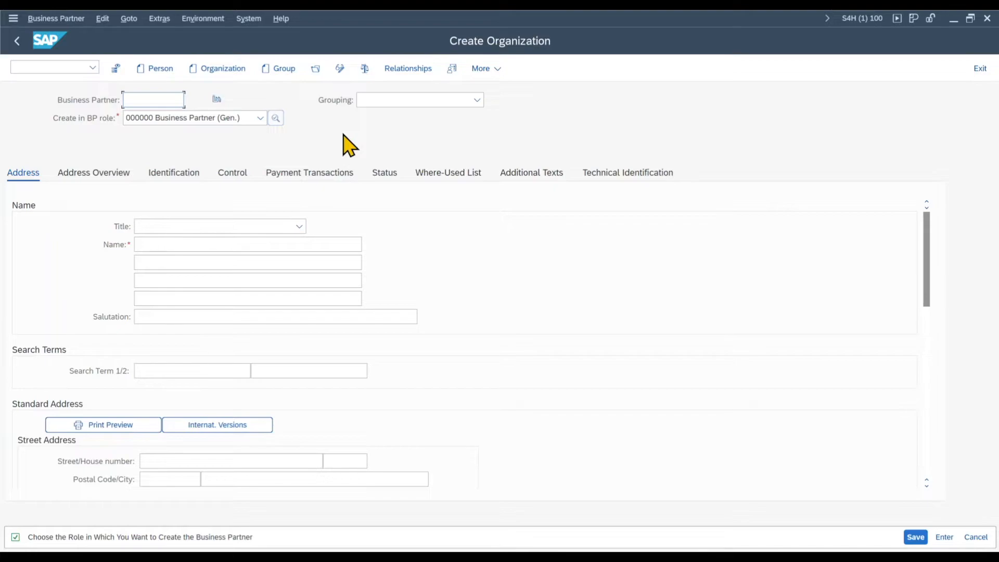
key(Tab)
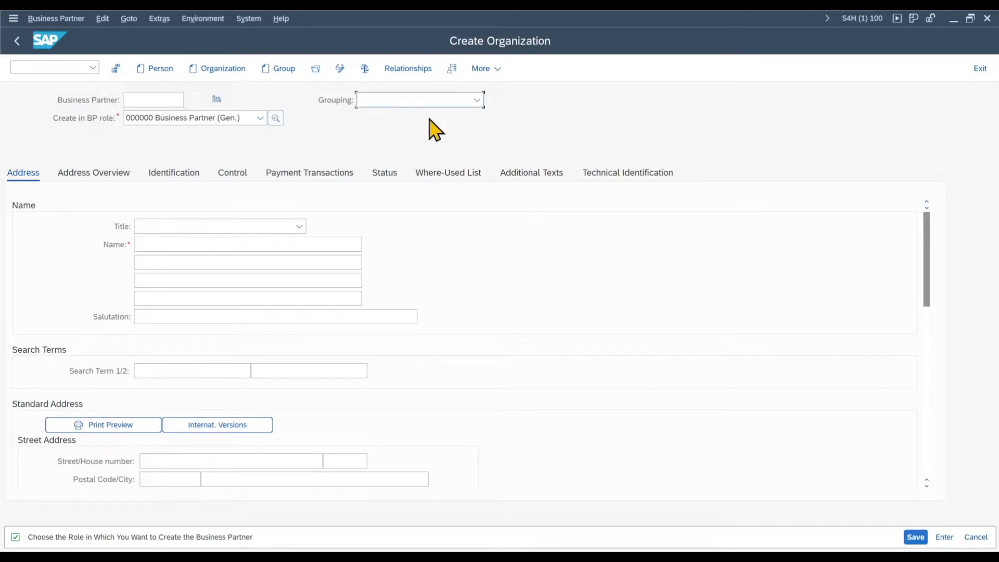
key(Return)
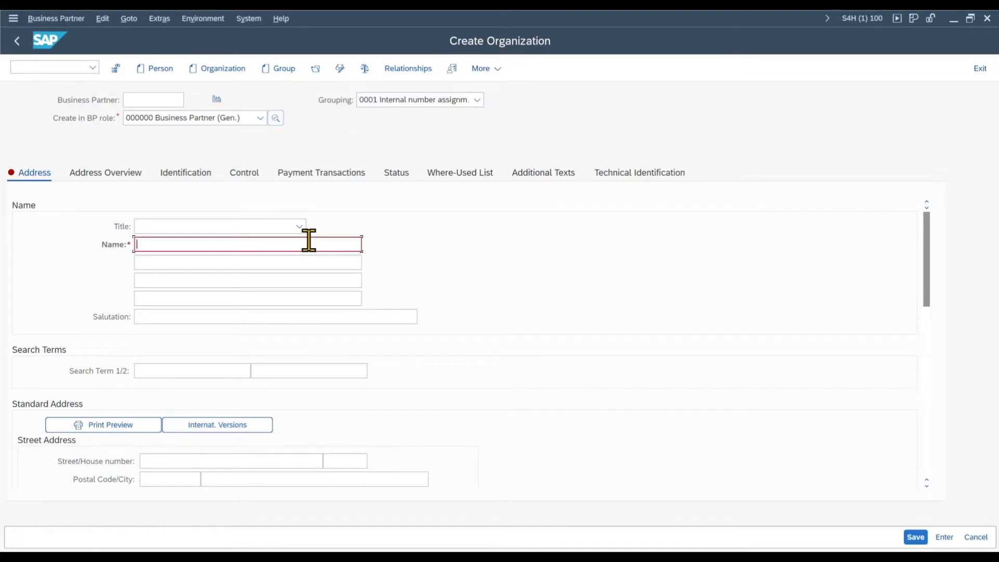
Step: Name the organization Test Supplier, fill in its street address with country US, and save it
text(Test Supplioer)
click(210, 456)
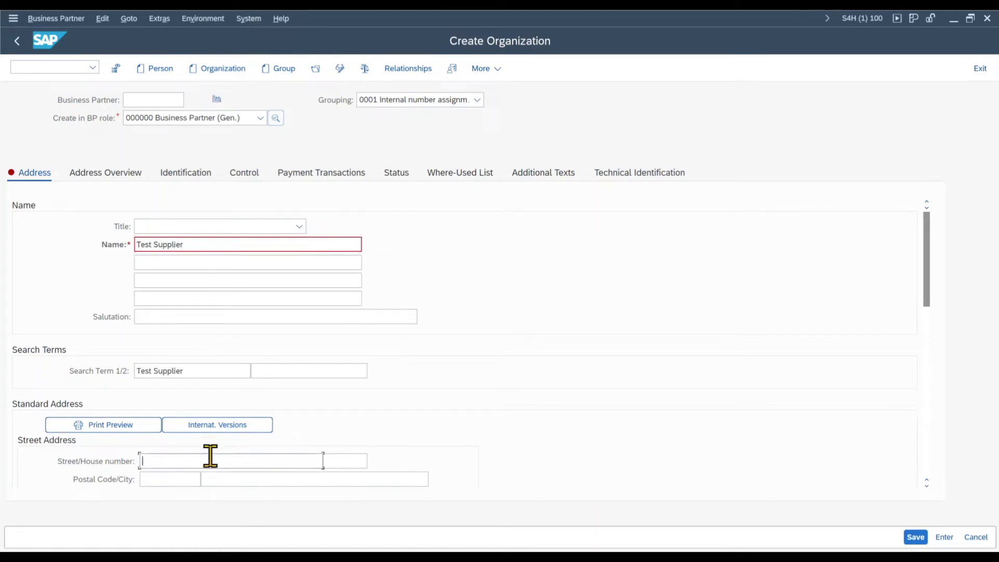
text(test)
click(343, 462)
text(12)
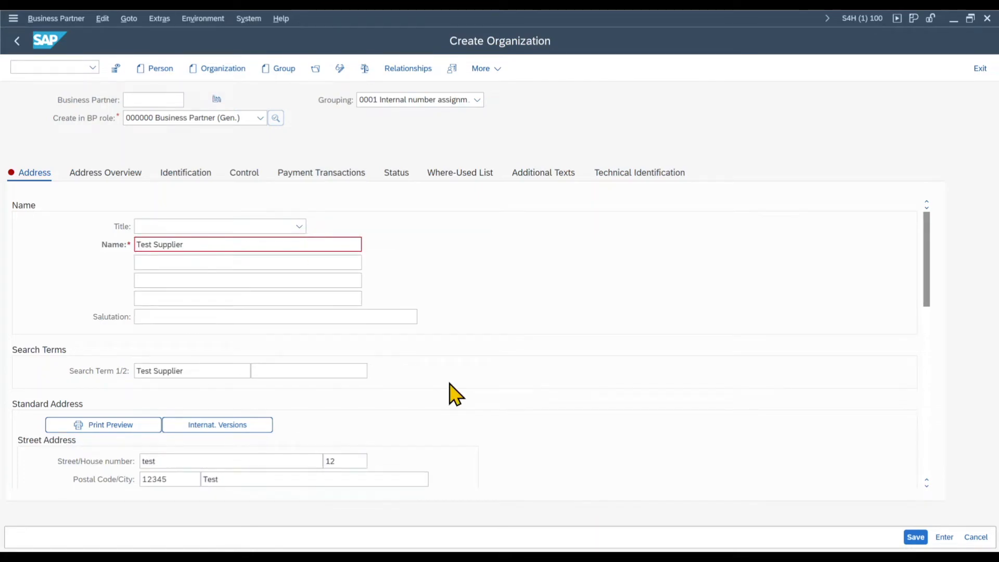
key(Return)
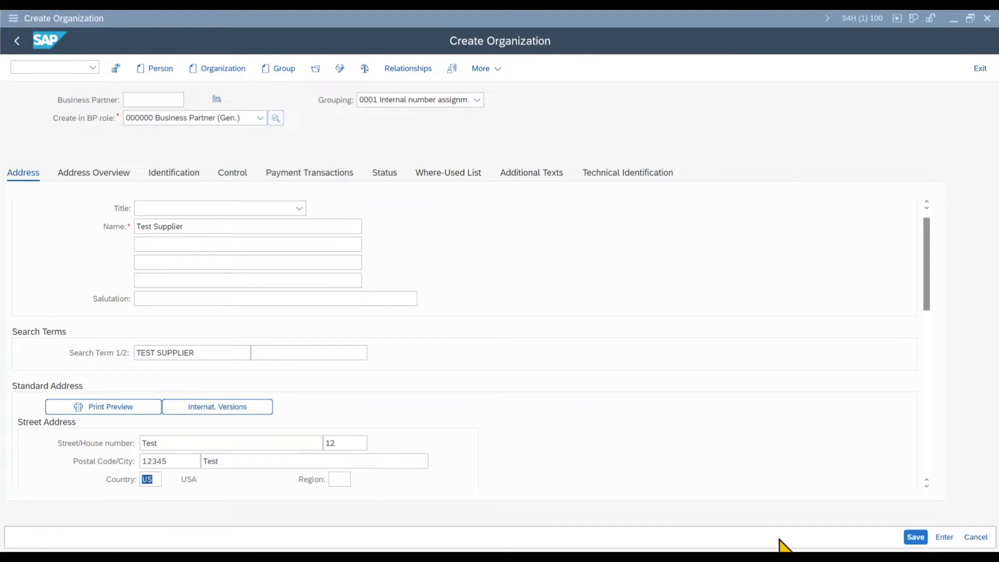
click(915, 537)
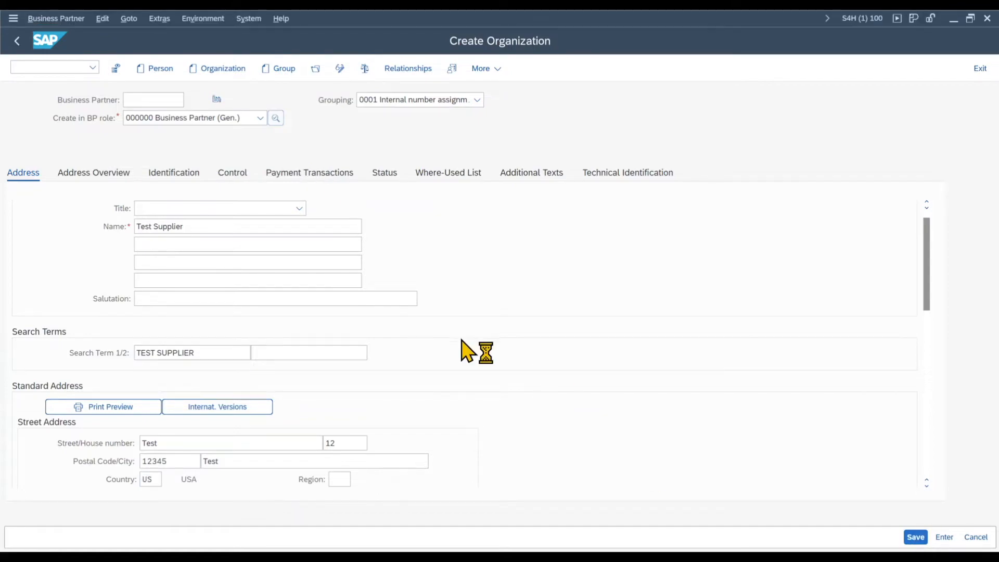
Step: Switch the saved business partner to change mode and assign it the role FLVN00 FI Supplier
click(340, 68)
click(237, 118)
scroll(147, 307, down, 5)
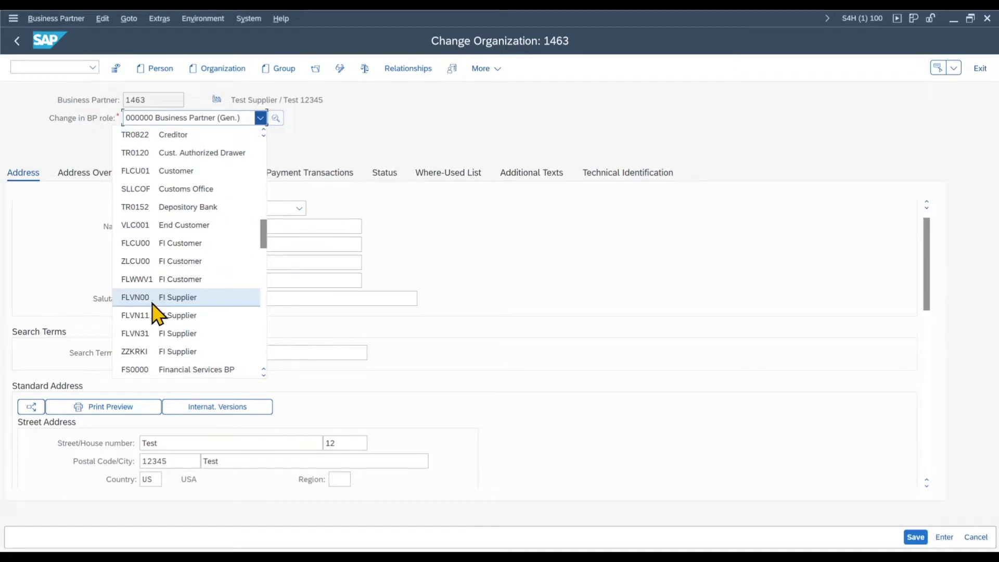
click(178, 305)
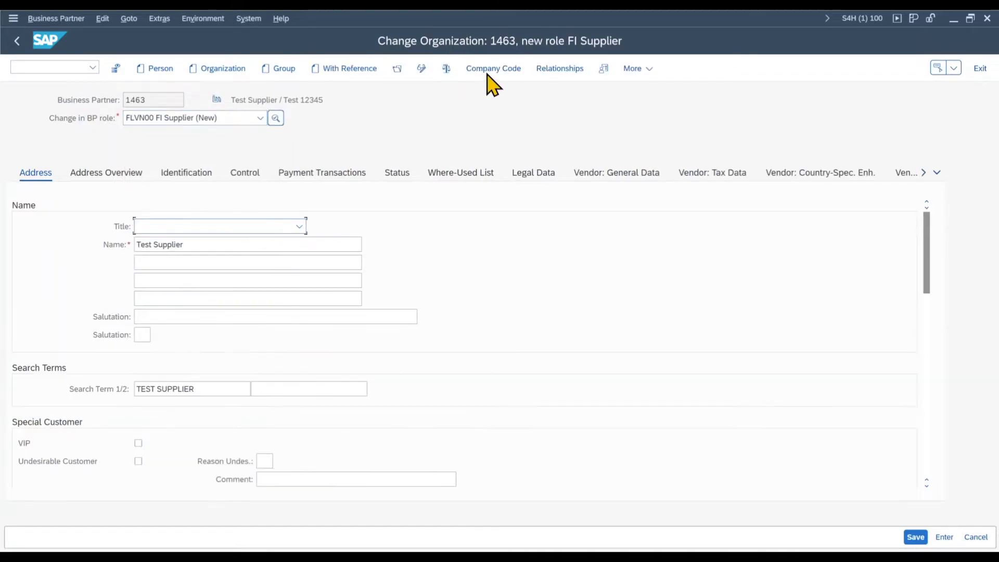
Step: Add company code 1710 to the FI Supplier role's company code data and adopt it
click(489, 72)
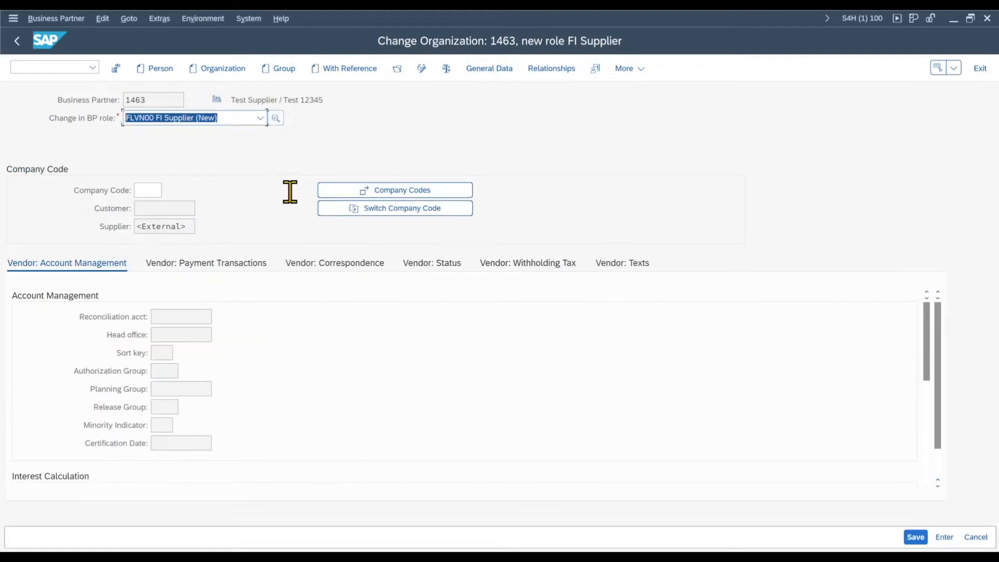
click(336, 193)
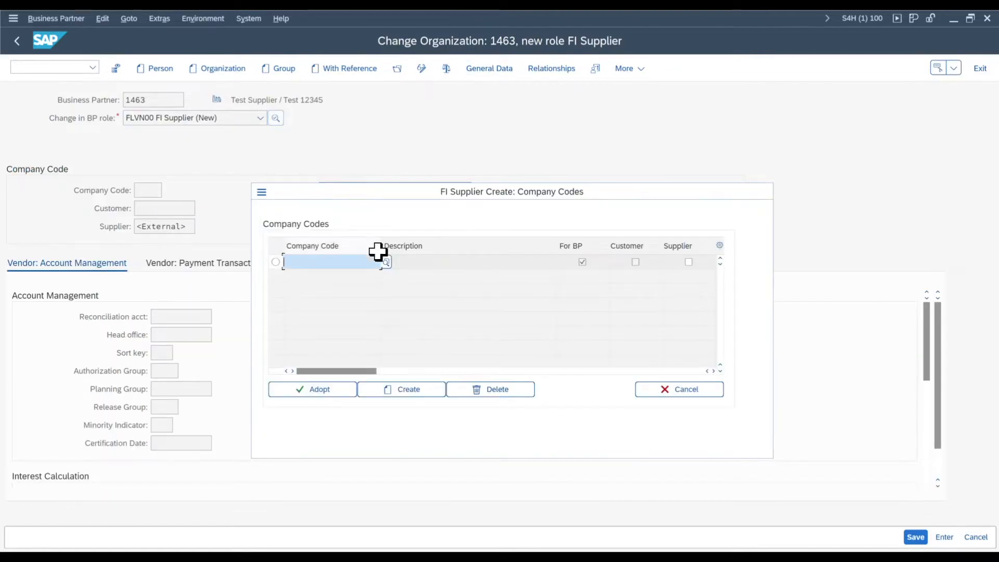
text(1710)
click(446, 329)
click(689, 261)
click(336, 389)
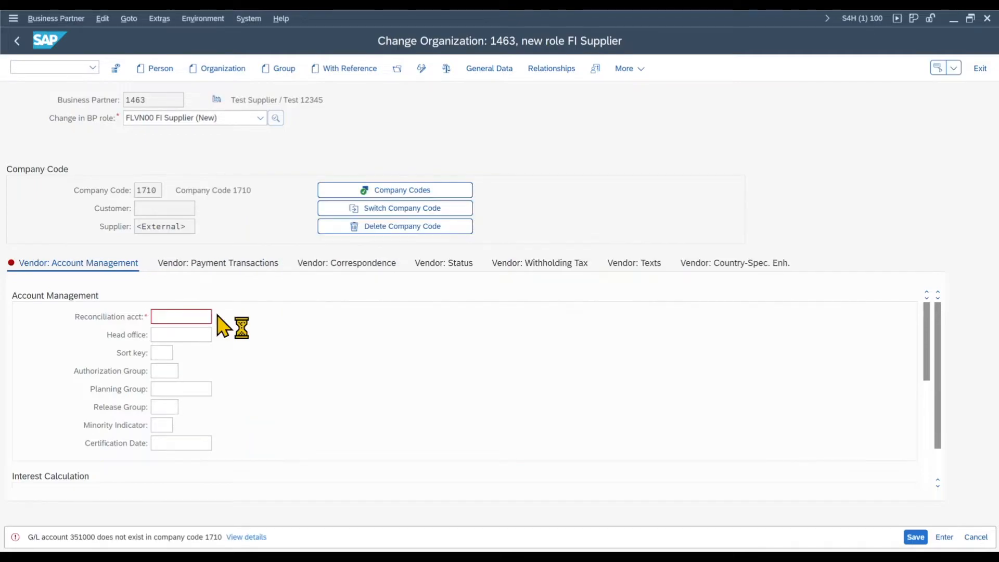
Step: Set the vendor reconciliation account to 21100000 Payables Domestic and check the business partner for errors
click(220, 324)
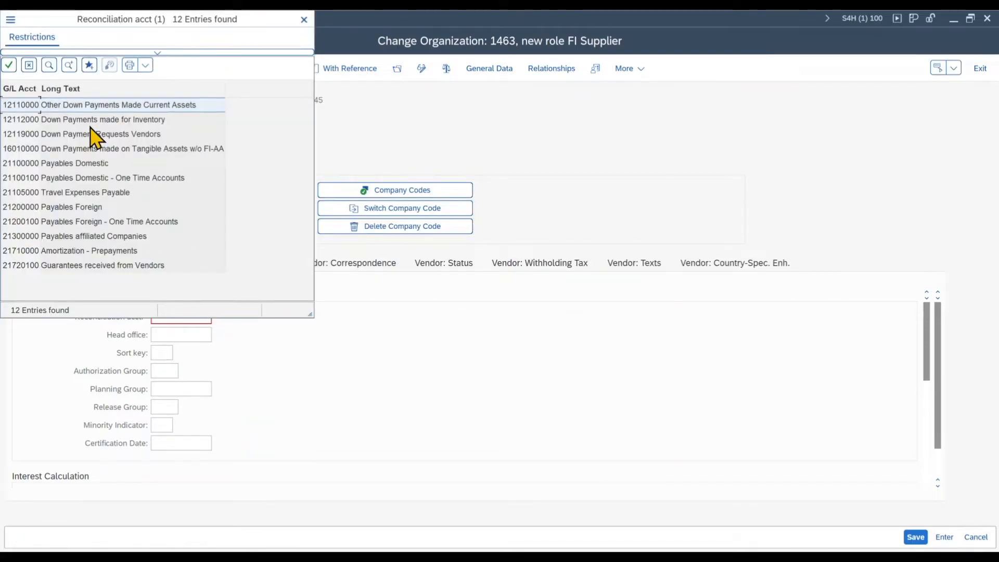
double_click(90, 163)
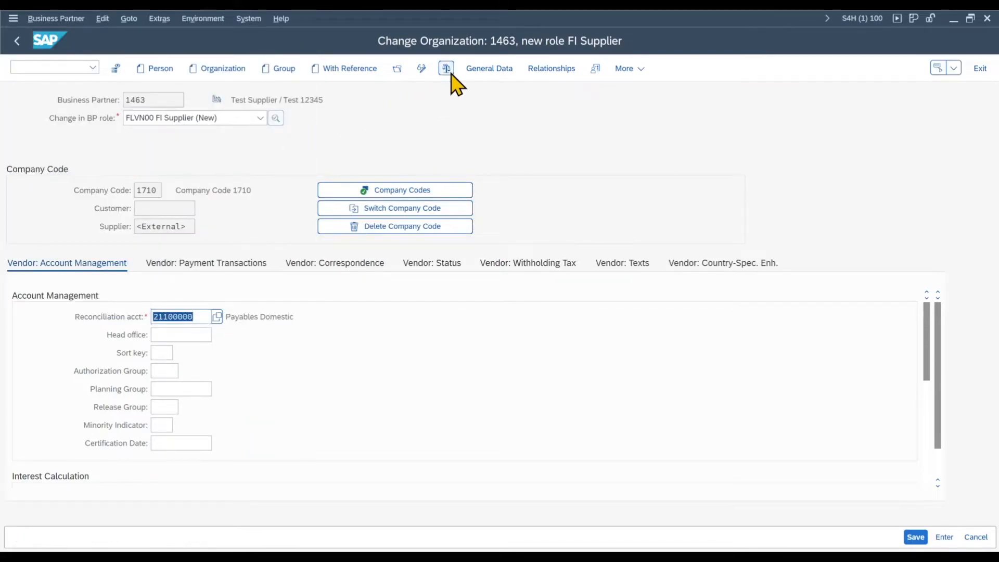
click(446, 69)
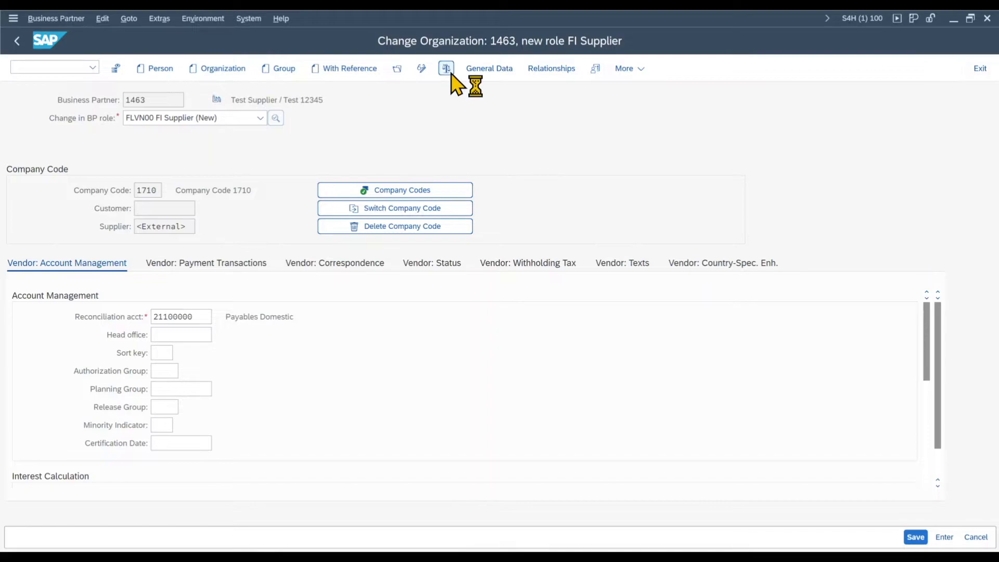
Step: Set the communication language to EN English in the address data and save the FI Supplier role
scroll(205, 327, down, 8)
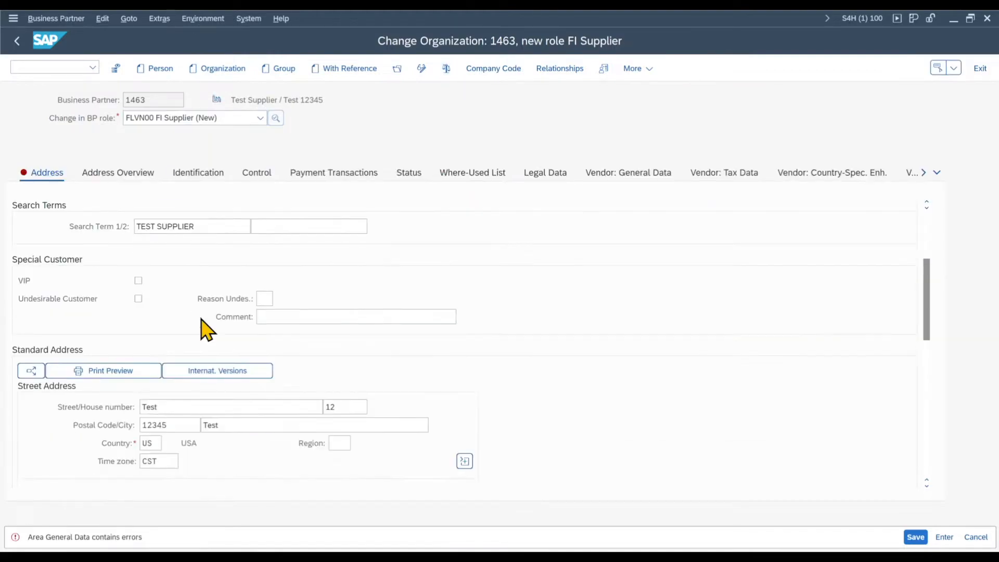
click(201, 333)
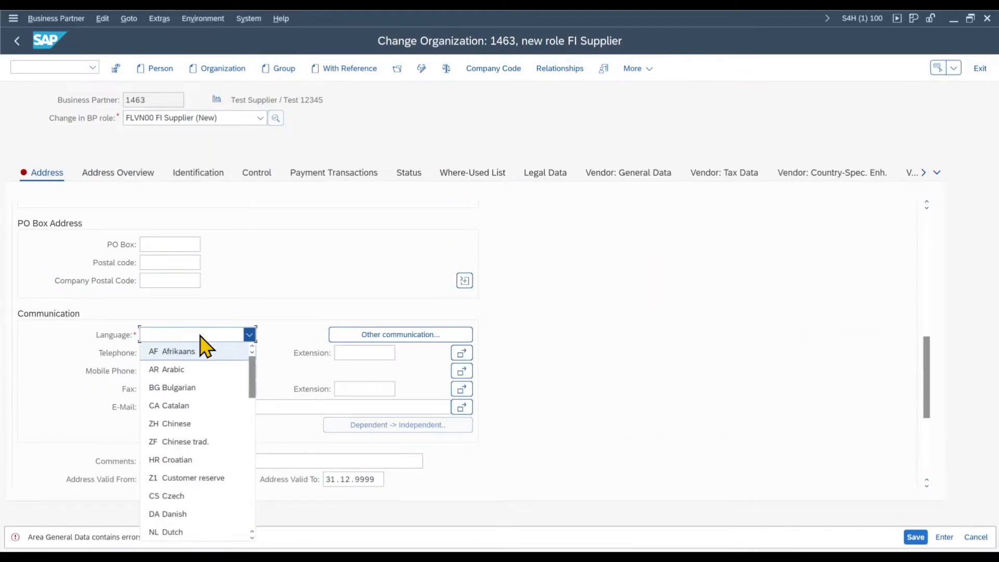
text(en)
key(Return)
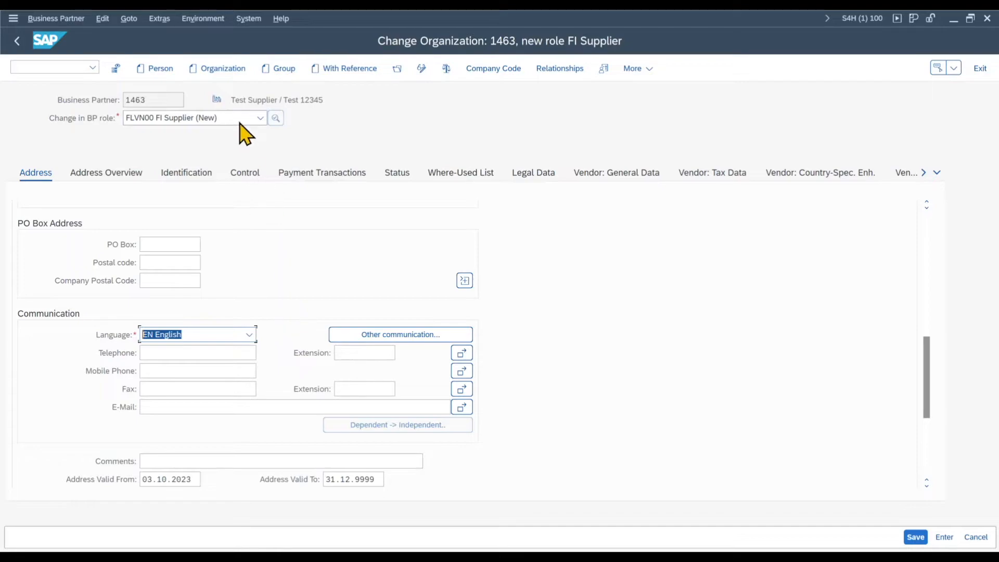
click(916, 537)
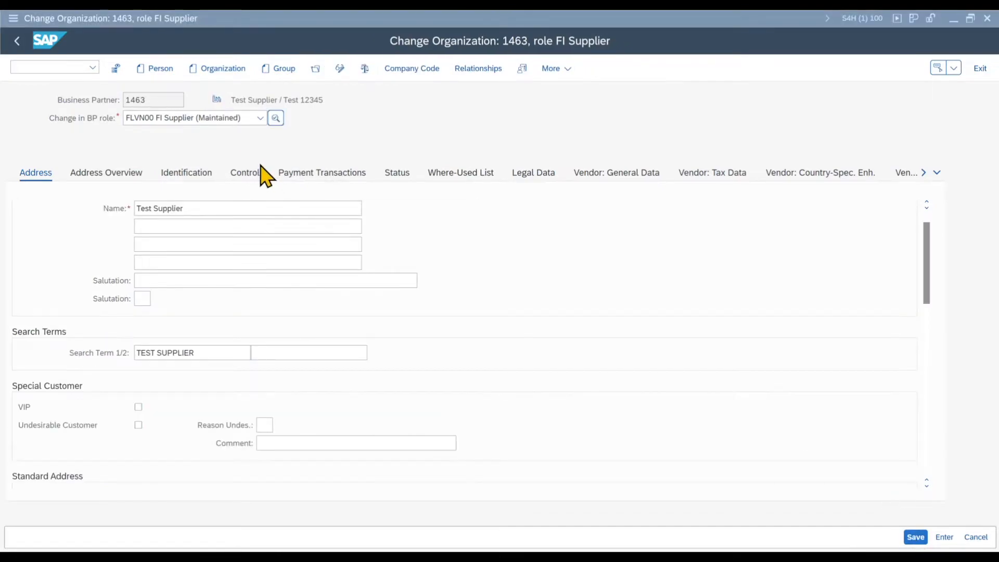
Step: Add the role FLVN01 Supplier to the business partner
click(250, 125)
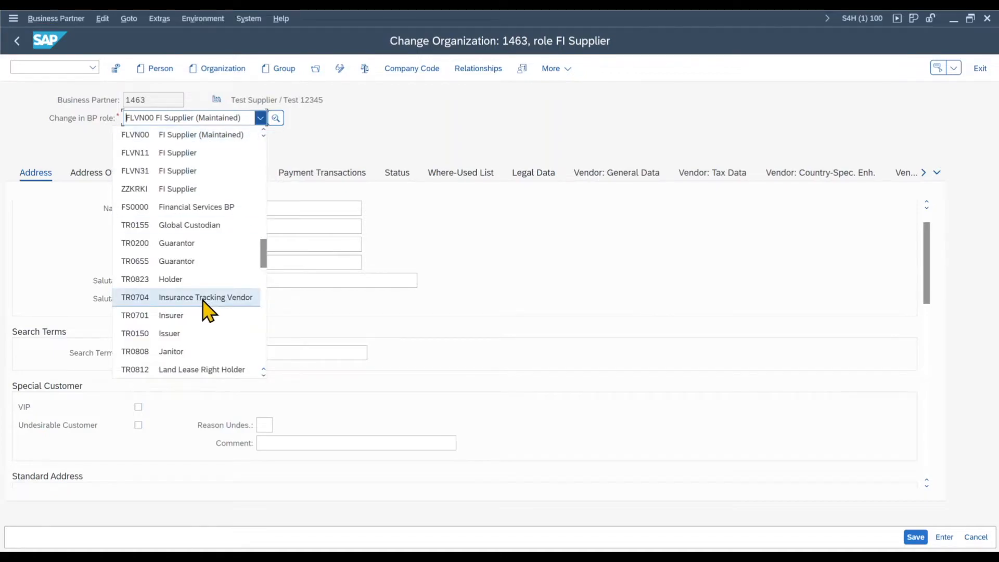
scroll(206, 309, down, 10)
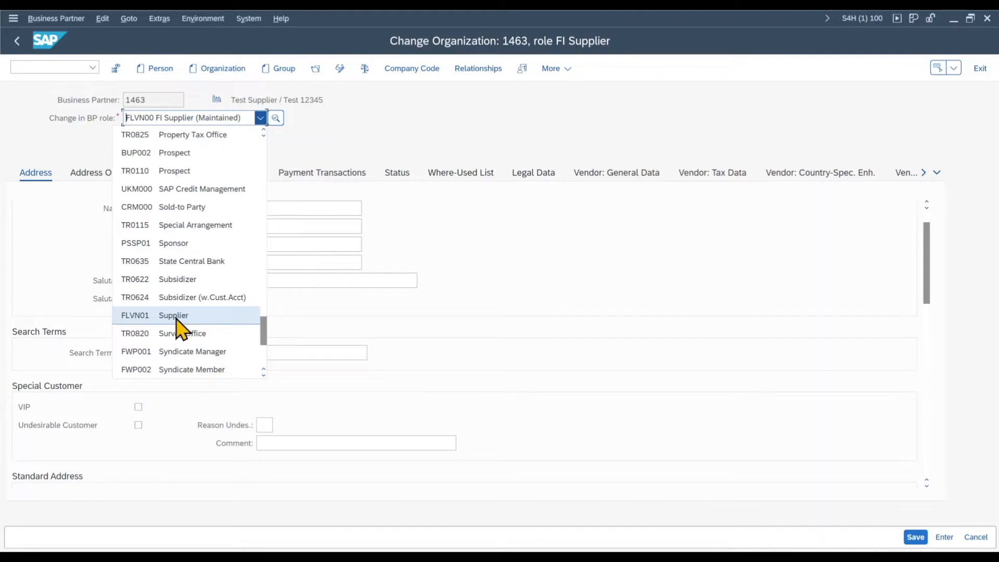
click(176, 320)
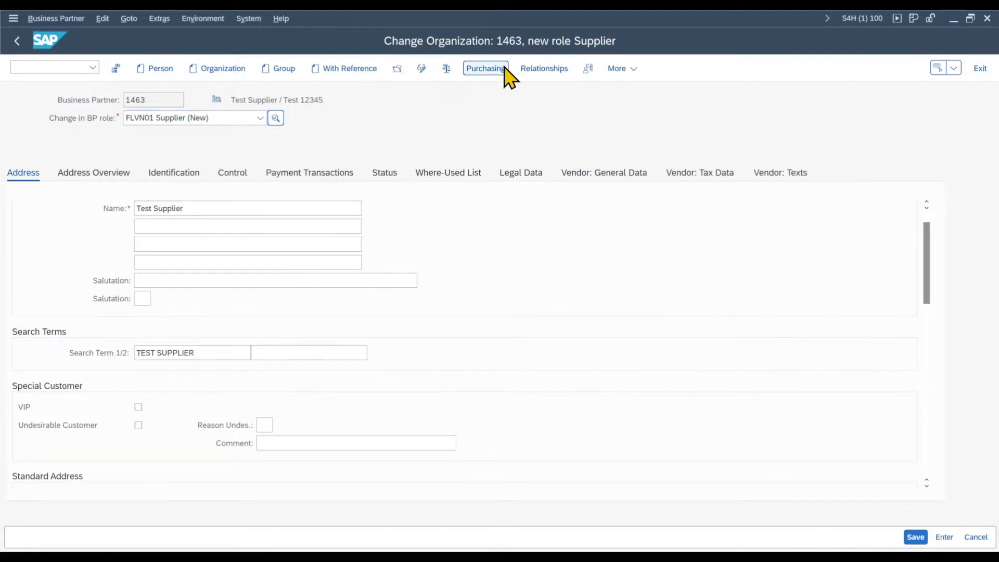
Step: Assign purchasing organization 1710 in the Supplier role's purchasing data and transfer it
click(507, 71)
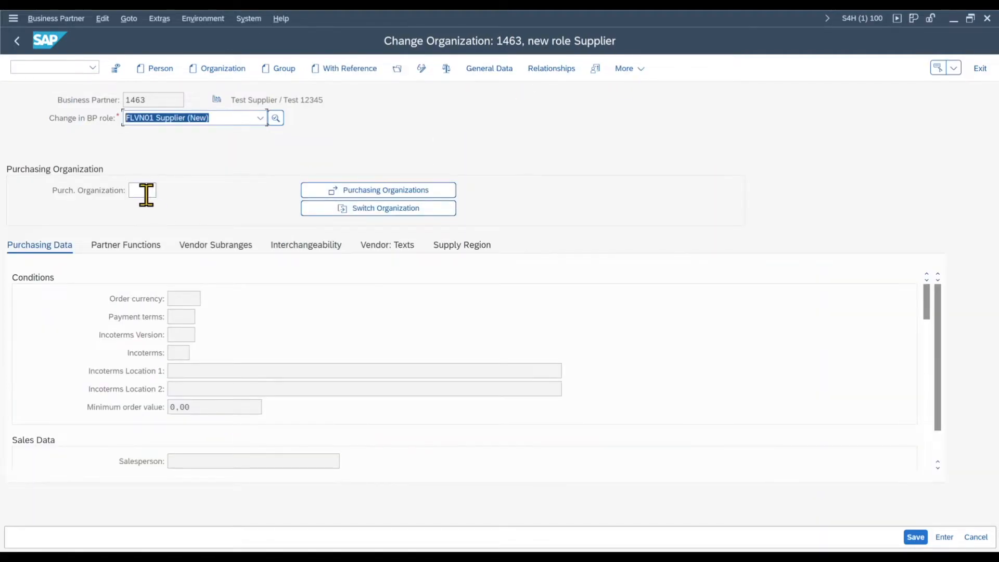
click(345, 193)
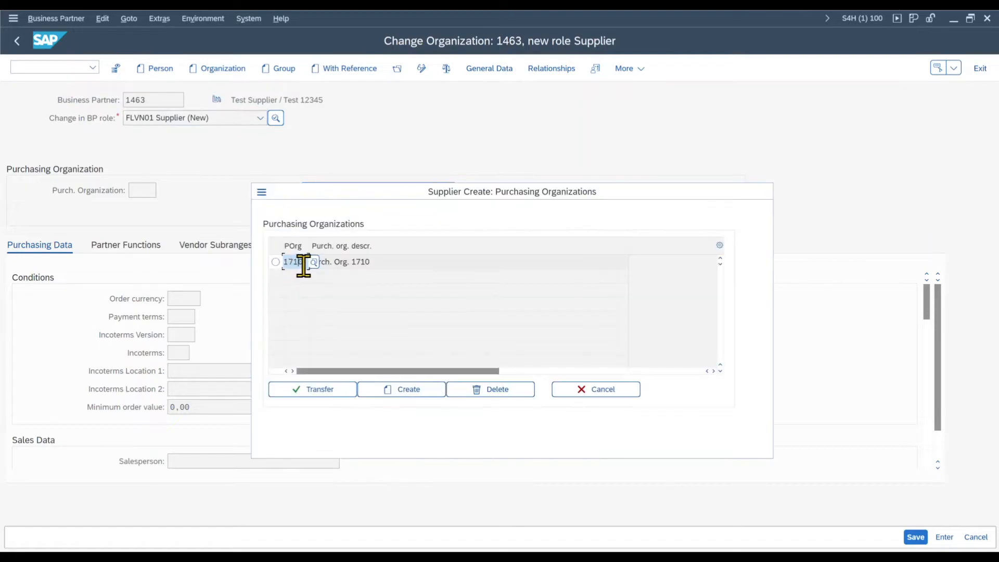
drag(302, 263, 274, 261)
click(318, 400)
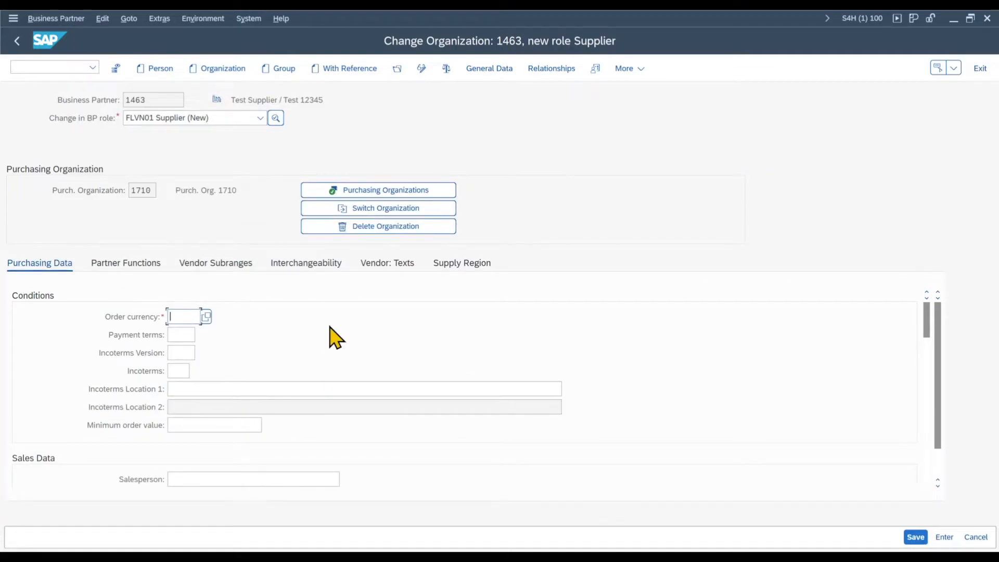
Step: Set the order currency to EUR and the payment terms to 0001 in the purchasing conditions
text(EUR)
key(Tab)
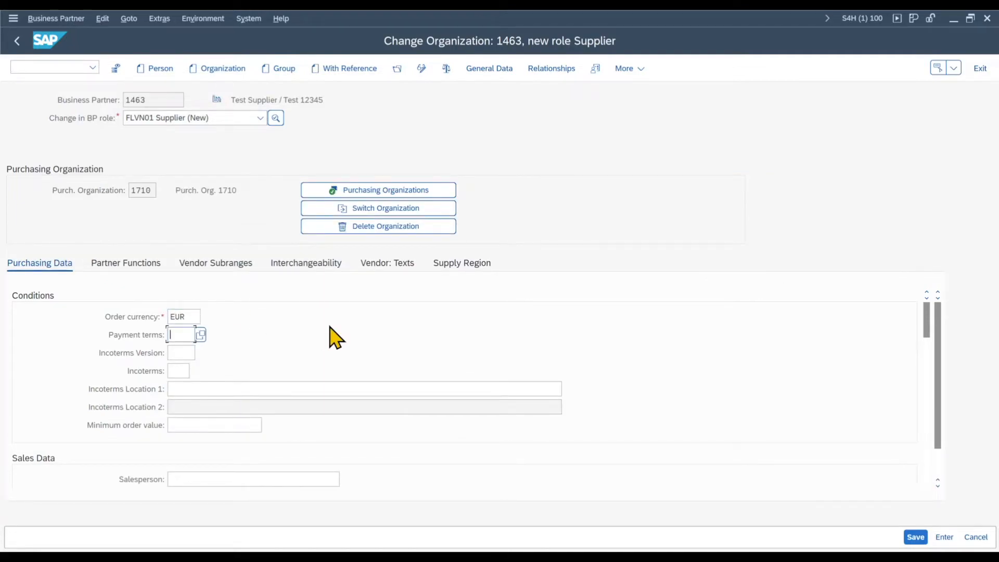
click(201, 334)
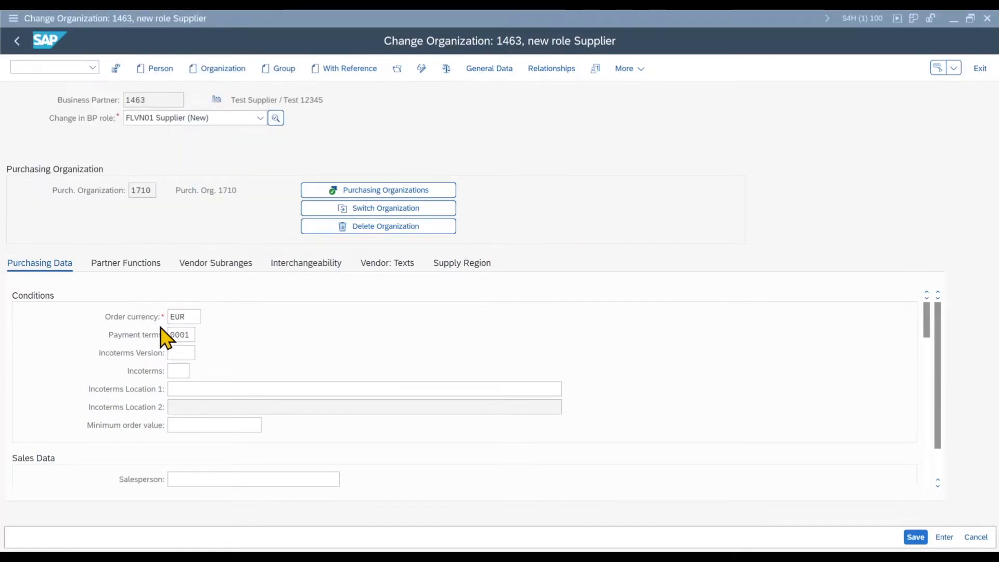
click(181, 353)
Step: Enable GR-Based Invoice Verification and Evaluated Receipt Settlement in the purchasing data, and save the Supplier role
scroll(232, 373, down, 1)
scroll(233, 373, down, 2)
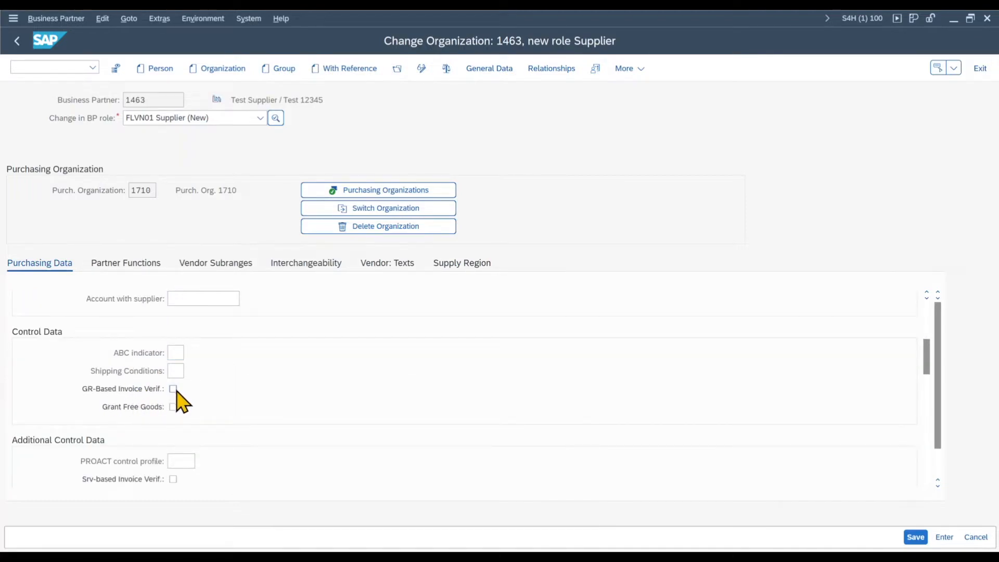
scroll(234, 409, down, 6)
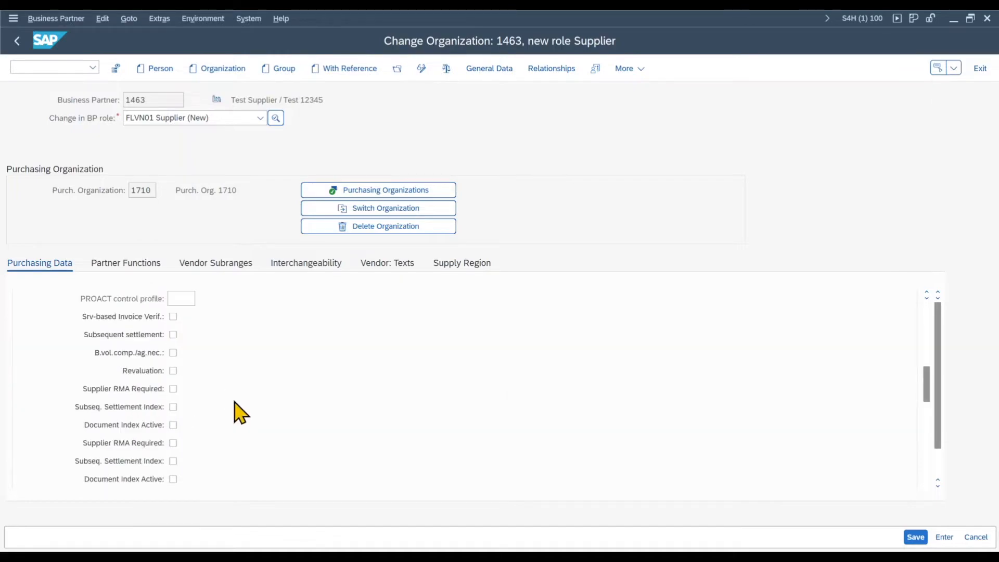
scroll(234, 408, down, 3)
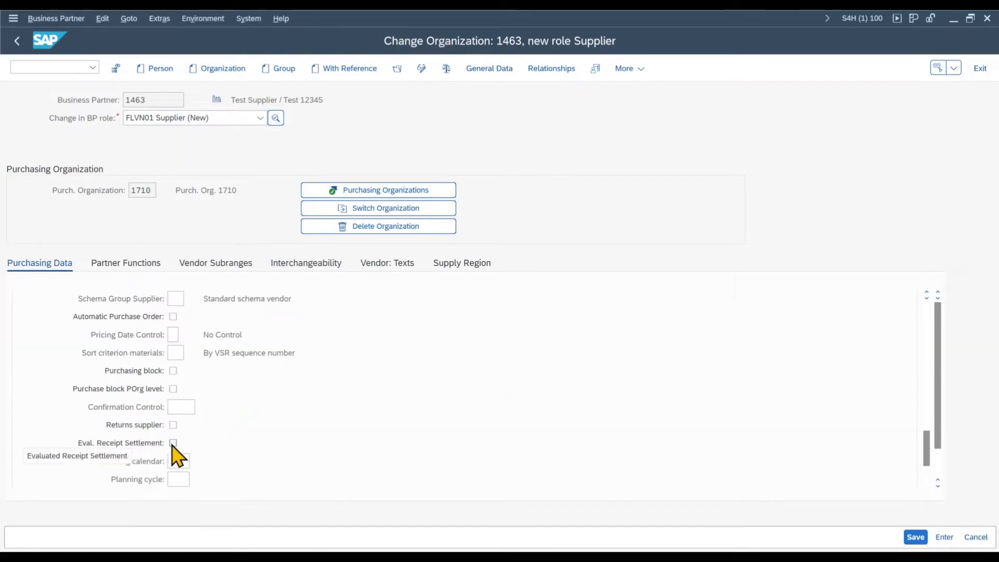
click(173, 443)
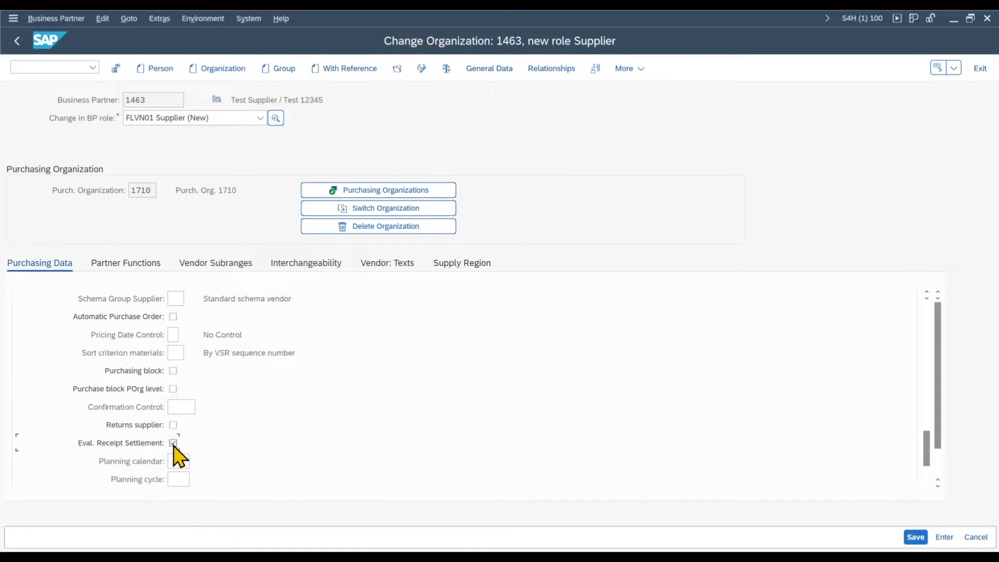
click(915, 537)
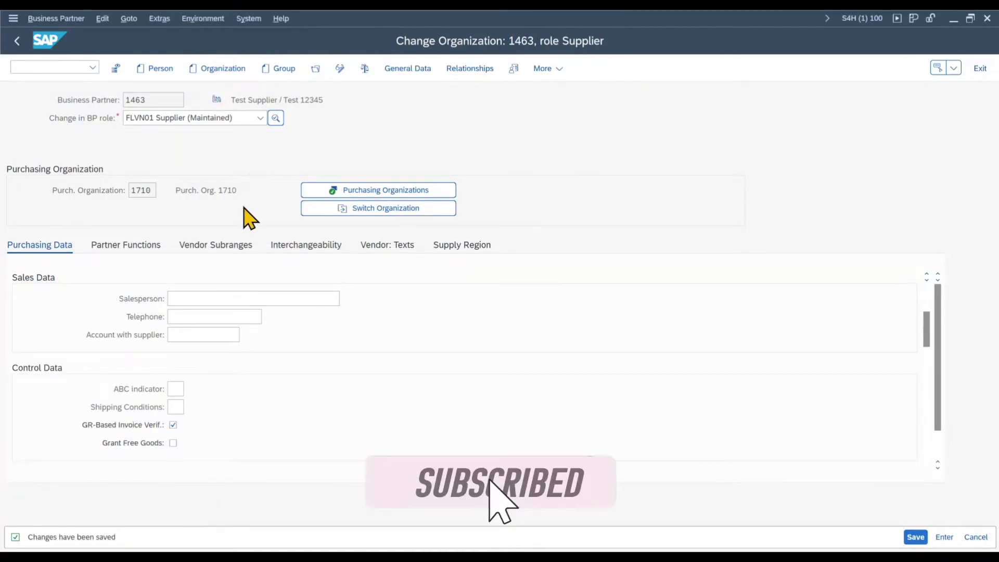
Step: Fill in the supplier's e-mail address in the general data's communication section and save the change
click(418, 72)
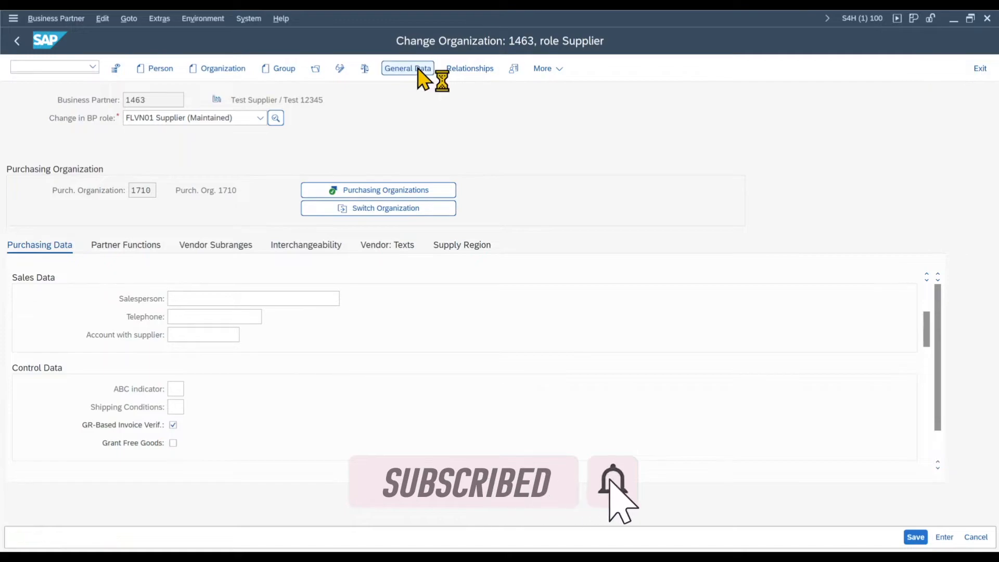
scroll(304, 358, down, 10)
click(266, 424)
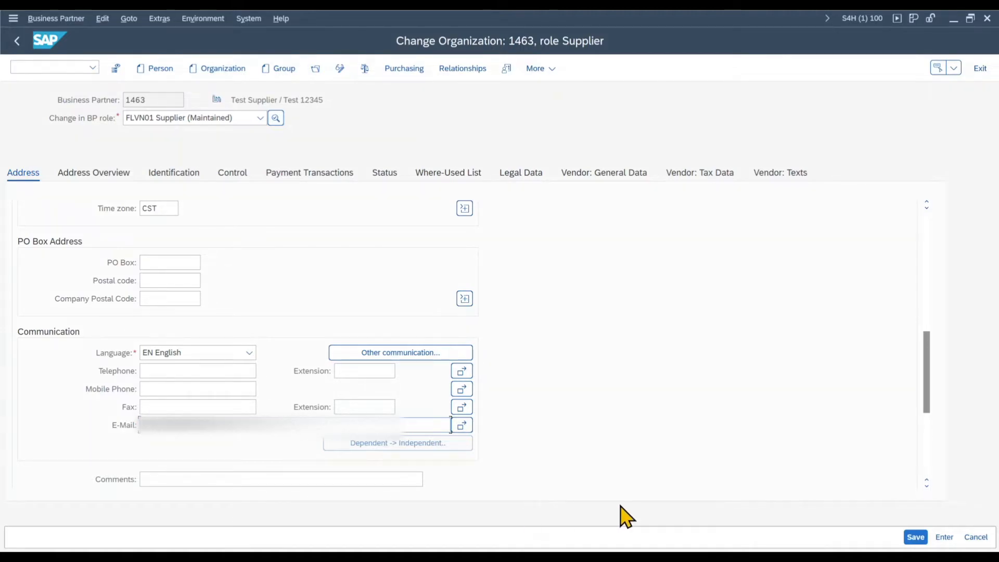
click(913, 539)
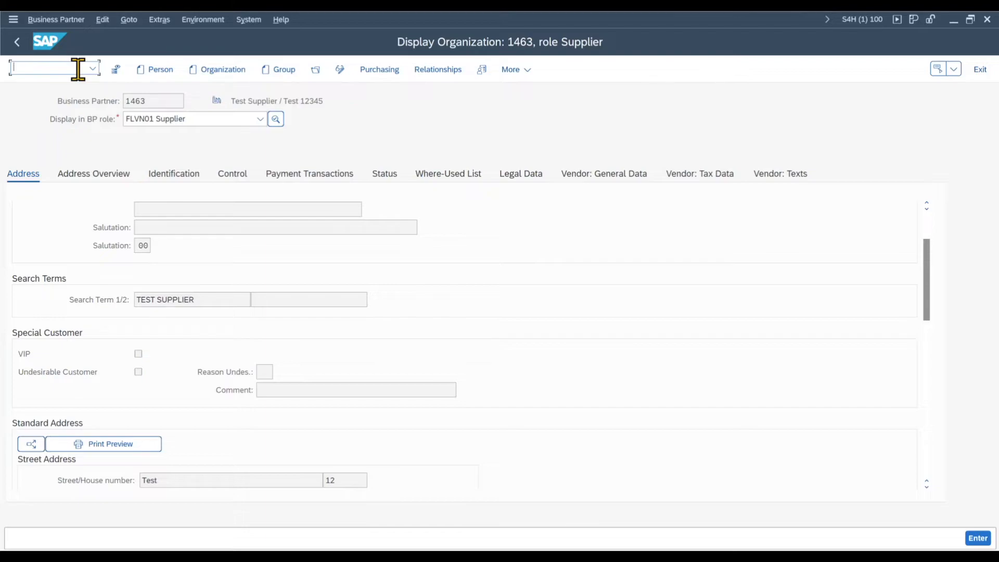
Step: Open the SAP Reference IMG through the SPRO customizing transaction
text(/nspr)
key(Return)
click(139, 70)
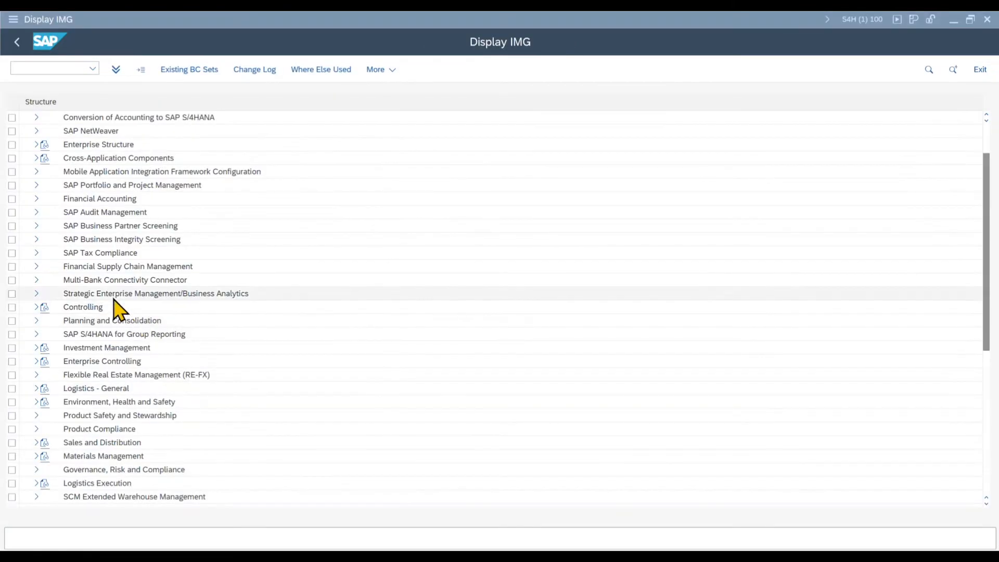
Step: Open the purchase order number ranges under Materials Management, Purchasing in the IMG, and open their intervals for changing
click(37, 456)
click(45, 429)
click(54, 388)
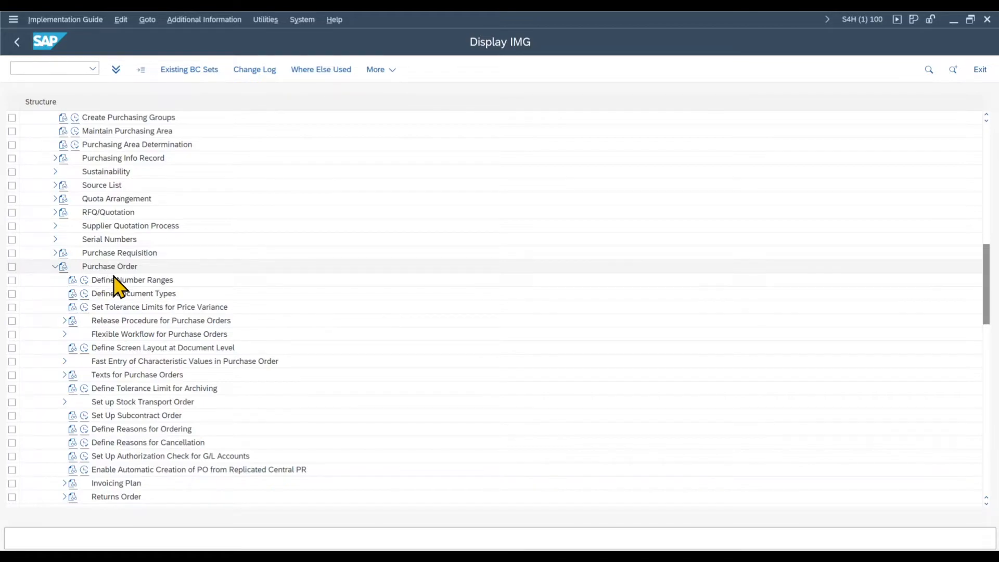
click(87, 282)
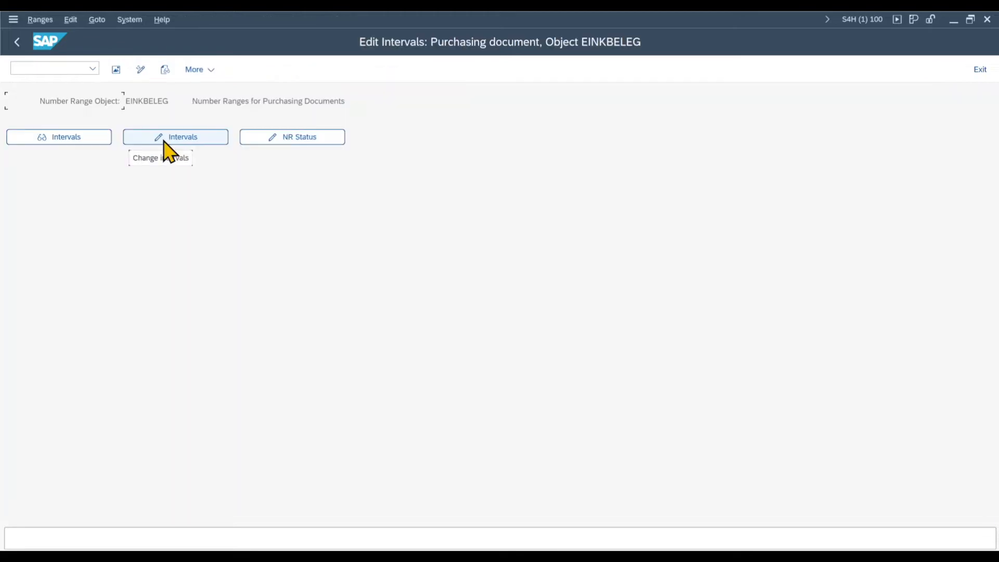
click(164, 140)
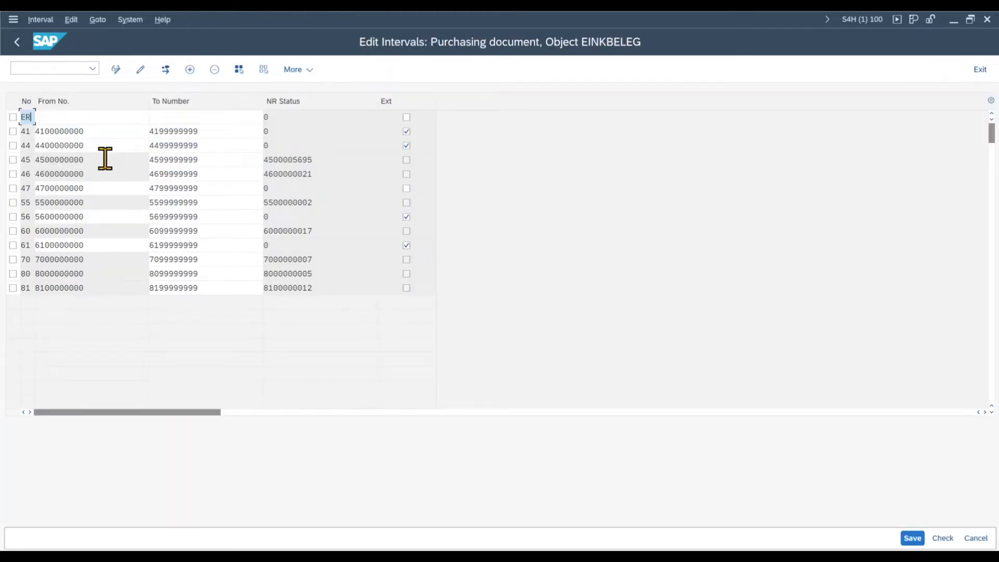
drag(92, 286, 24, 287)
key(ctrl+c)
click(60, 118)
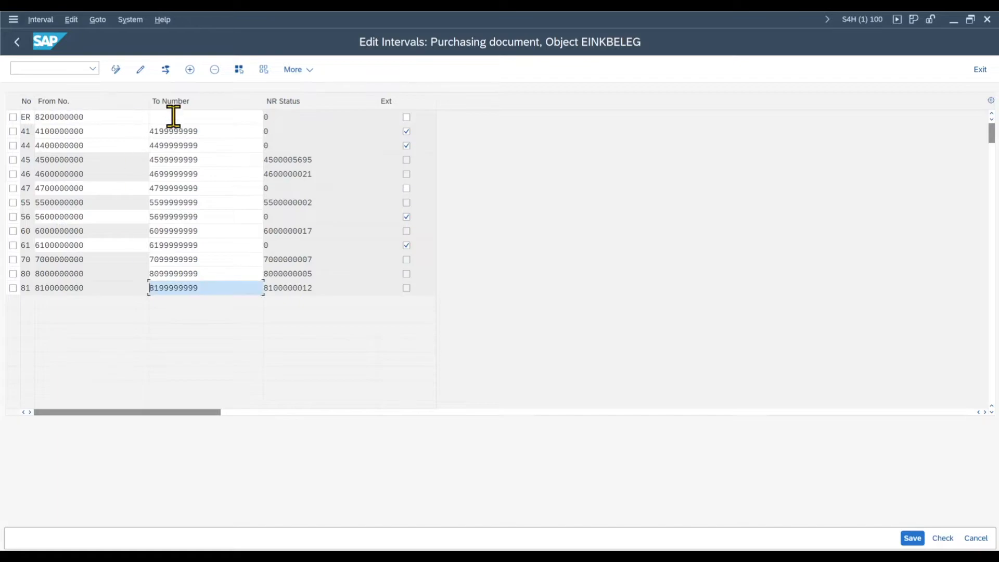
click(174, 118)
key(ctrl+v)
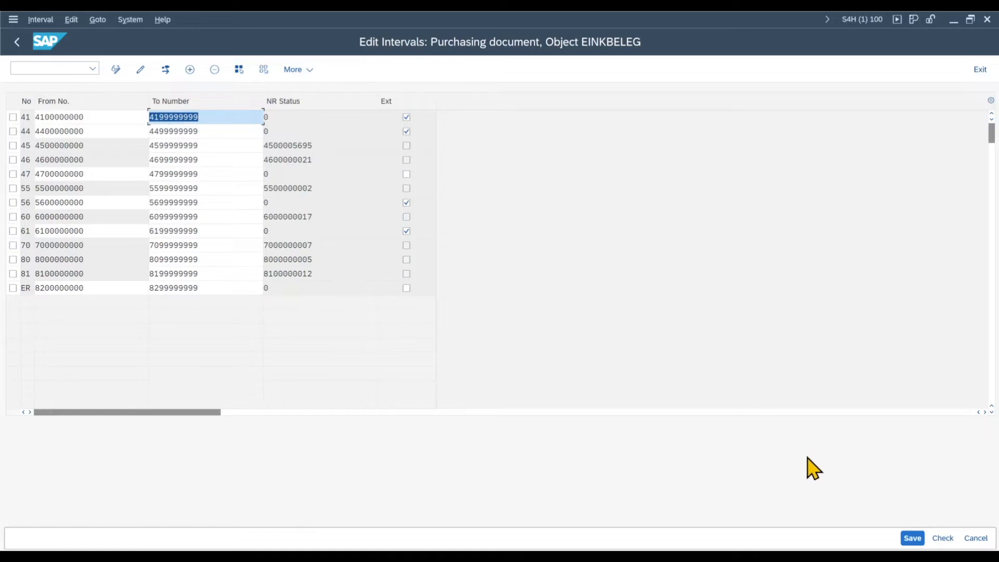
click(912, 538)
click(16, 43)
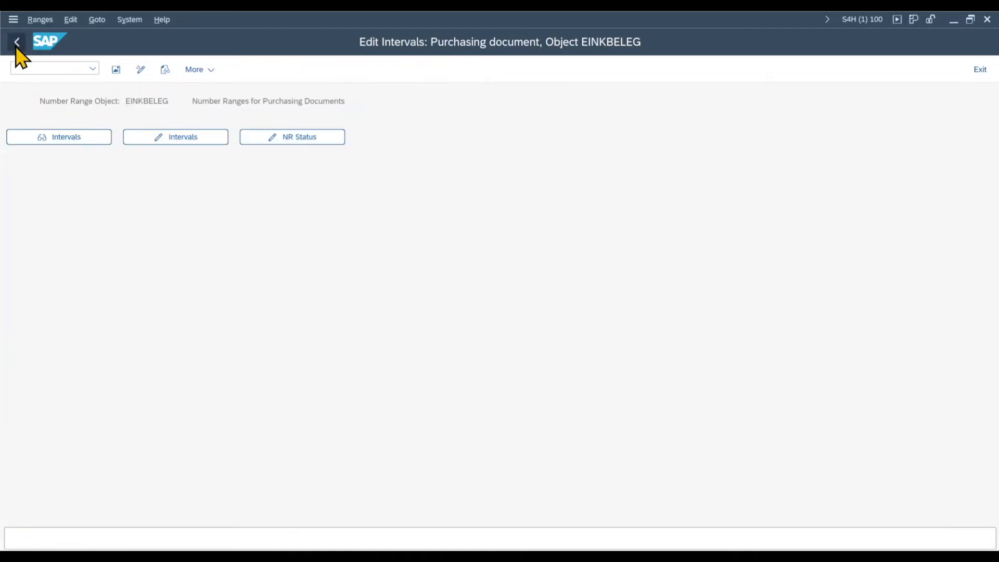
click(16, 46)
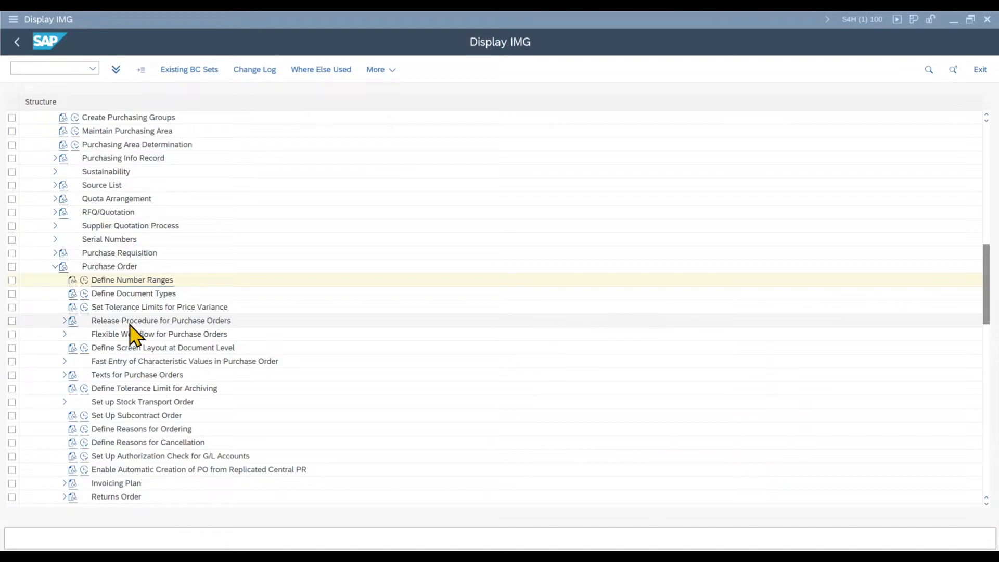
Step: Copy the ME21N screen layout at document level to the field selection key ZERS, save it, and return to the IMG
scroll(130, 336, down, 1)
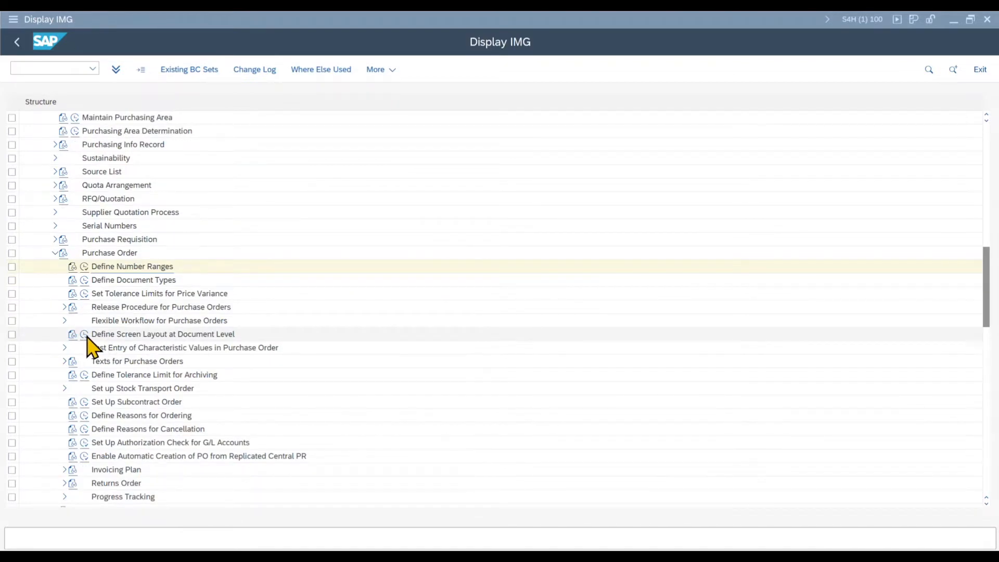
click(85, 335)
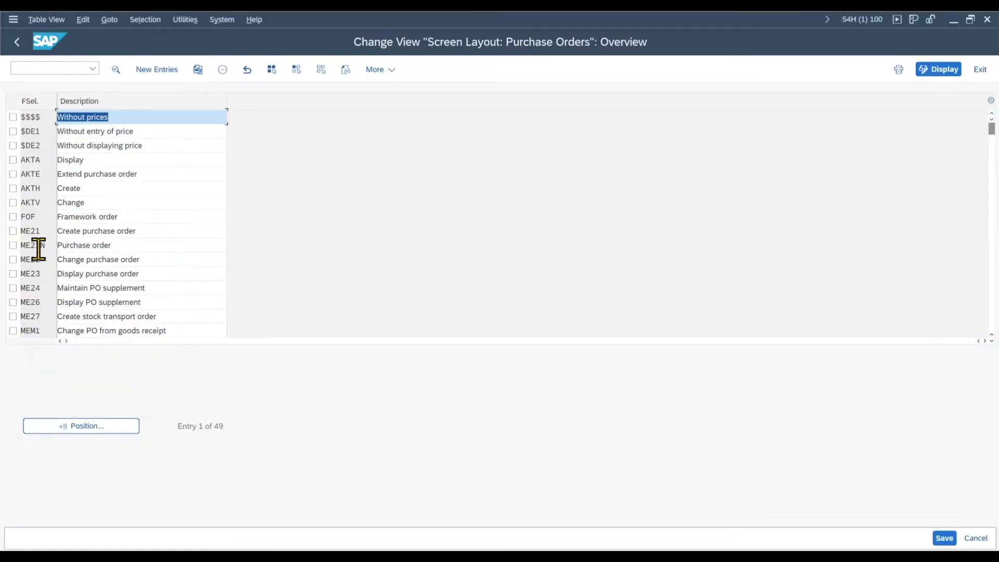
click(14, 246)
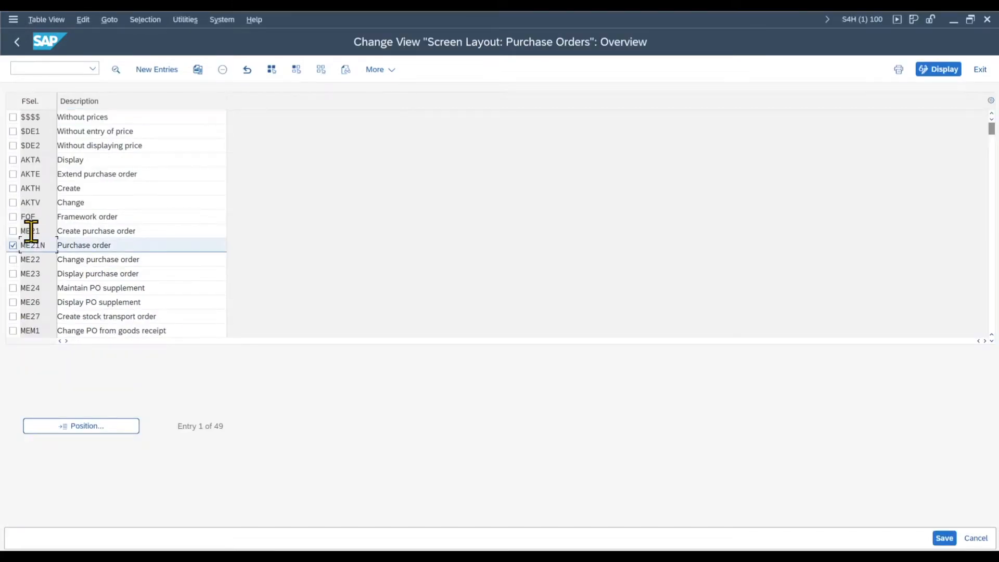
click(197, 70)
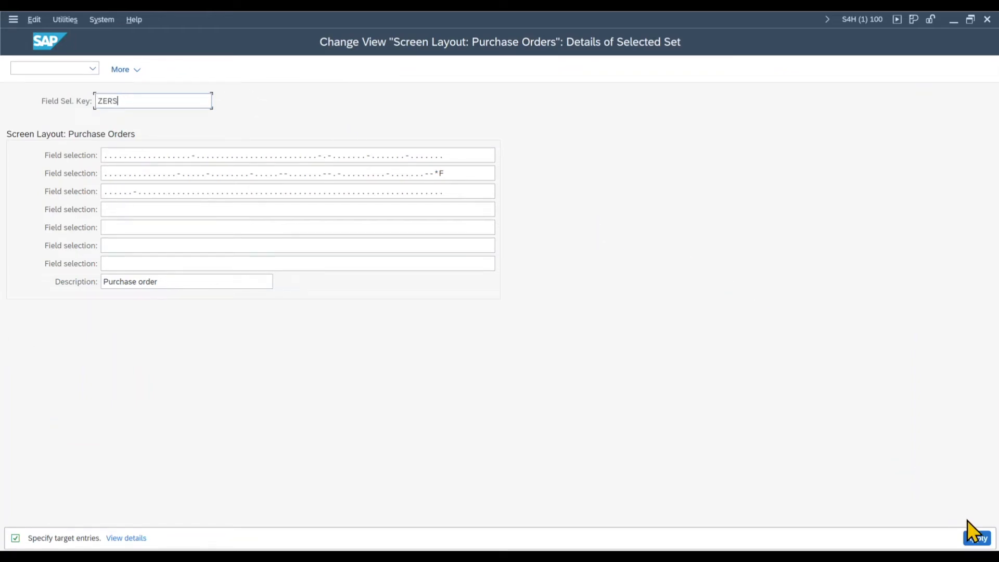
click(966, 542)
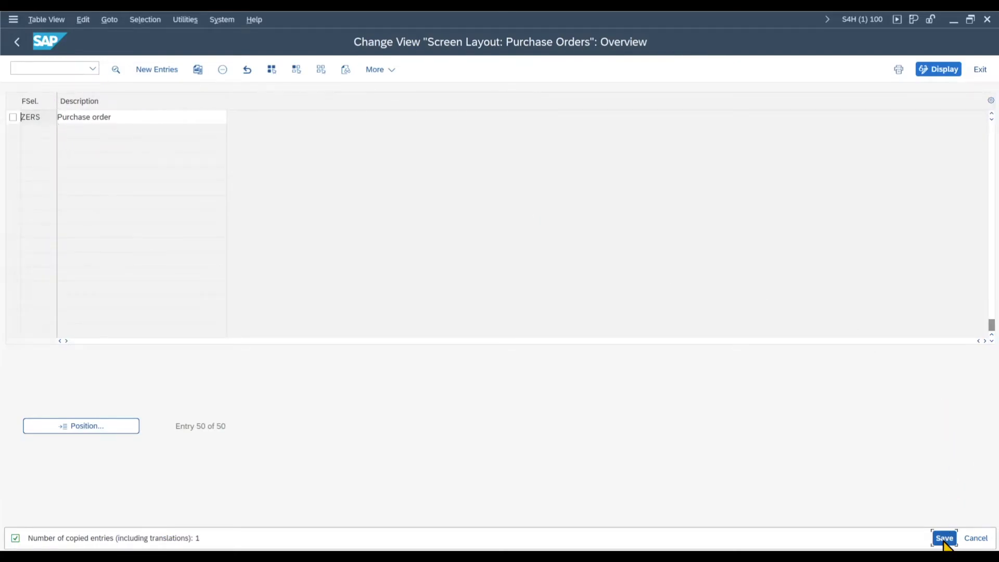
click(944, 538)
click(17, 43)
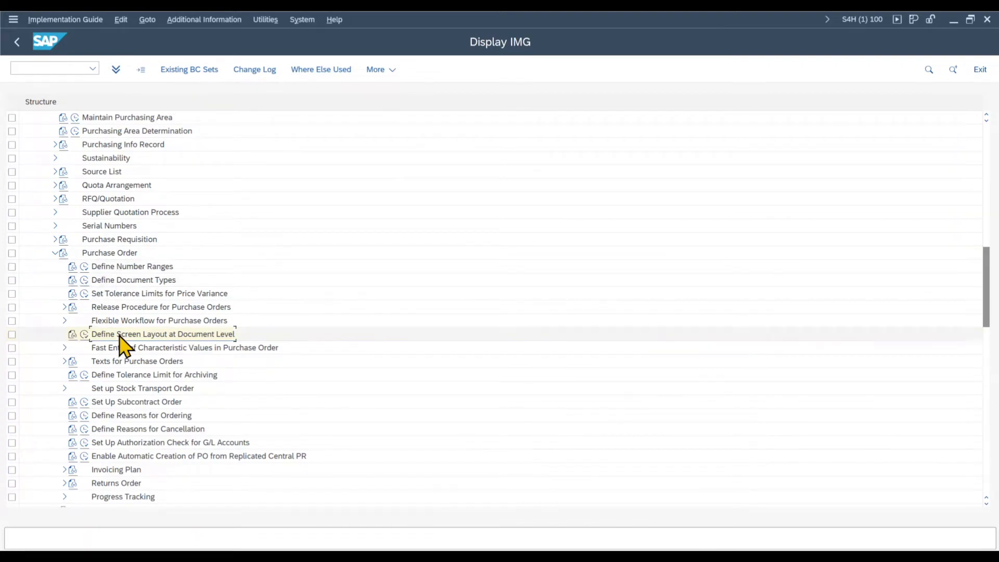
Step: Copy the purchase order document type NB as ZERS with the description ERS Documents
click(84, 281)
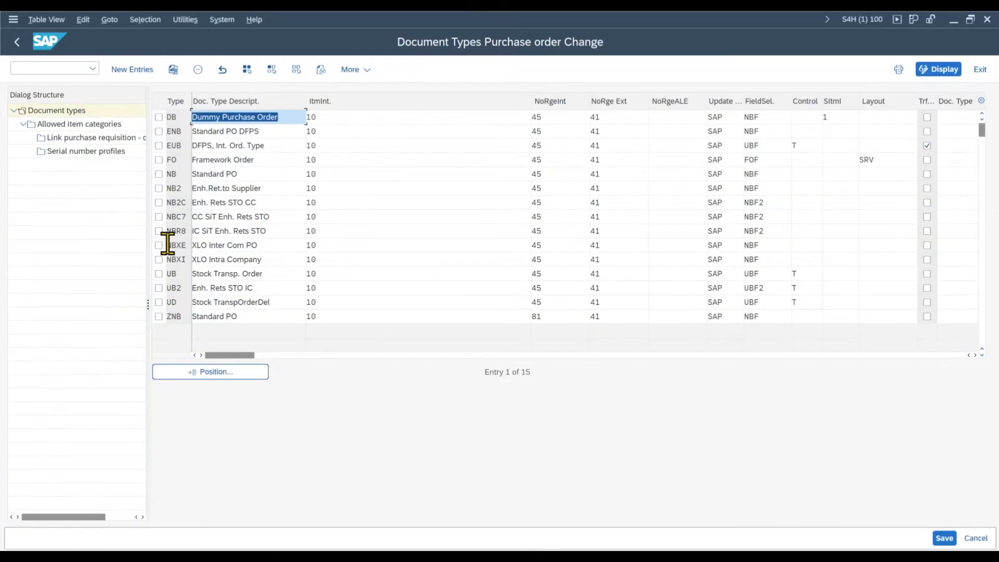
click(169, 174)
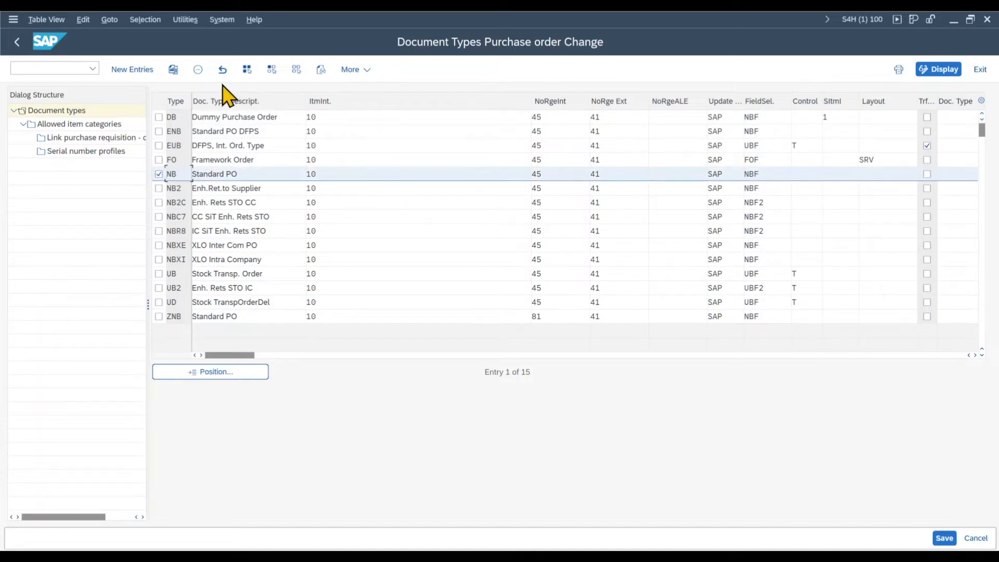
click(173, 69)
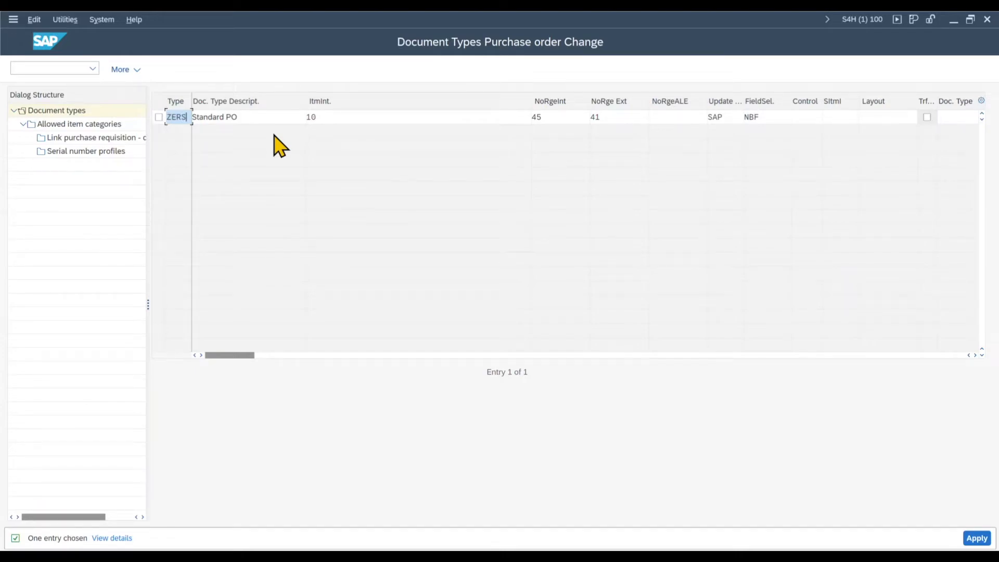
key(Tab)
text(ERS)
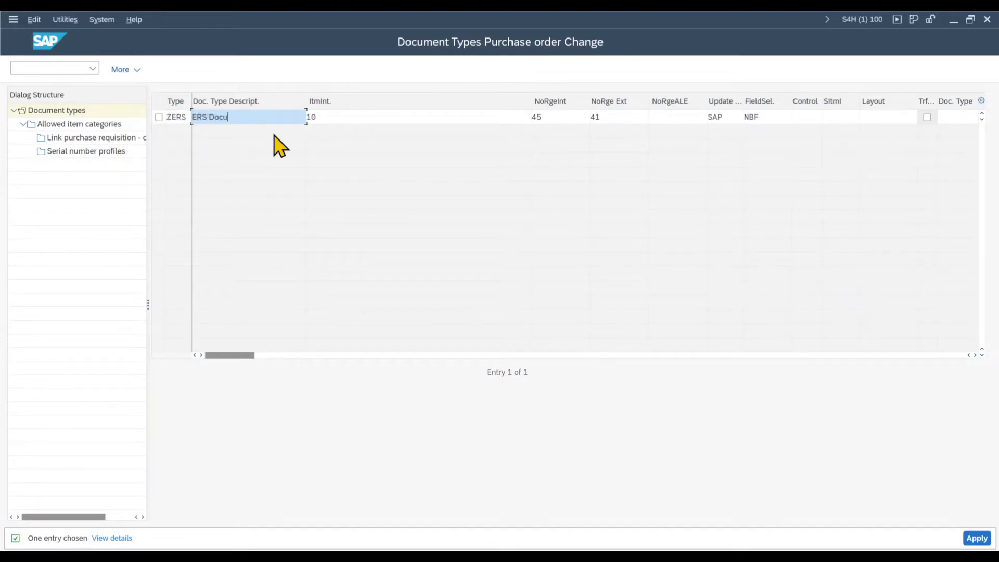
text( Documents)
key(Tab)
key(Tab)
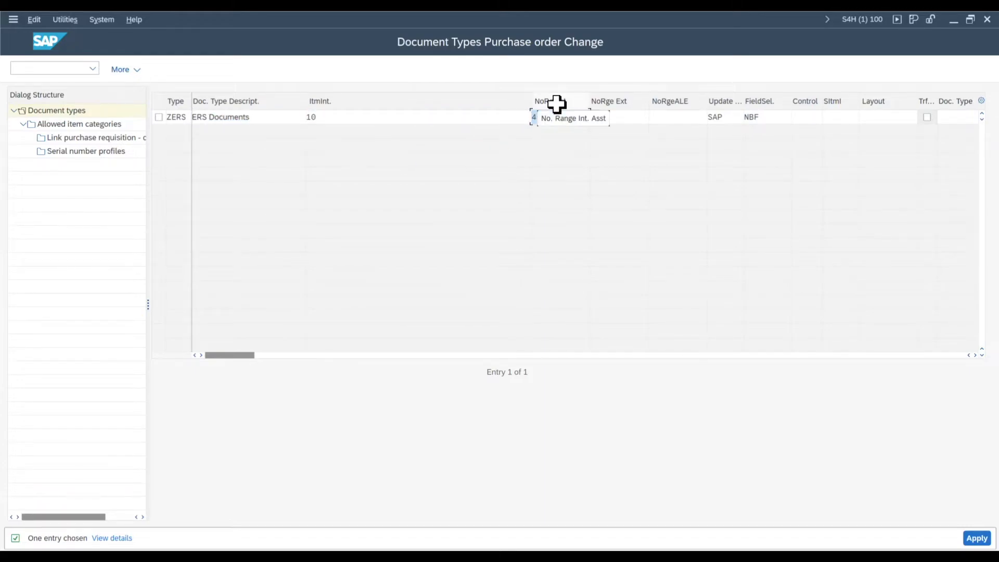
Step: Set both the internal and the external number range of document type ZERS to ER
click(585, 118)
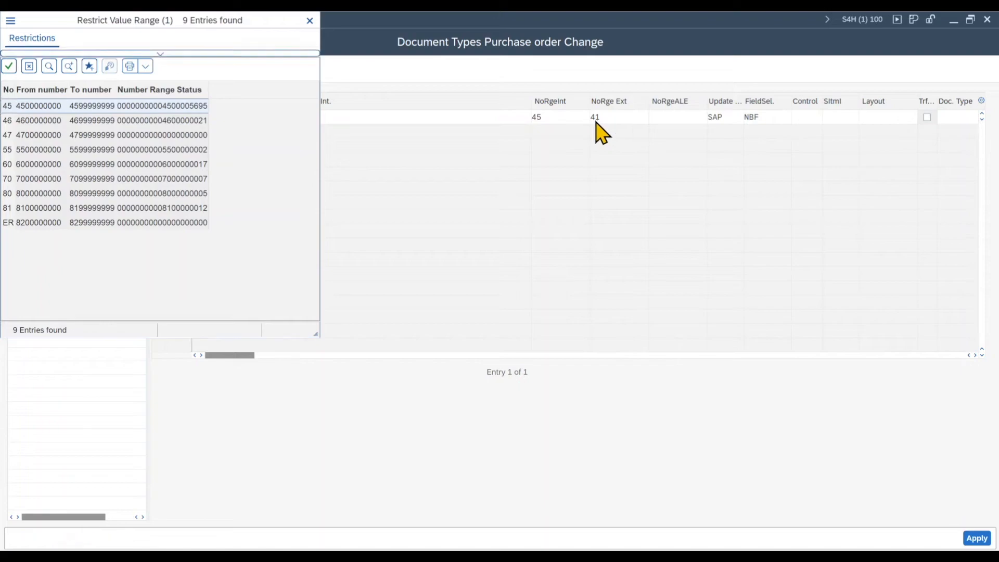
double_click(21, 224)
key(Tab)
text(ER)
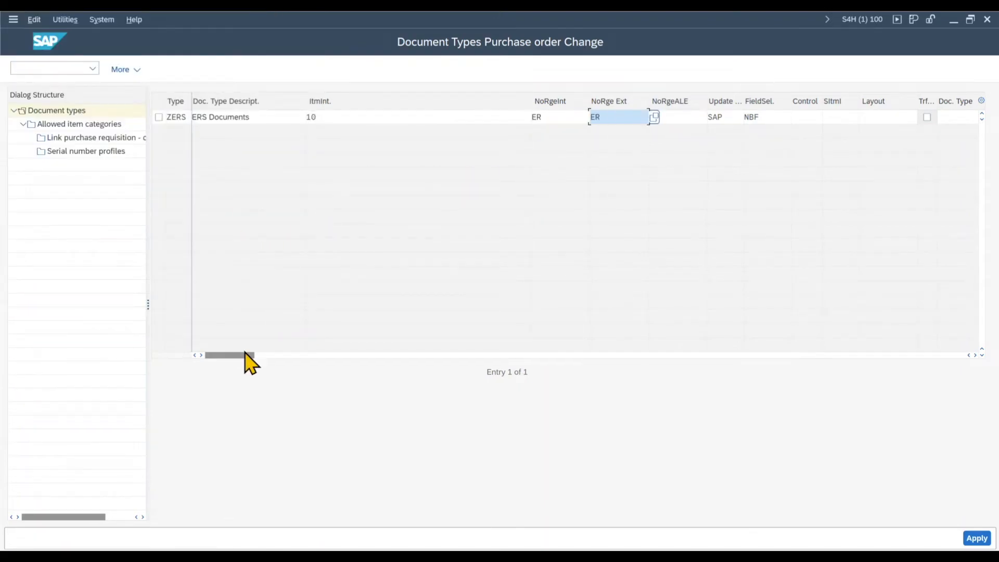
Step: Assign the field selection key ZERS to the new document type and apply the entry
drag(239, 357, 357, 375)
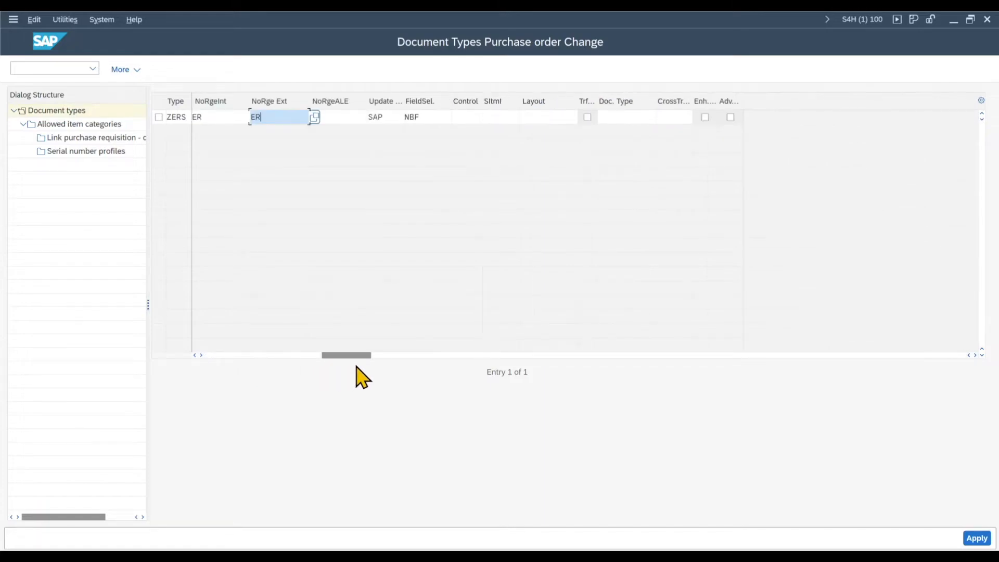
click(437, 117)
click(457, 116)
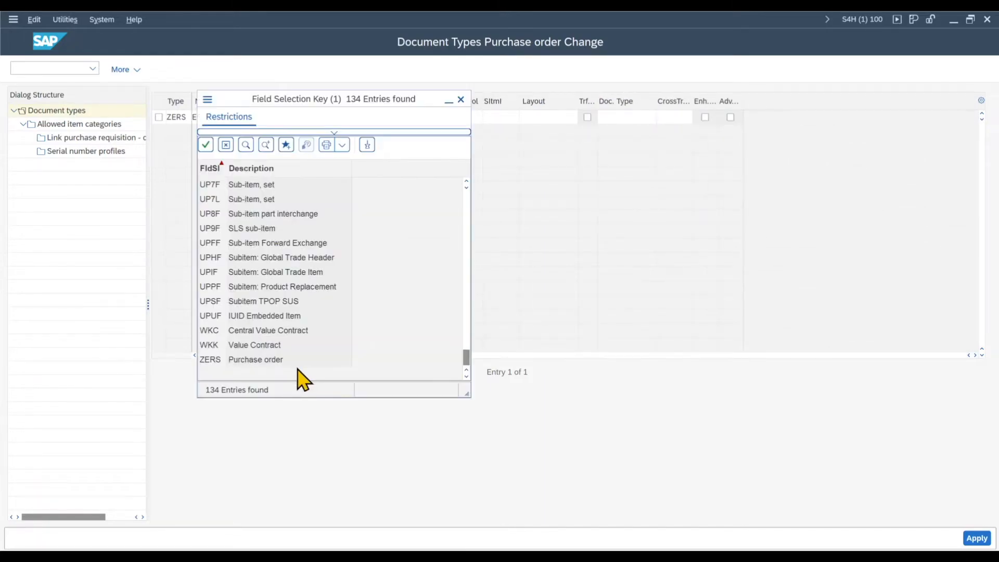
double_click(260, 359)
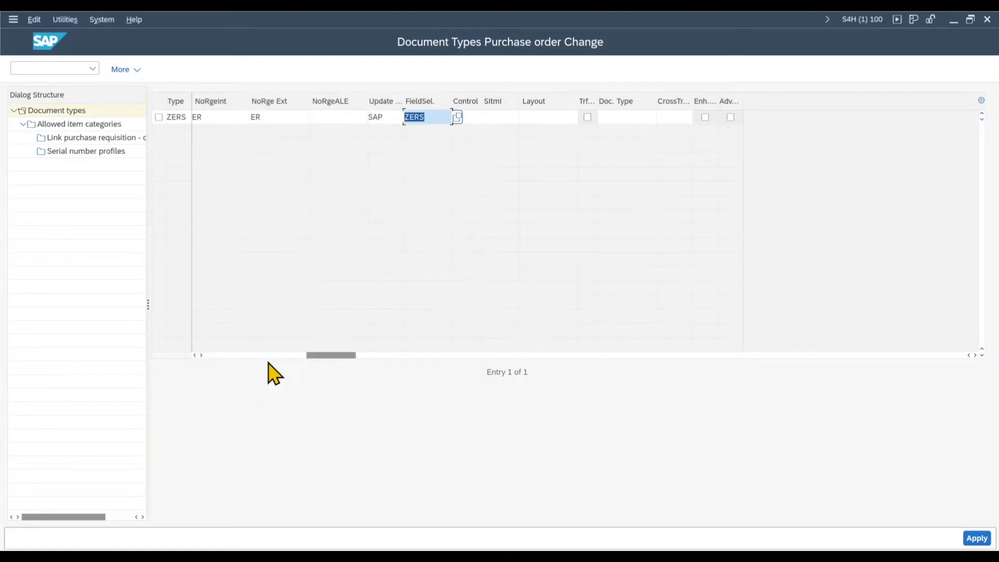
click(974, 538)
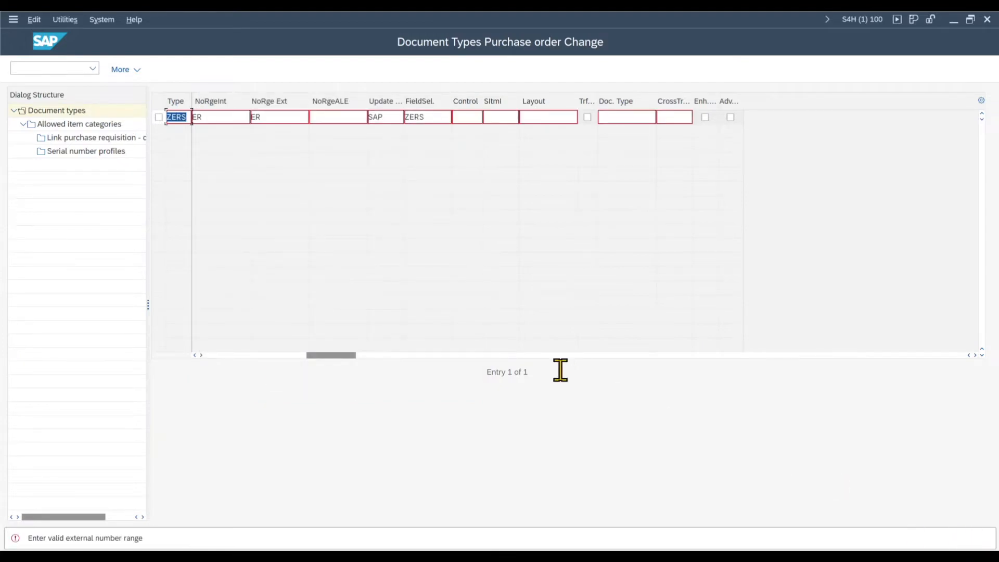
Step: Clear the external number range of document type ZERS, then copy it with all dependent entries and save
double_click(615, 117)
key(BackSpace)
click(548, 118)
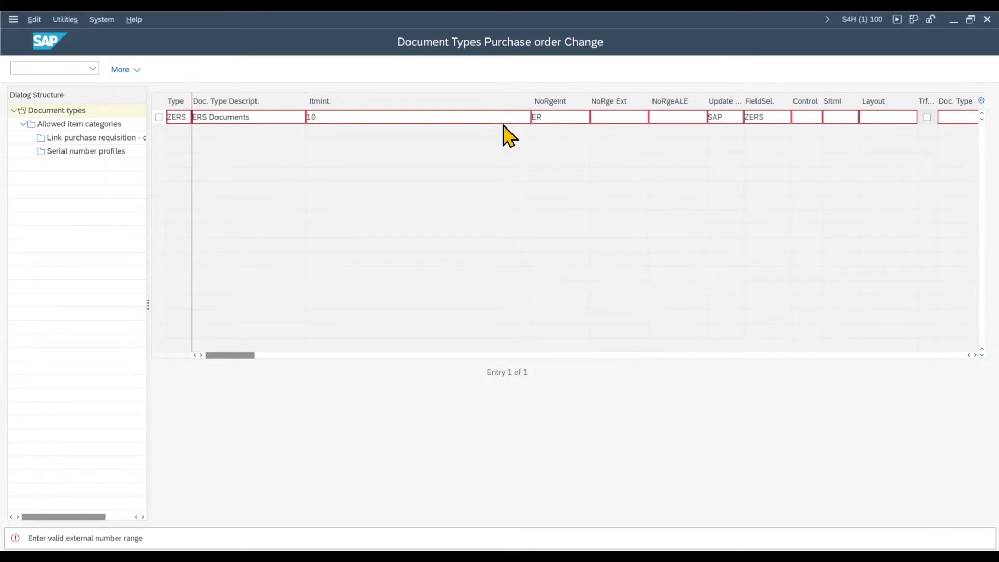
key(F6)
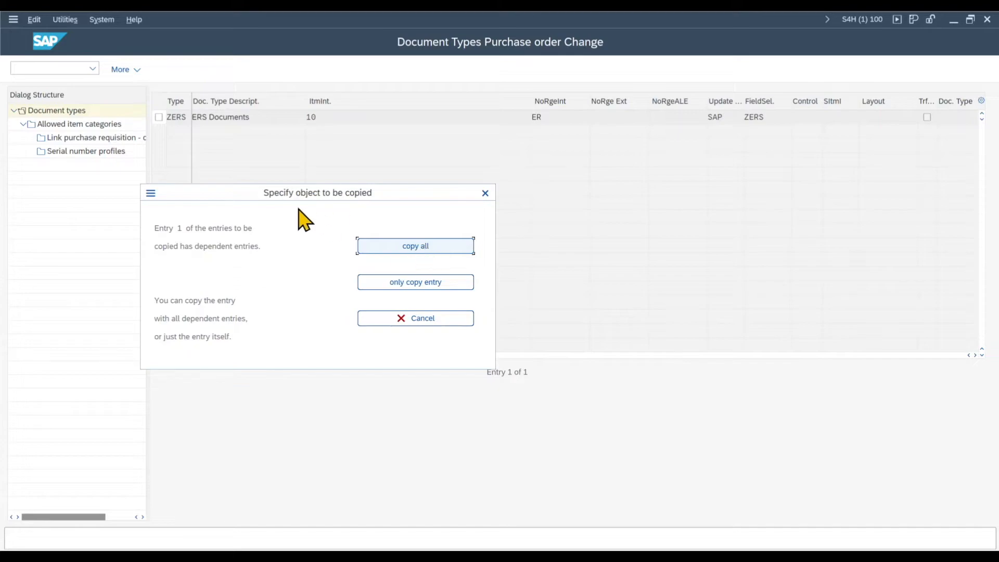
click(400, 255)
click(944, 538)
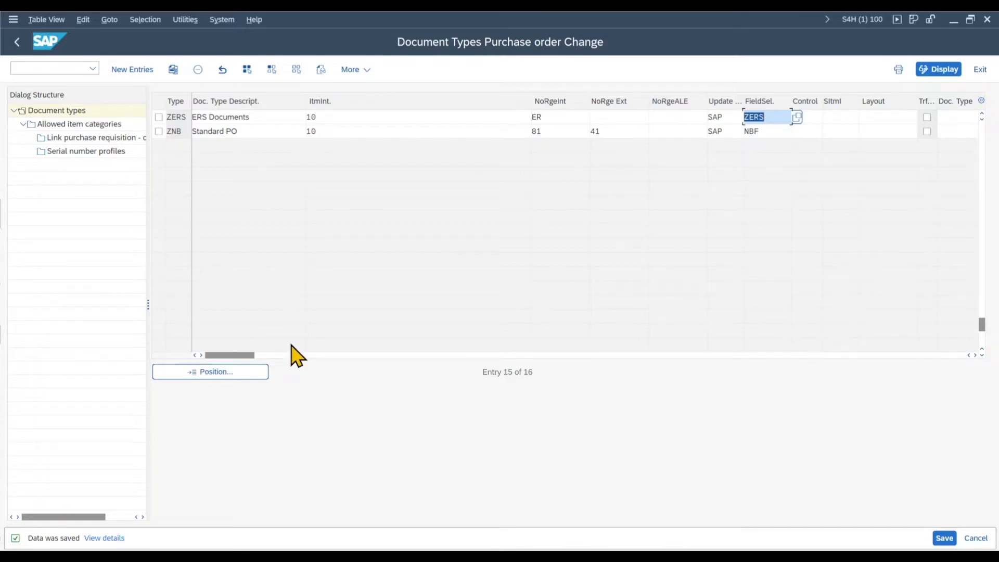
key(alt+Tab)
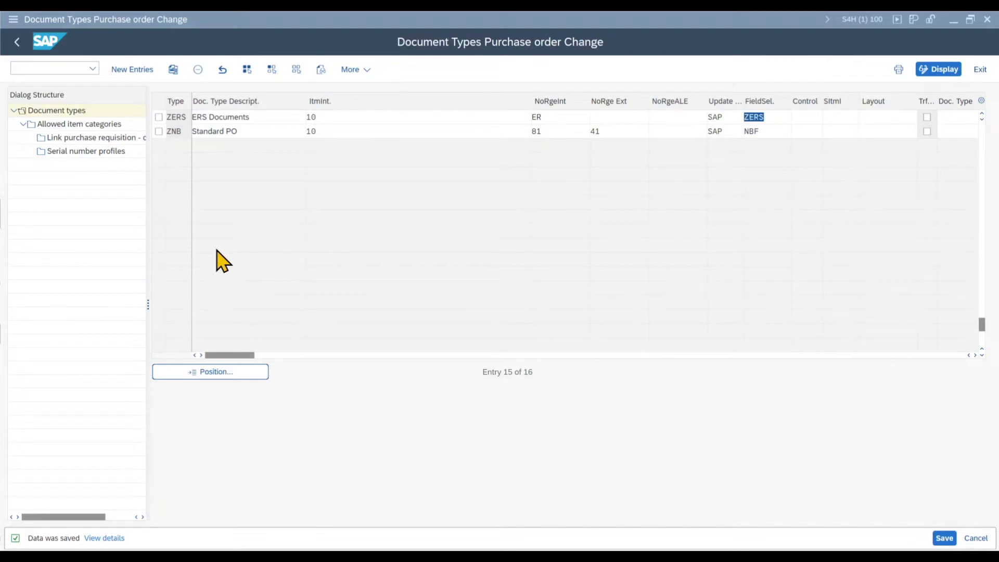
click(18, 43)
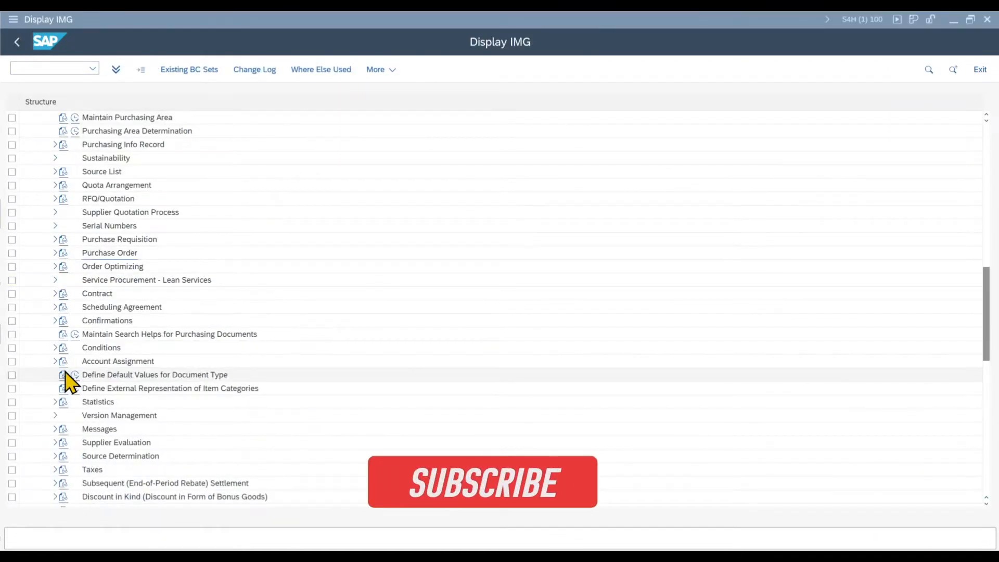
Step: Display the number range intervals for invoice documents under Logistics Invoice Verification, Incoming Invoice, Number Assignment for logistics documents
scroll(66, 378, down, 6)
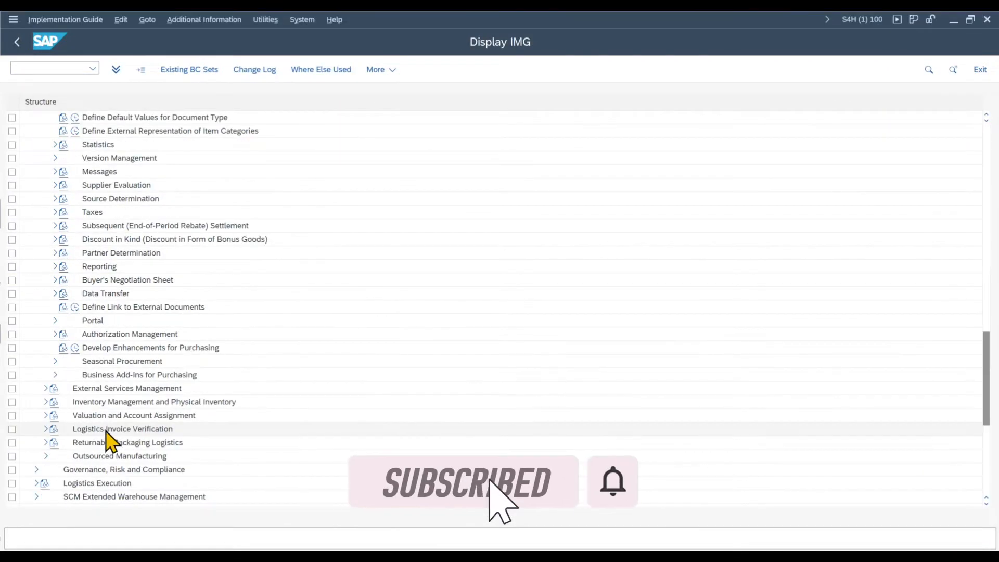
click(46, 429)
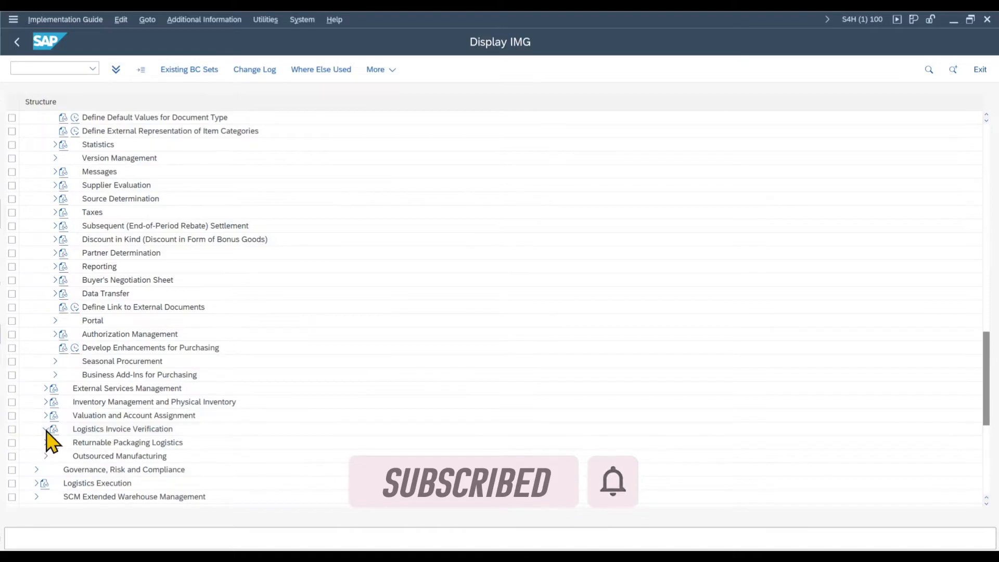
click(55, 335)
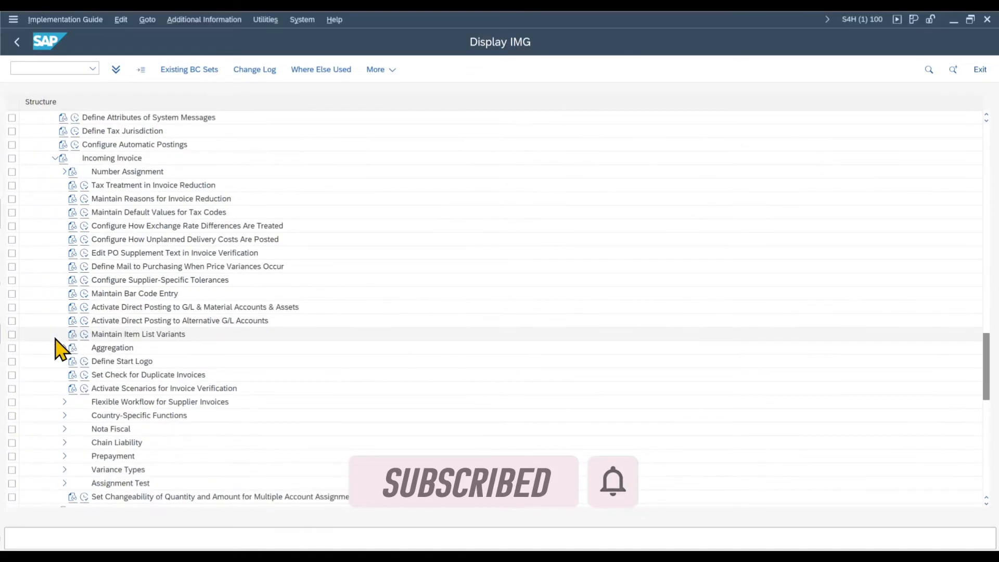
click(64, 172)
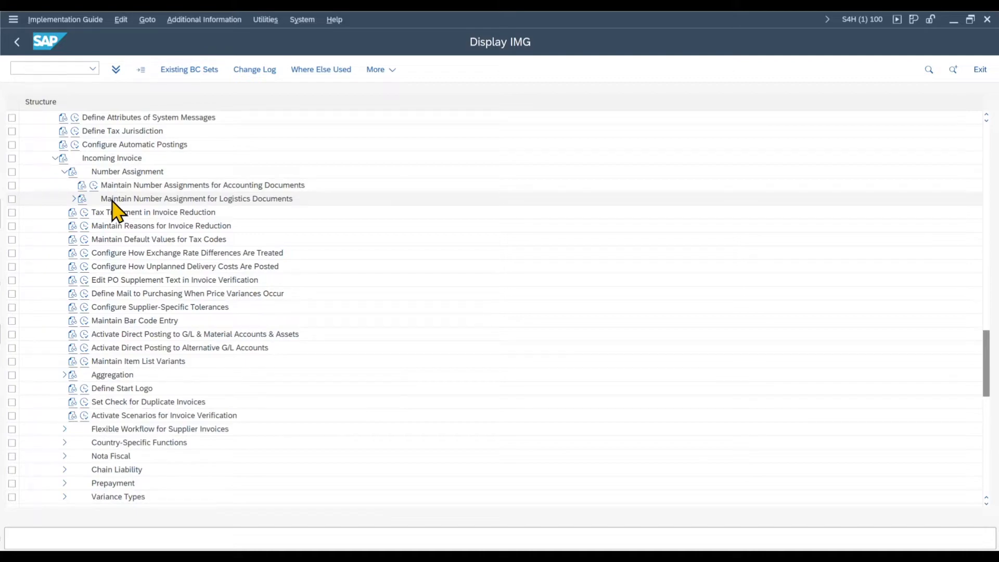
click(74, 199)
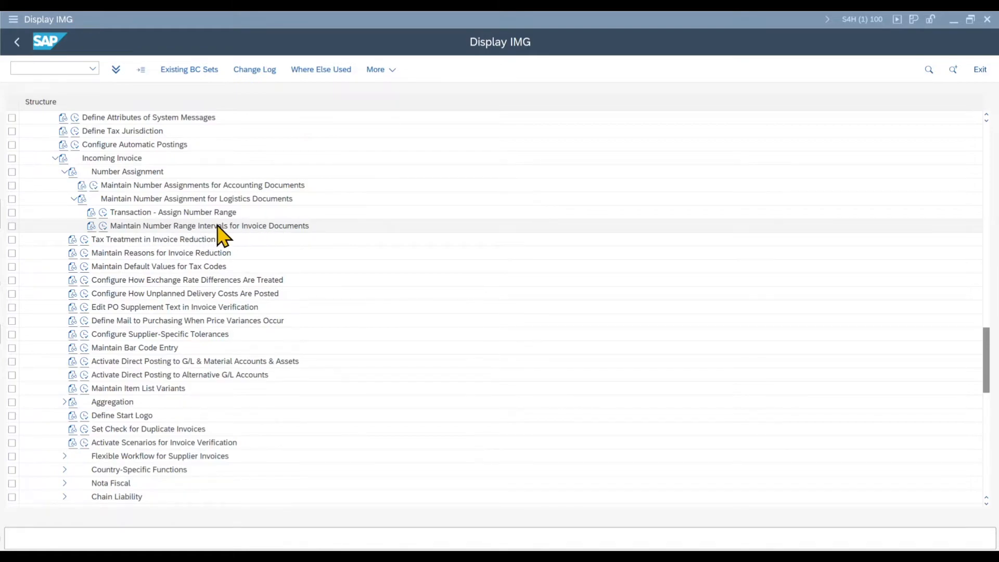
click(92, 227)
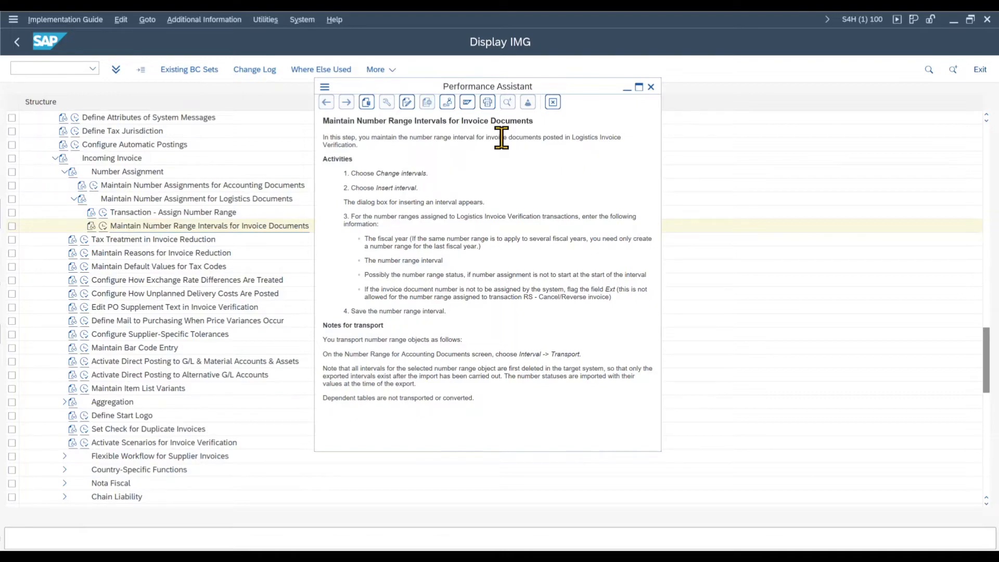
click(104, 225)
click(82, 140)
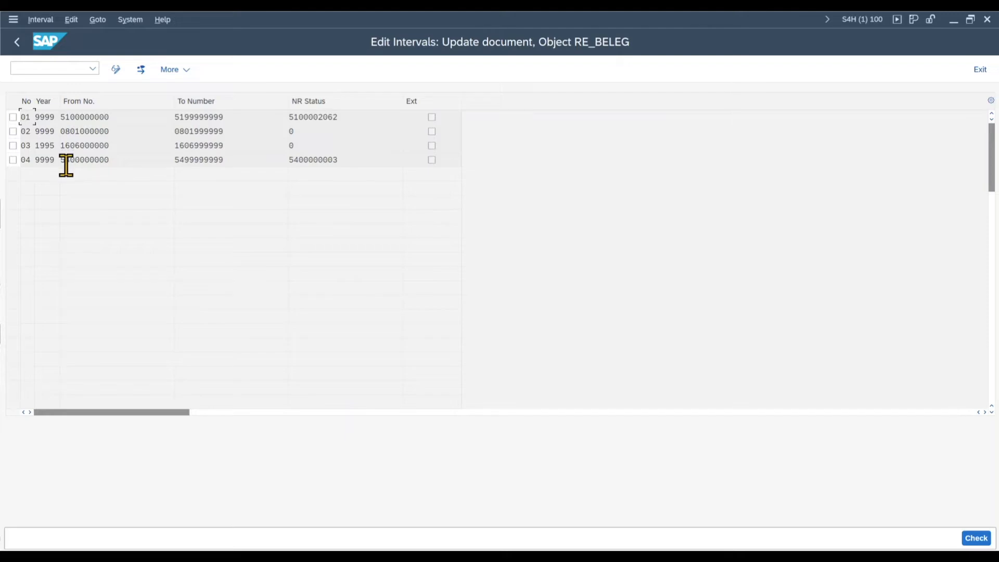
Step: Switch the invoice document number range intervals to change mode, then return to the implementation guide
click(115, 69)
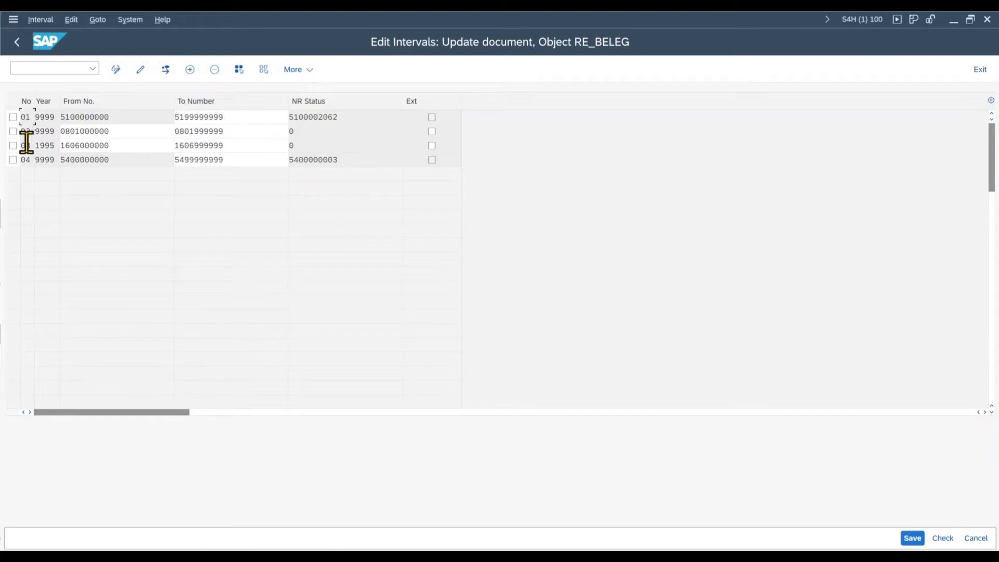
click(17, 42)
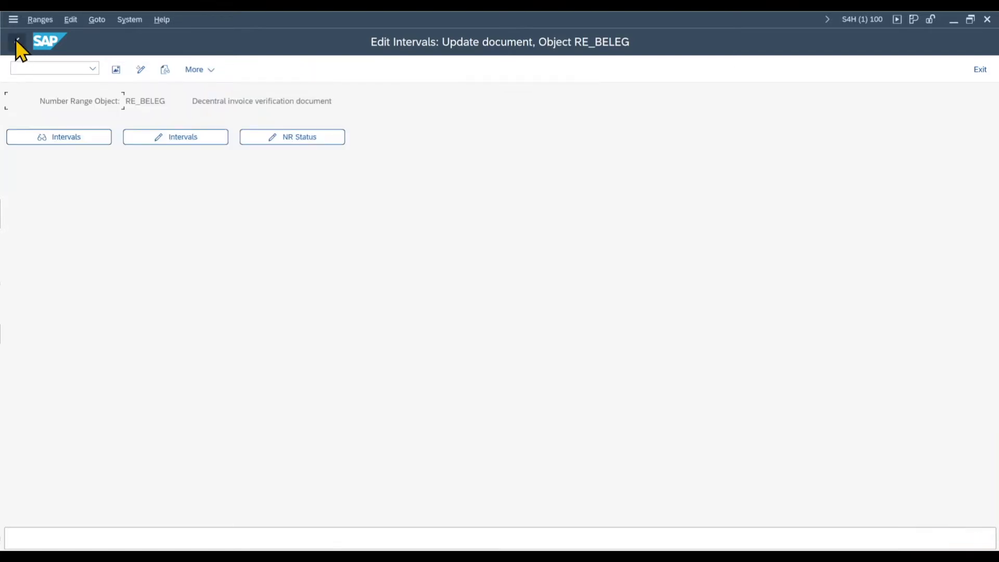
click(17, 42)
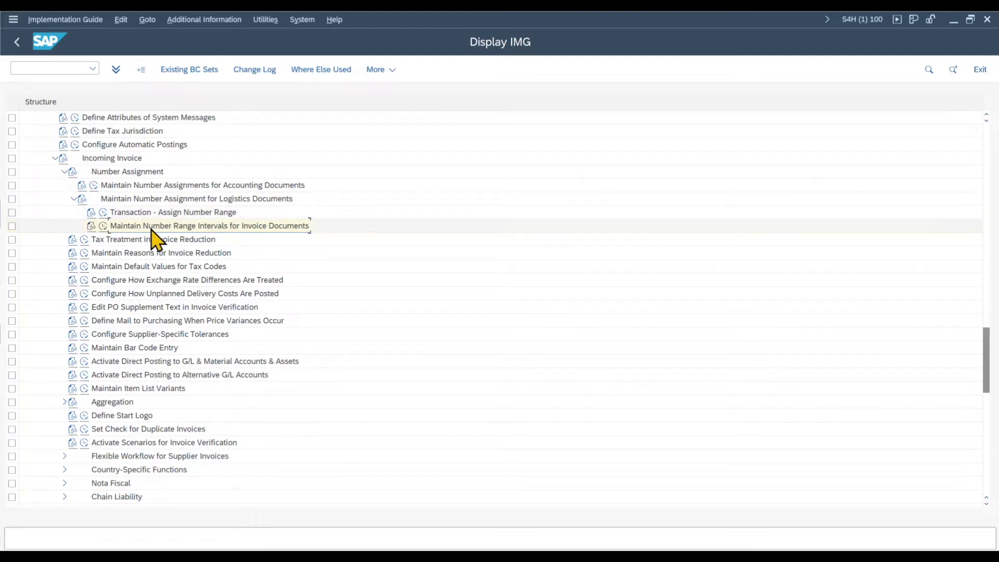
Step: Open the Transaction - Assign Number Range activity for logistics documents and return to the implementation guide
click(103, 212)
click(52, 133)
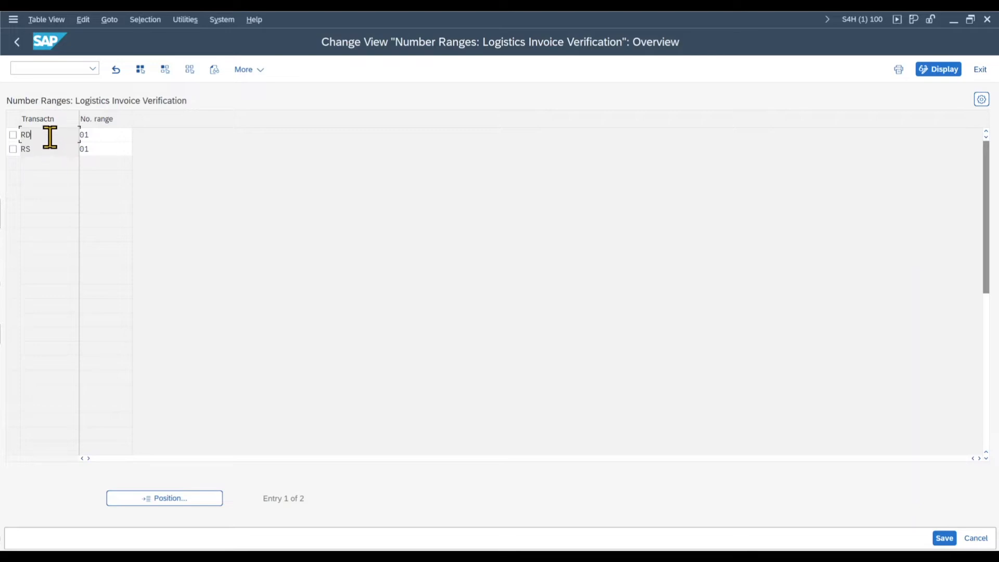
key(F3)
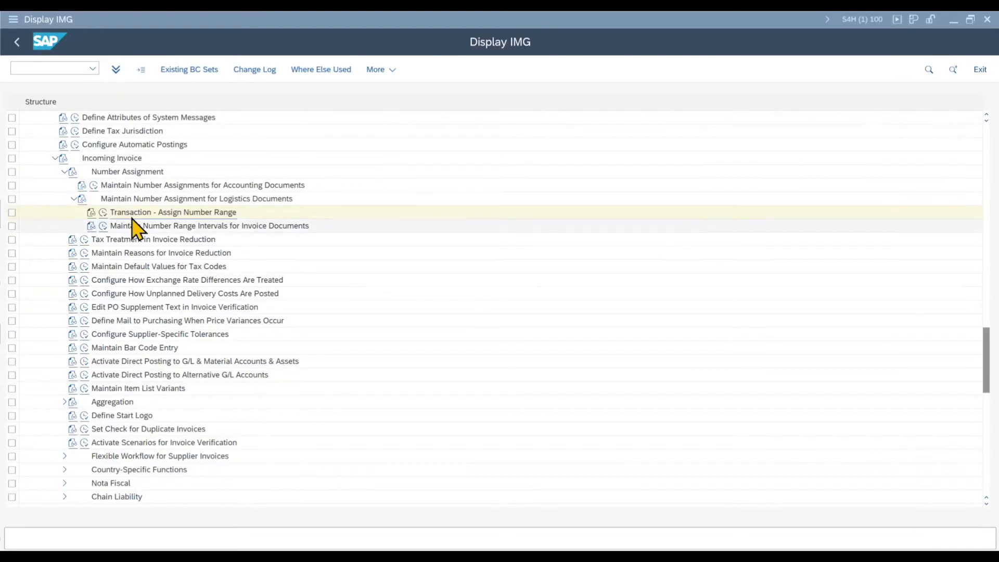
Step: Read the documentation of the Transaction - Assign Number Range activity for the meaning of transactions RD and RS
click(91, 212)
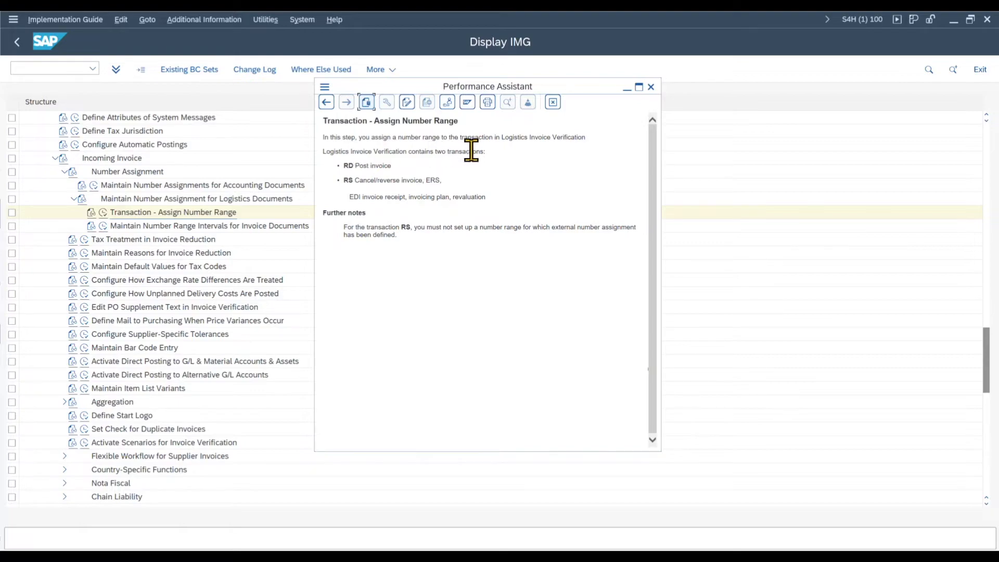
drag(343, 166, 443, 180)
click(383, 178)
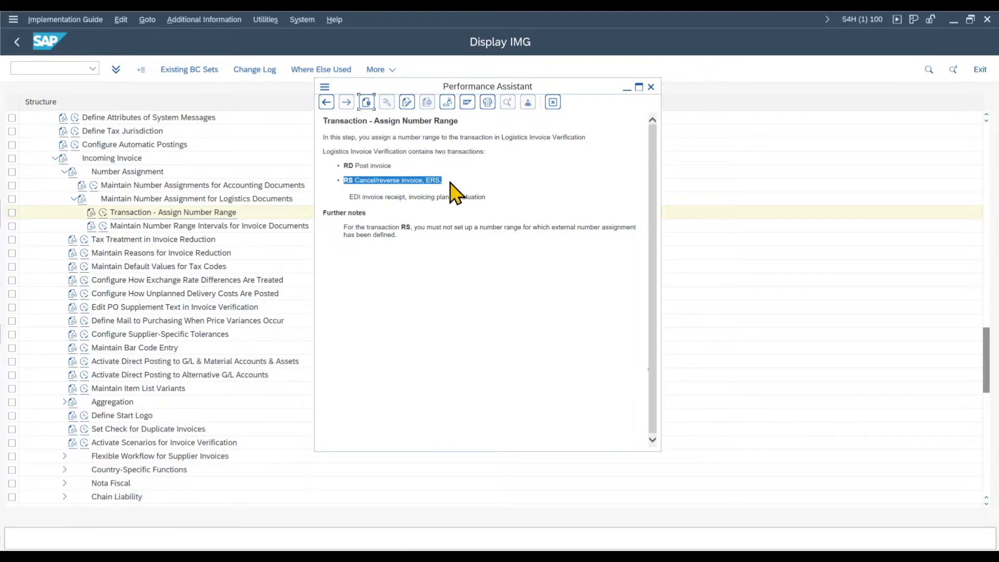
click(446, 181)
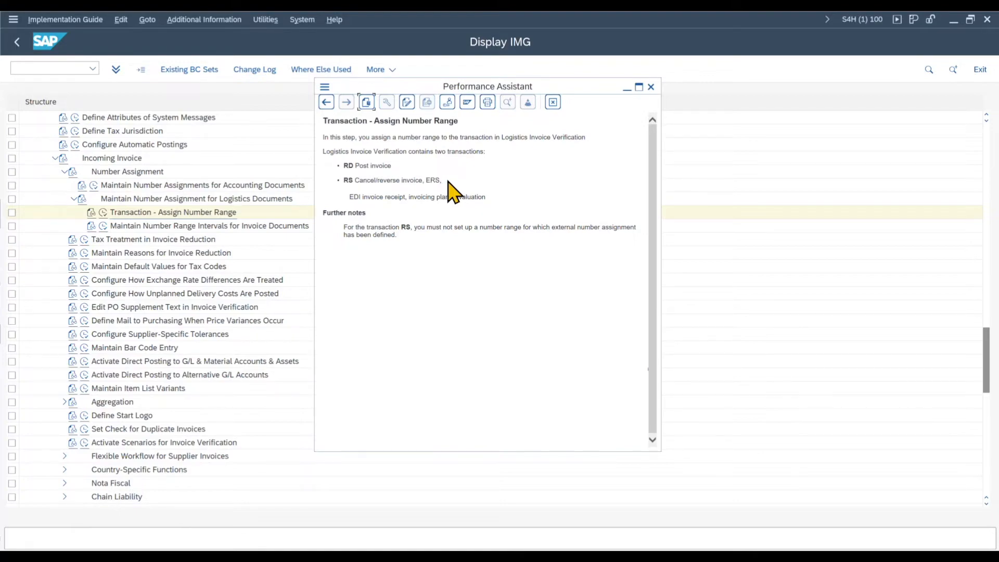
drag(344, 166, 348, 167)
click(650, 87)
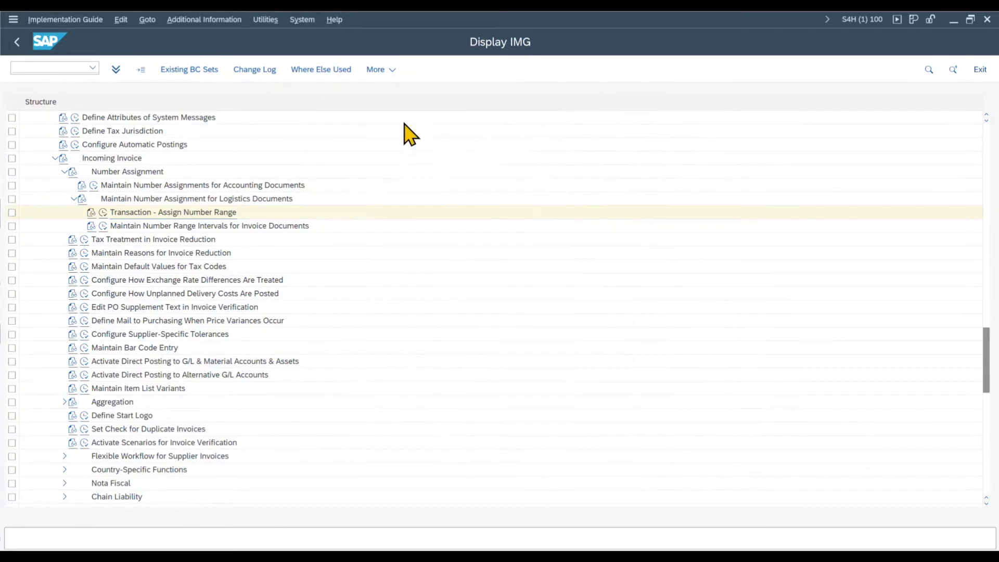
Step: Examine the number ranges assigned to transactions RD and RS in Logistics Invoice Verification, then return to the implementation guide
click(103, 212)
click(23, 135)
click(25, 149)
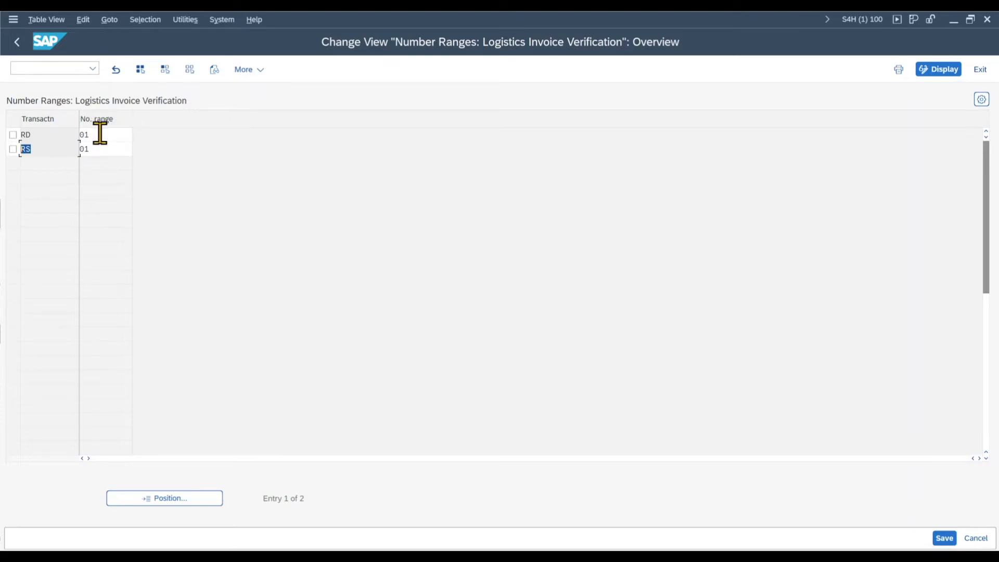
drag(102, 134, 20, 136)
drag(97, 135, 81, 134)
drag(41, 137, 16, 147)
click(34, 147)
drag(94, 136, 71, 147)
double_click(24, 148)
double_click(21, 135)
click(23, 49)
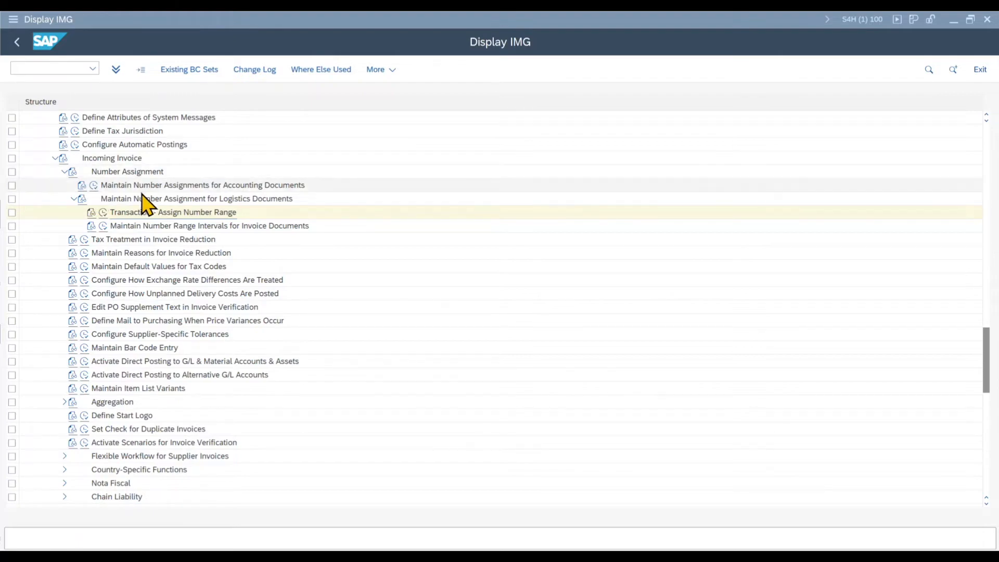
Step: Open the details of transaction MRRL under Document Types in Invoice Verification within the number assignments for accounting documents
click(93, 186)
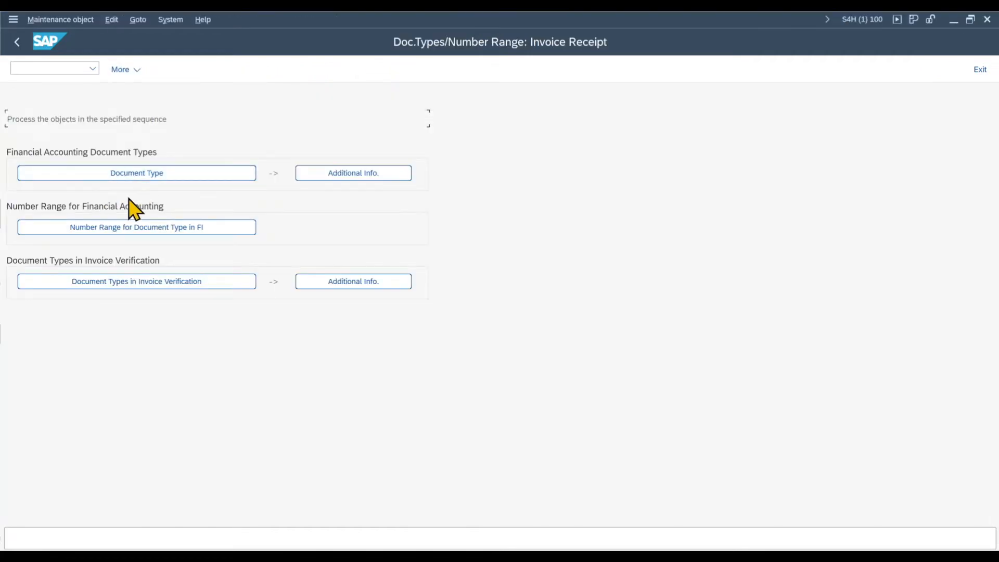
click(36, 556)
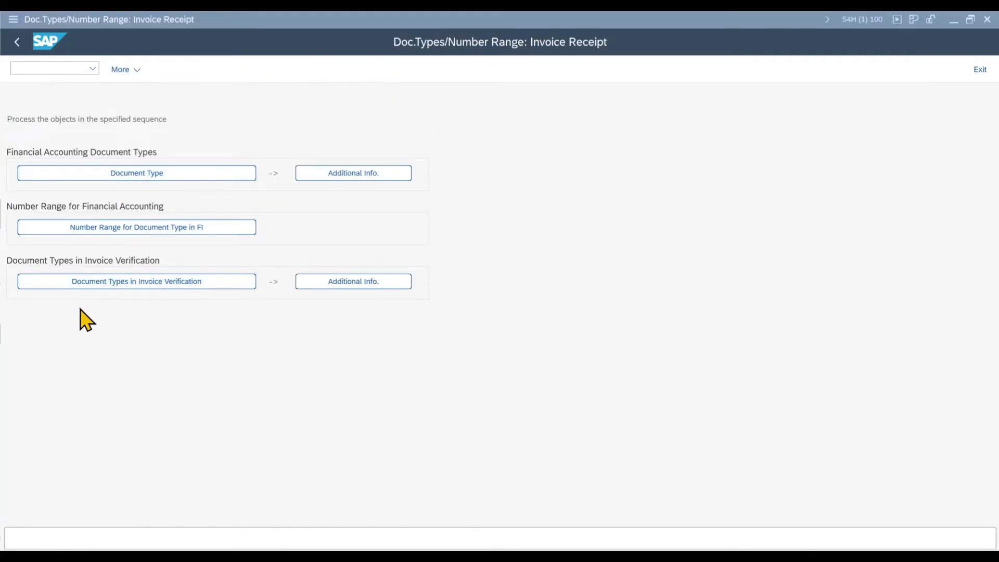
click(132, 285)
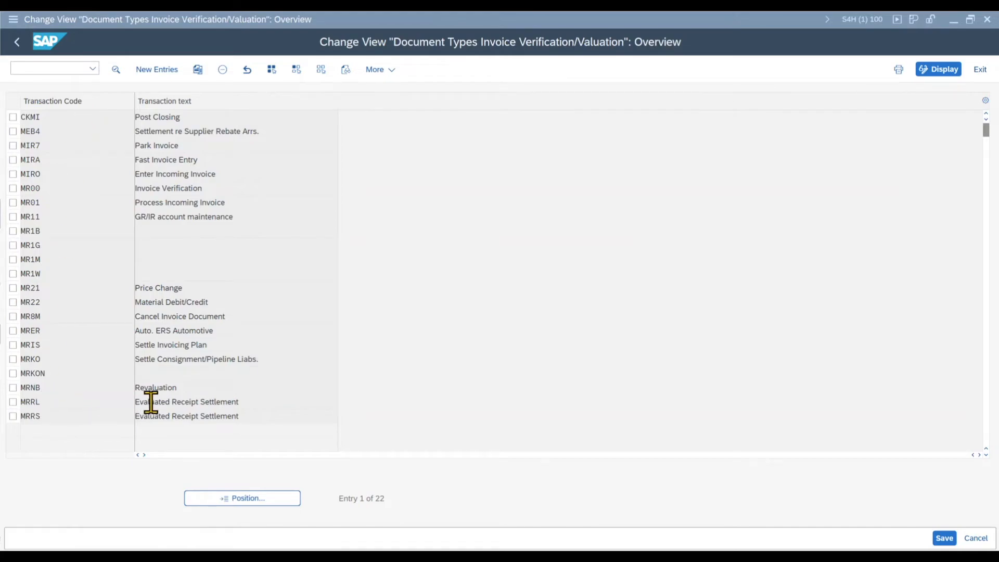
double_click(55, 403)
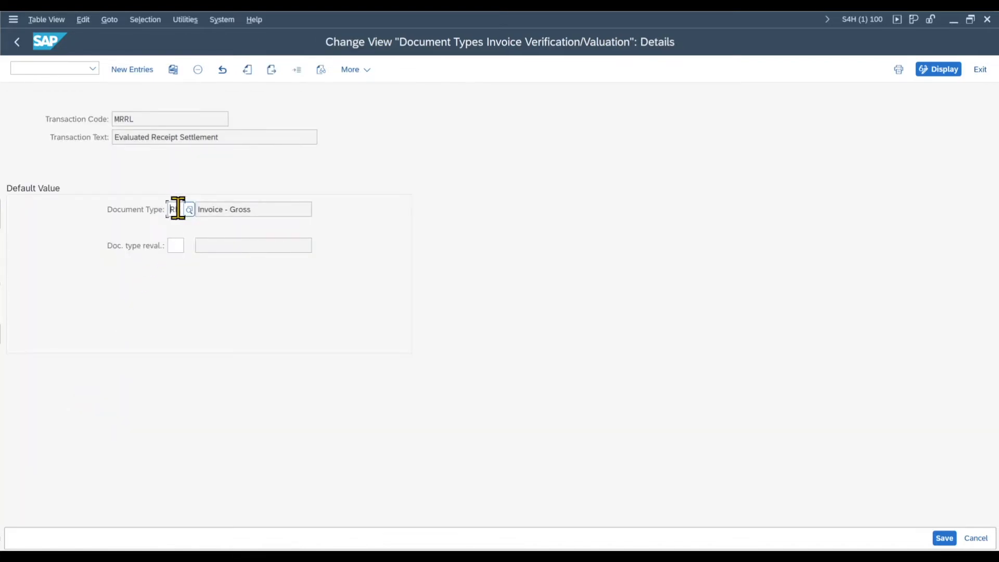
Step: Check the default document type and revaluation document type of transaction MRRL, then return to the Invoice Receipt overview
drag(138, 124, 111, 120)
drag(172, 209, 183, 209)
drag(258, 209, 196, 213)
drag(179, 210, 163, 213)
click(175, 246)
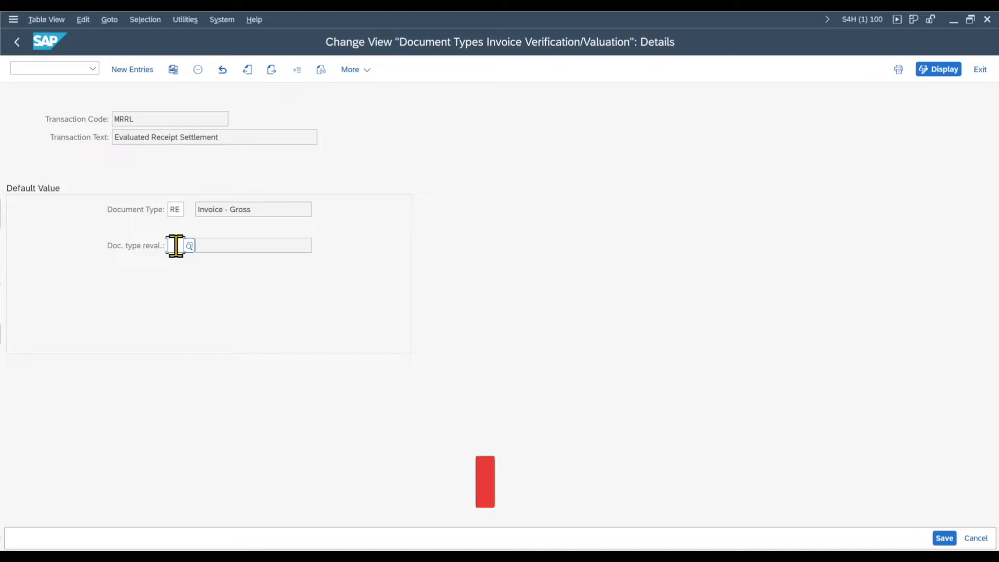
double_click(179, 210)
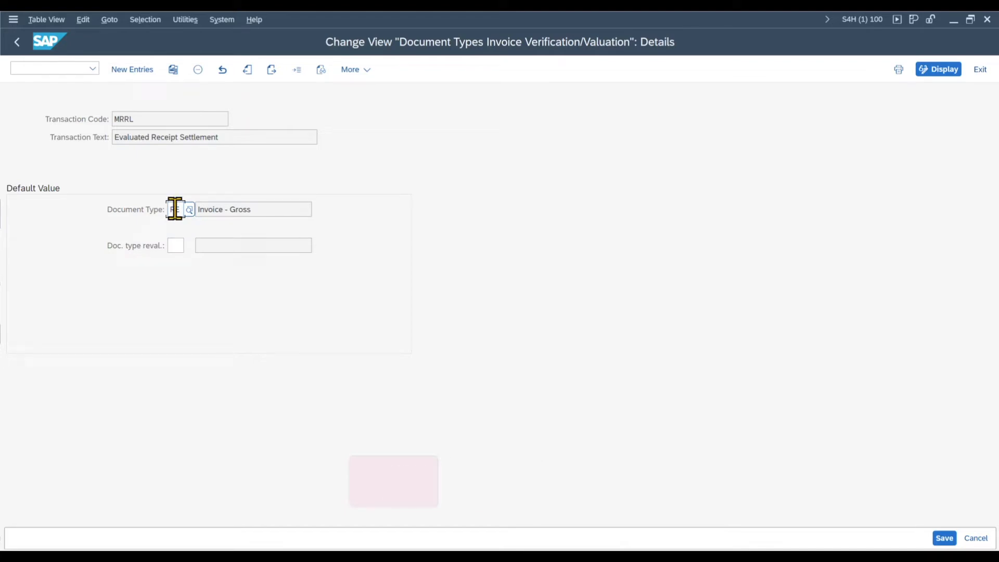
click(17, 42)
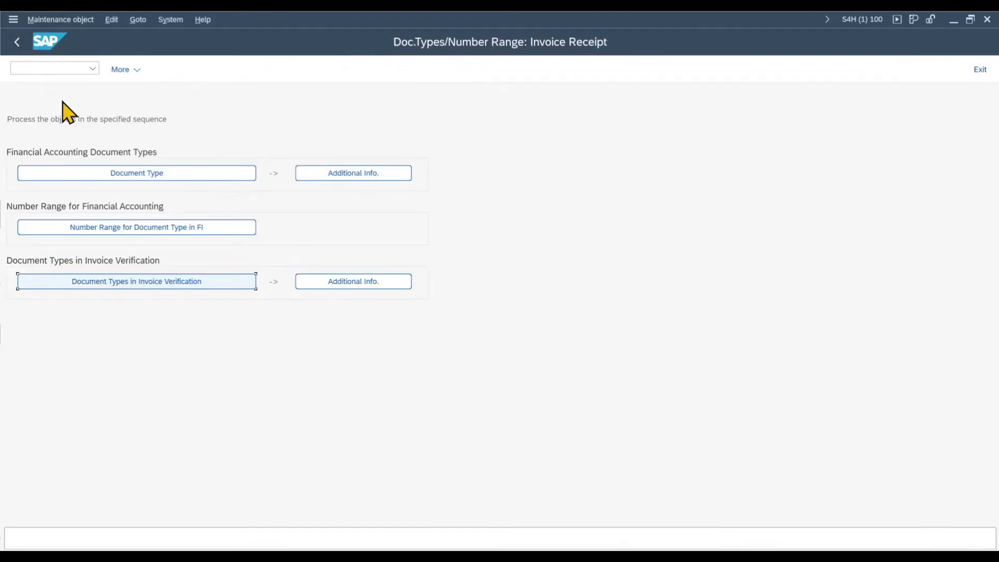
Step: Locate document type RE among the Financial Accounting document types and open its details
click(130, 175)
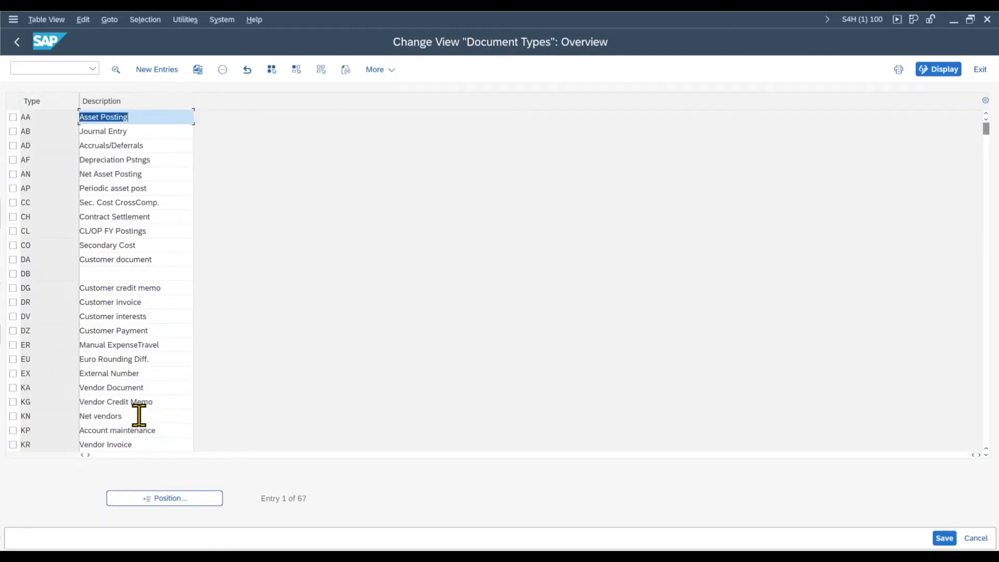
click(166, 497)
text(RE)
key(Return)
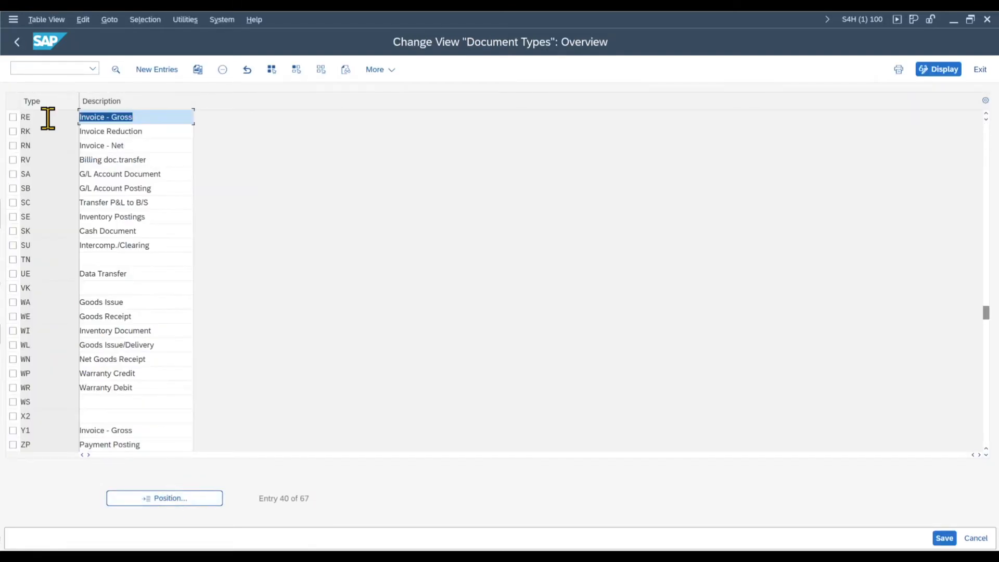
double_click(48, 119)
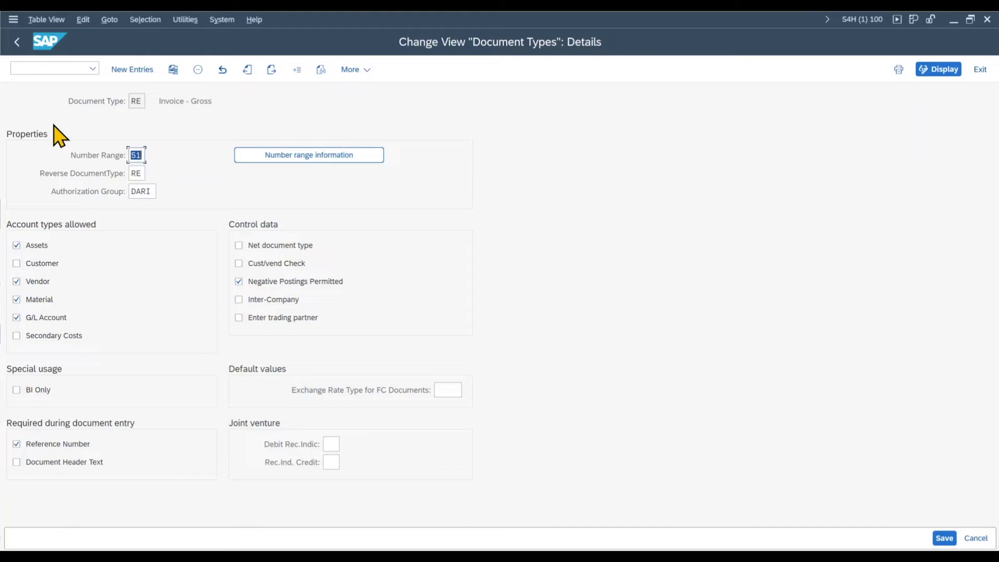
Step: Check the number range, reverse document type and authorization group of document type RE, then return to the Invoice Receipt overview
click(135, 155)
double_click(134, 155)
double_click(134, 173)
double_click(150, 191)
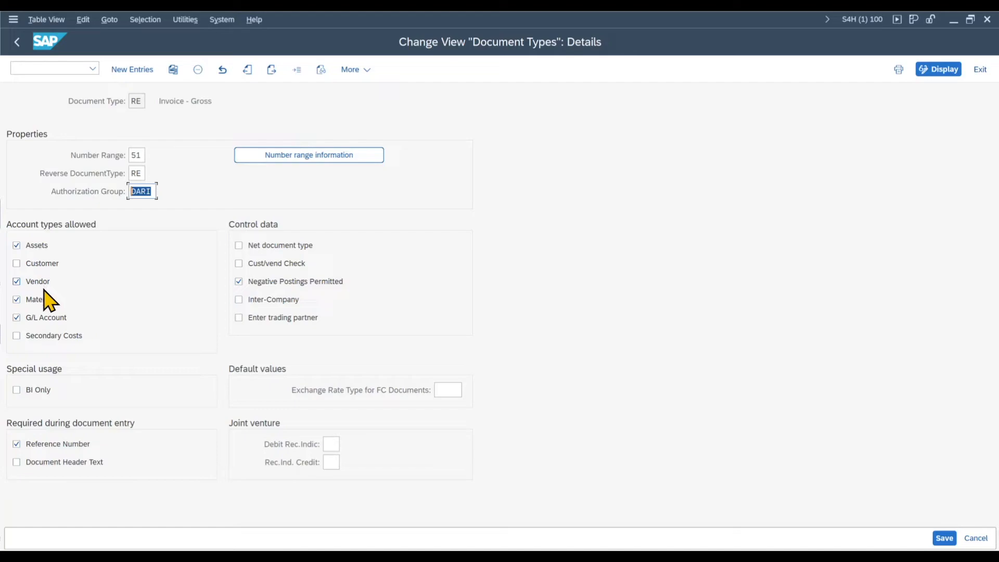
click(16, 42)
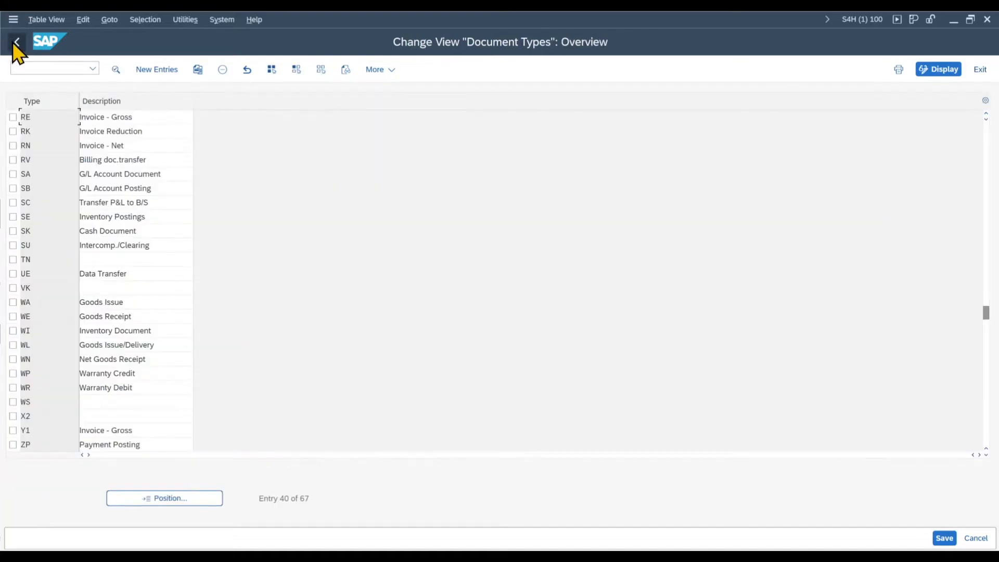
click(16, 43)
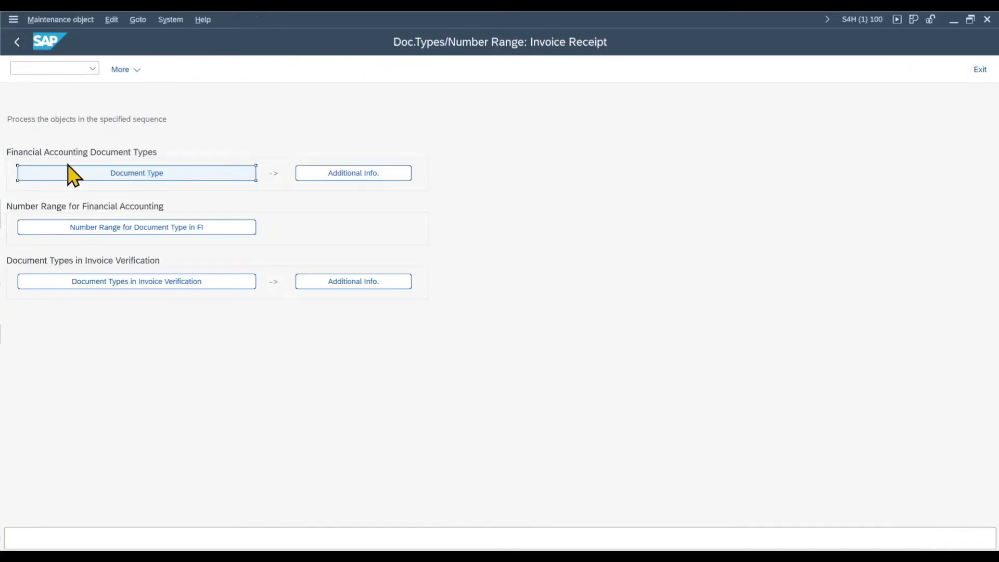
Step: Display the accounting document number range intervals for company code 1710
click(147, 232)
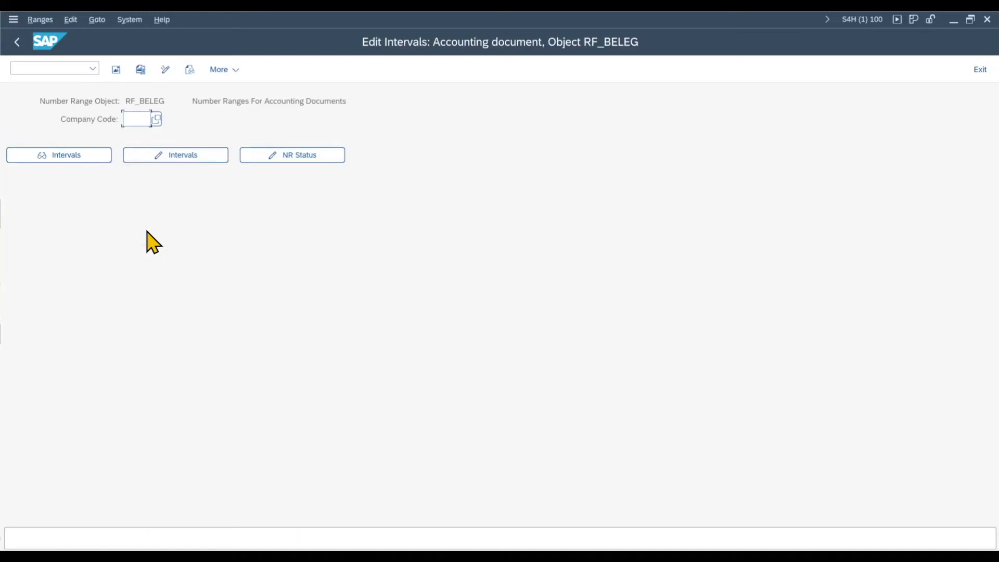
text(1710)
key(Return)
click(100, 156)
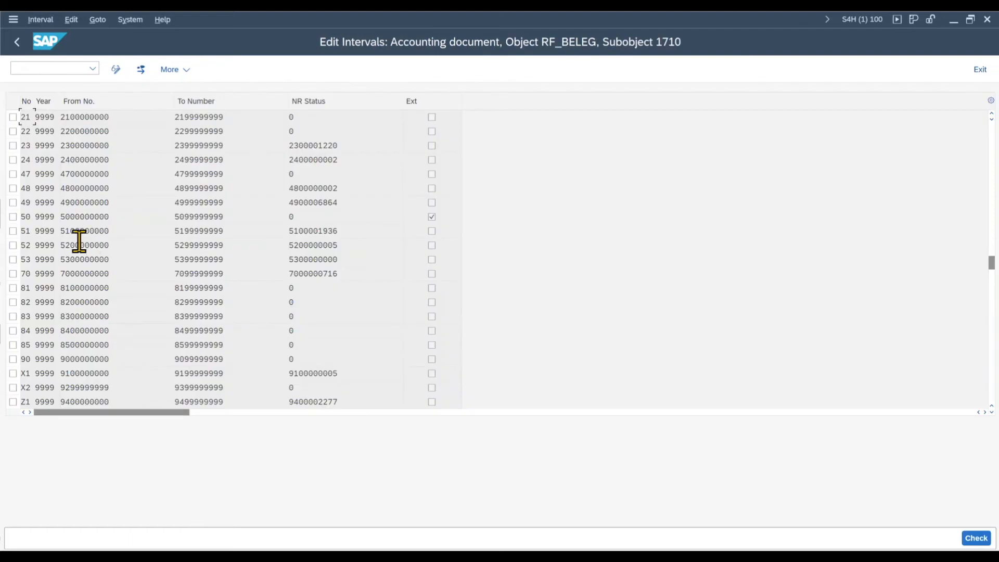
Step: Check the start and end numbers of accounting document interval 51
click(29, 233)
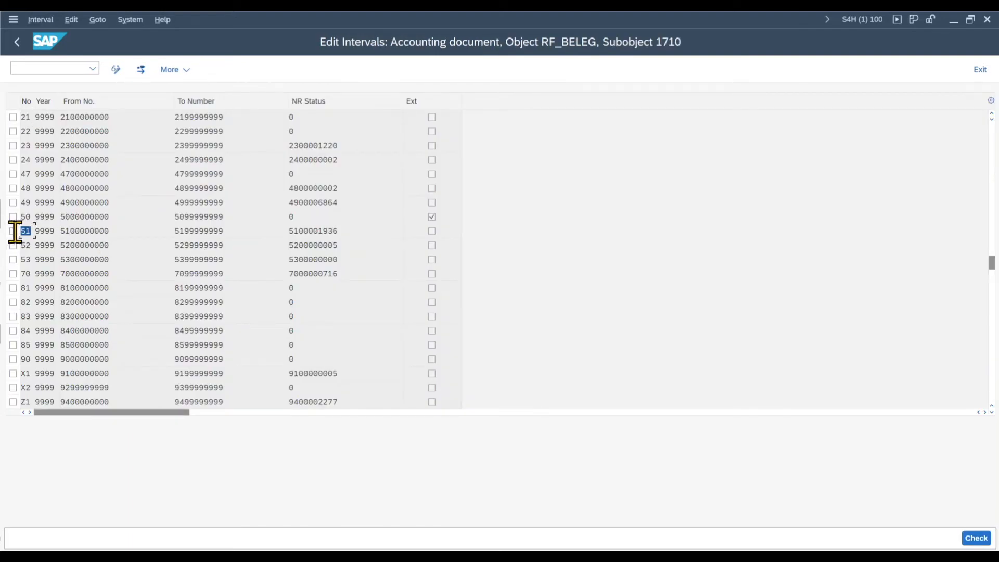
double_click(63, 231)
click(112, 231)
drag(112, 231, 55, 233)
drag(232, 232, 169, 233)
Step: Switch to the text editor notes and review how numbers are assigned to invoice documents and accounting documents
key(alt+Tab)
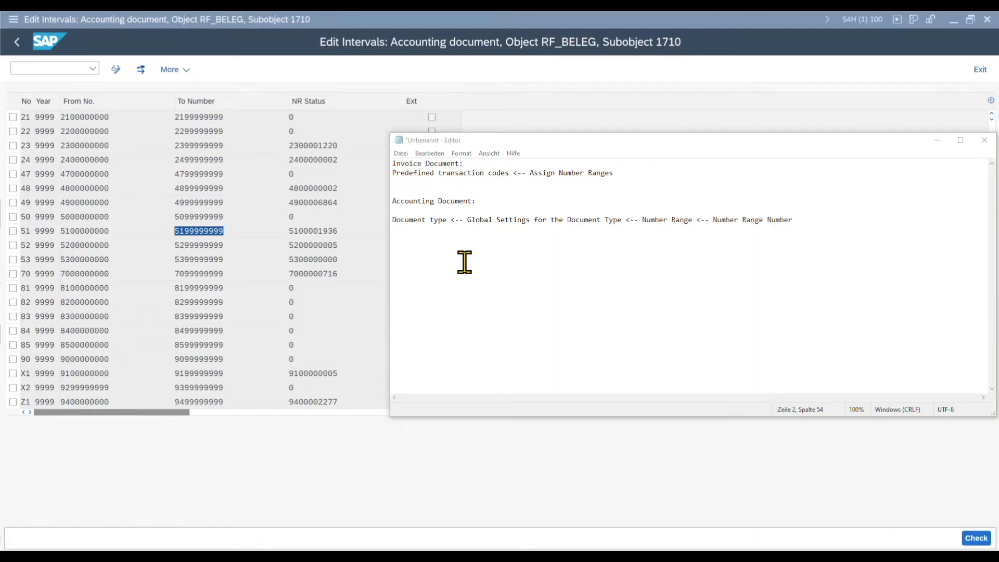
click(470, 164)
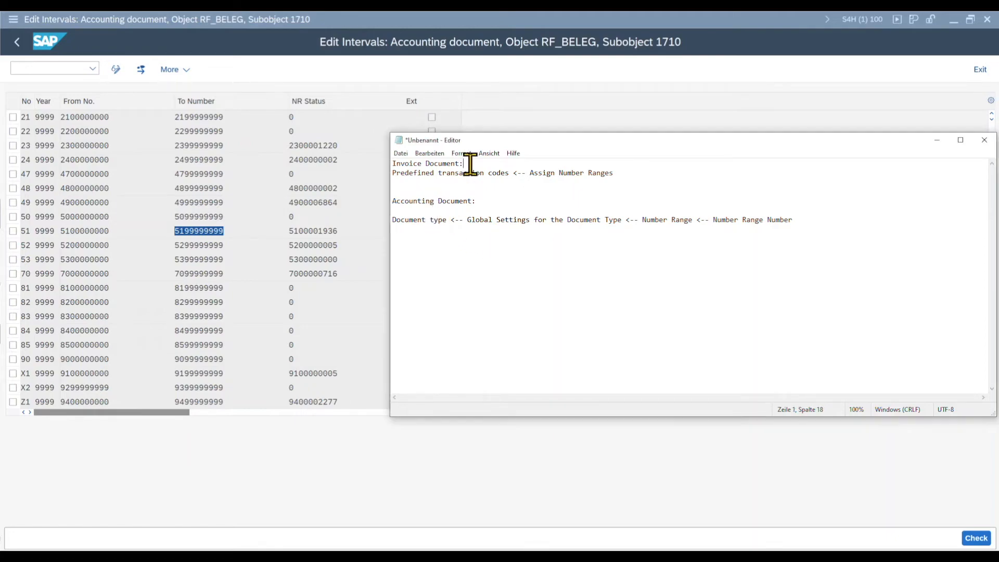
shift+click(391, 163)
drag(508, 173, 383, 173)
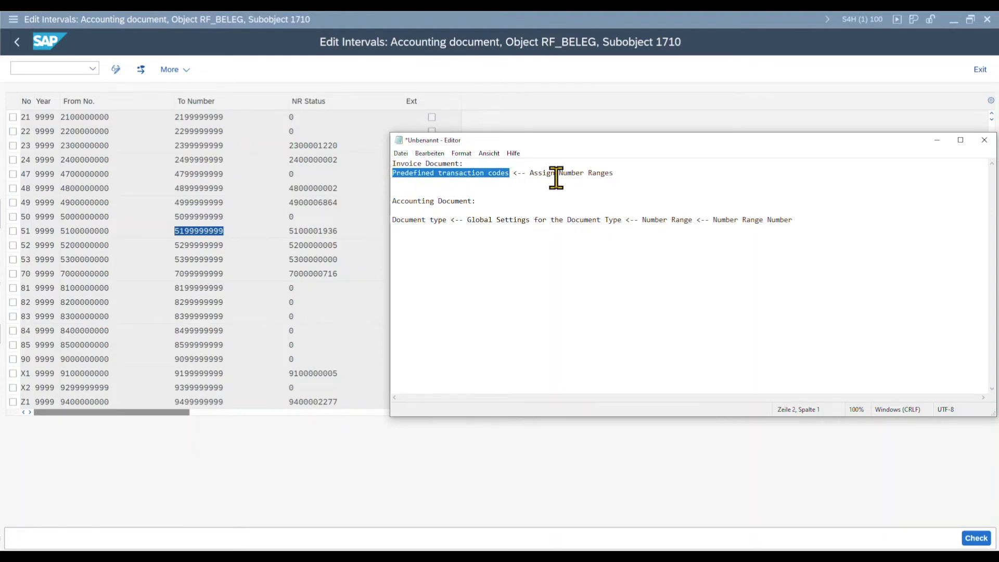
drag(616, 173, 528, 177)
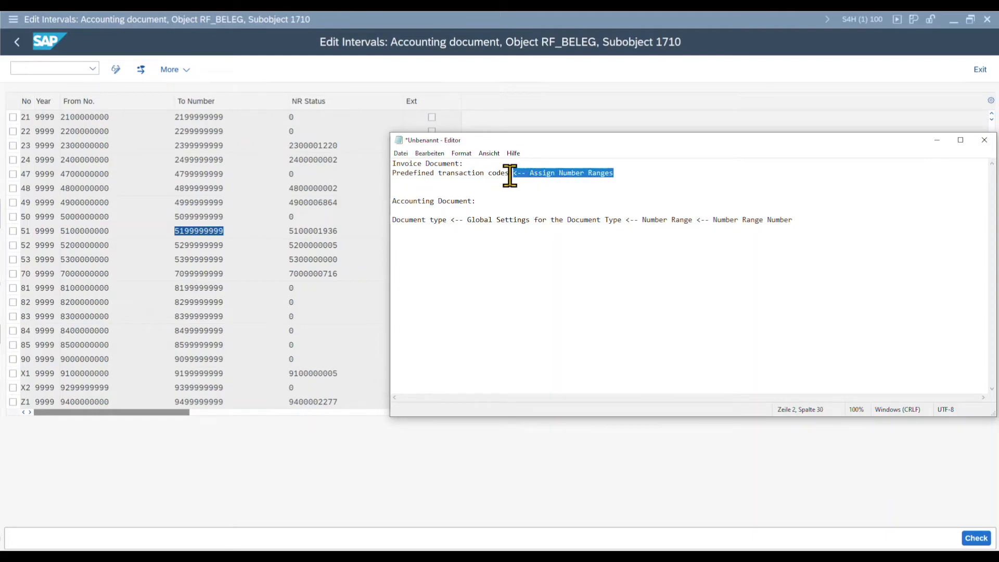
click(429, 183)
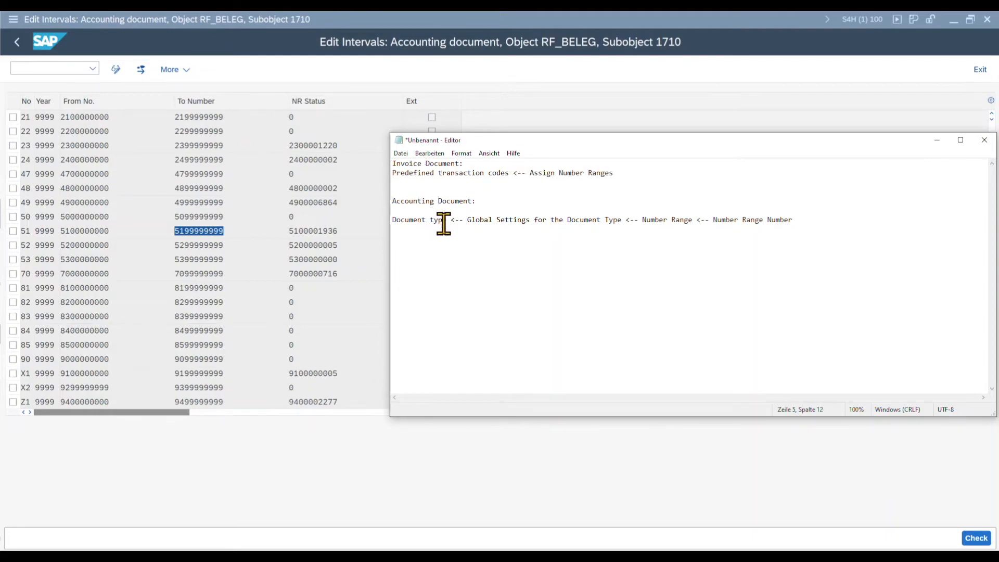
drag(447, 219, 391, 220)
drag(621, 219, 467, 220)
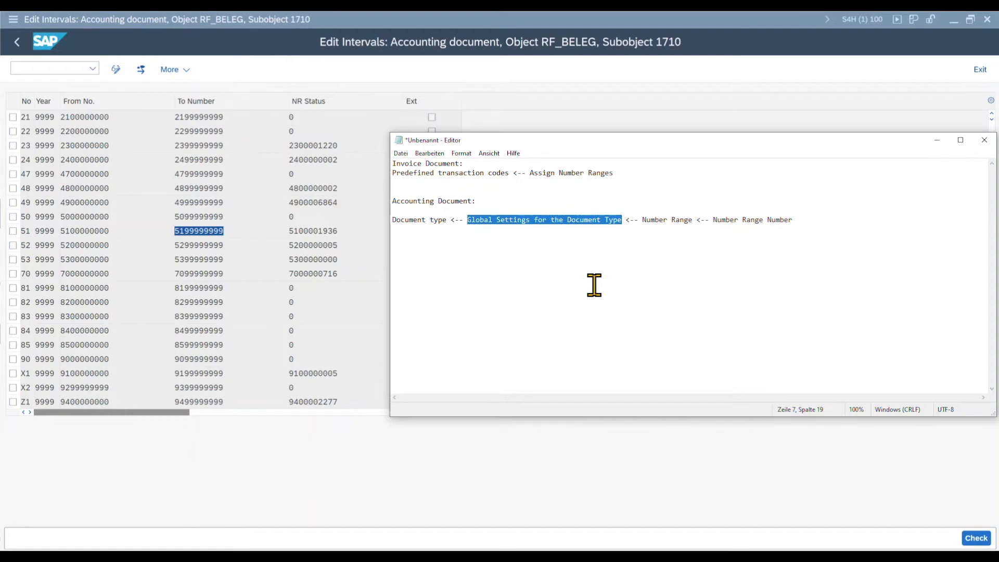
click(618, 221)
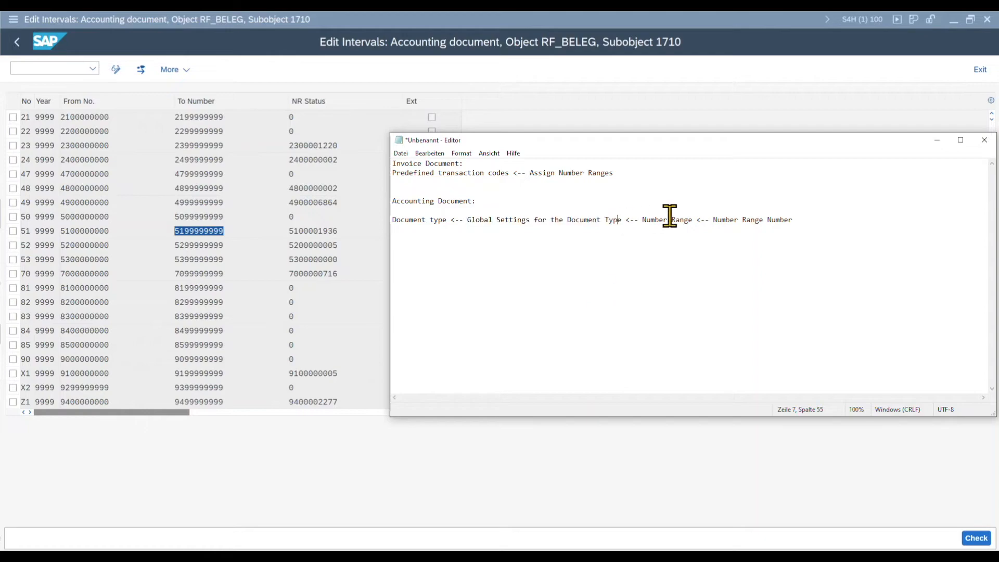
drag(644, 219, 804, 219)
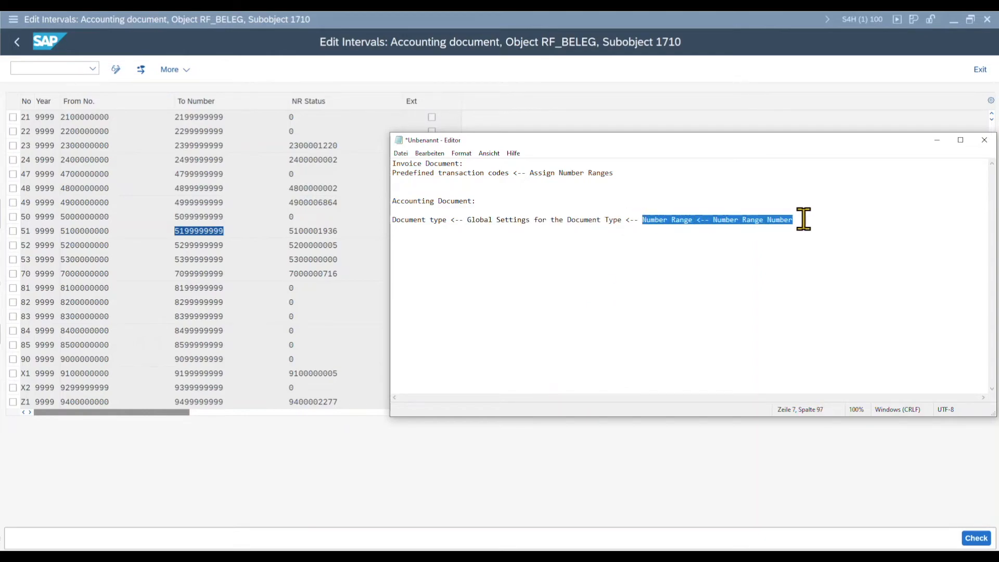
drag(446, 219, 392, 220)
click(936, 140)
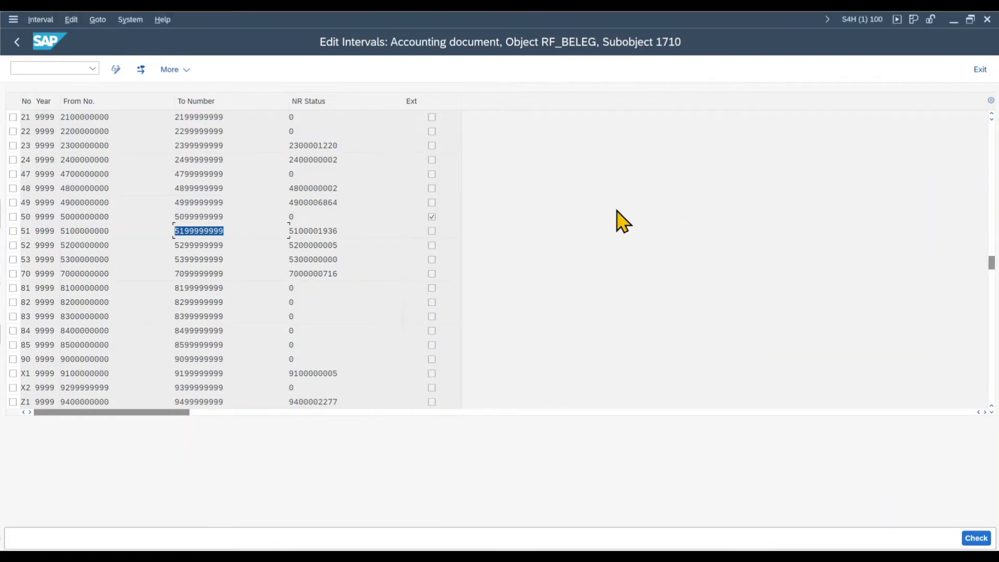
key(alt+Tab)
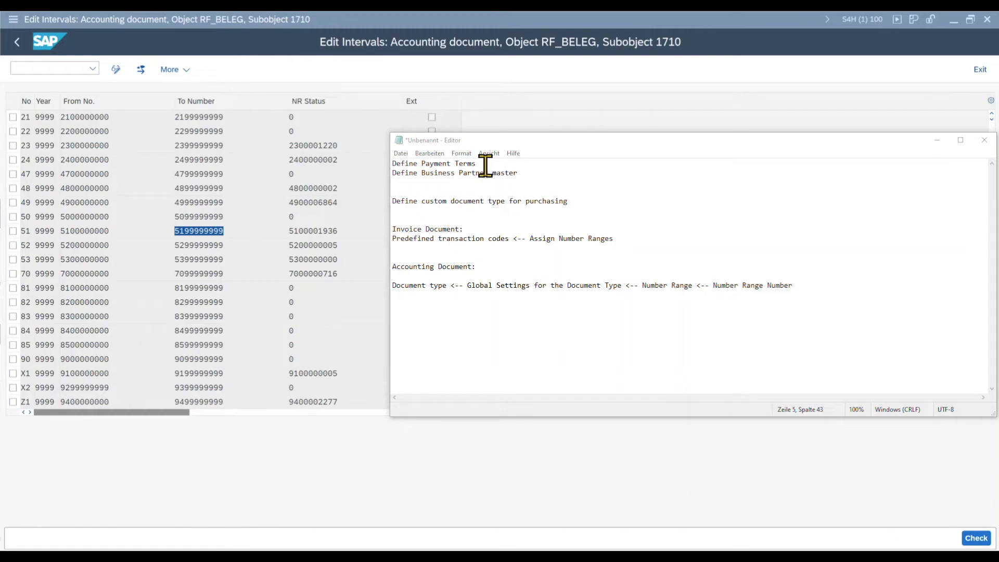
Step: Review the notes on payment terms, business partner master, custom purchasing document type, invoice document and accounting document
drag(483, 165, 388, 163)
drag(526, 173, 386, 176)
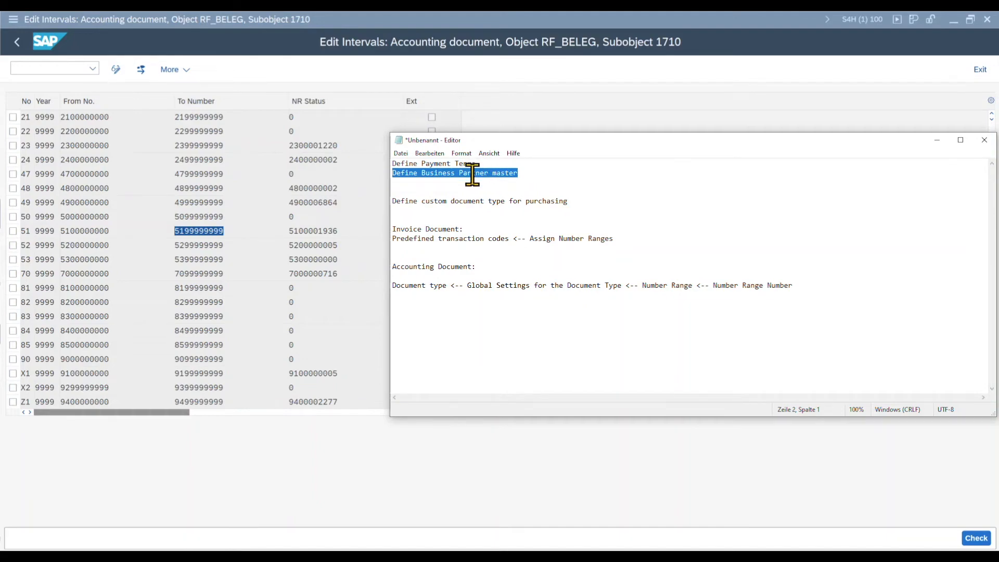
click(434, 203)
drag(397, 201, 577, 200)
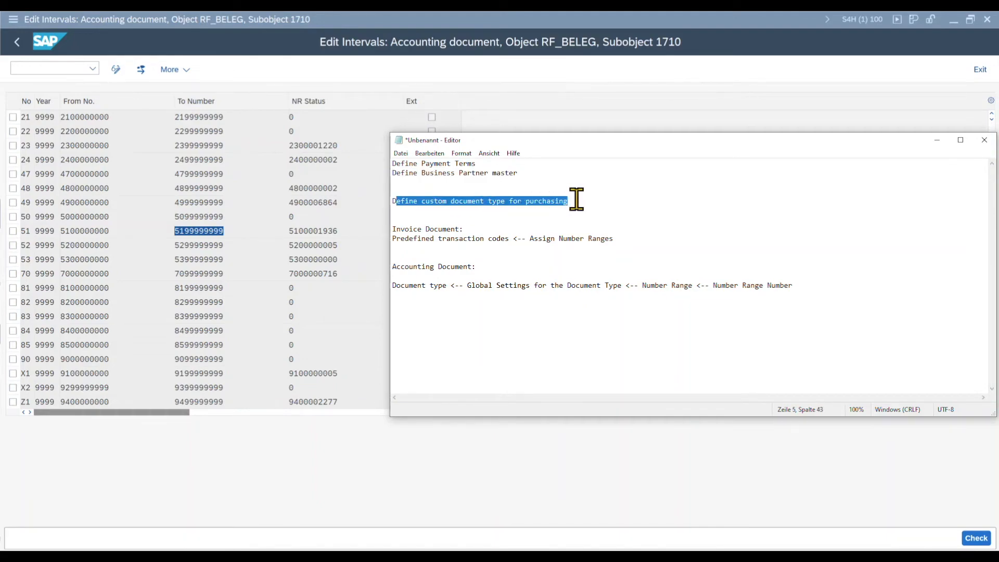
drag(464, 229, 385, 229)
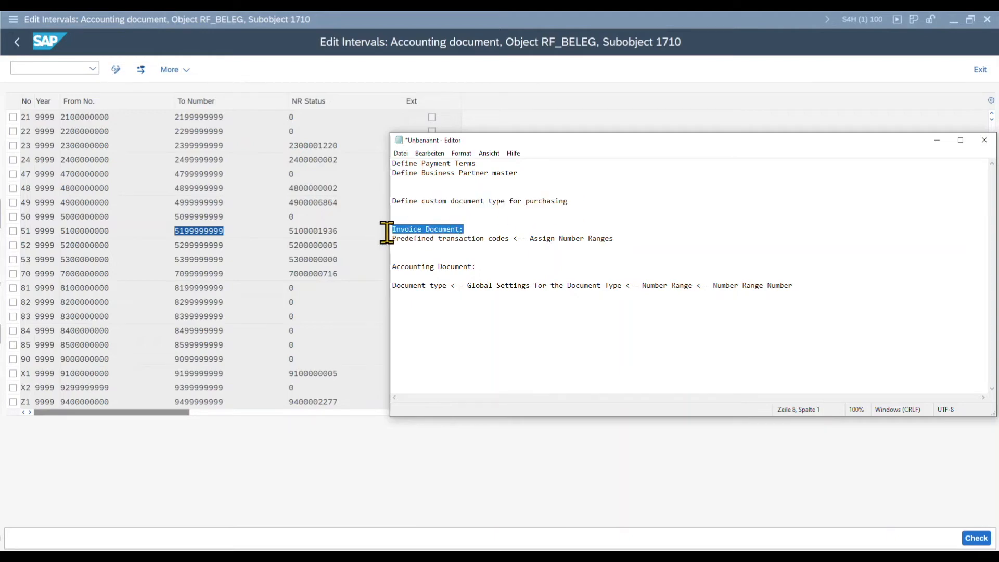
drag(475, 266, 386, 268)
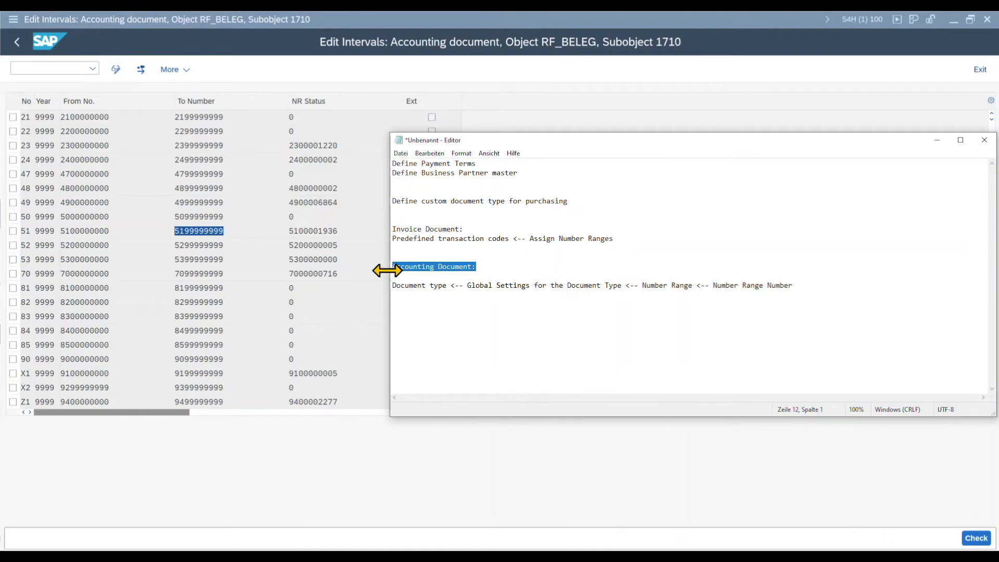
Step: Switch back to SAP, return to the IMG structure, collapse Incoming Invoice and expand Message Determination
key(alt+Tab)
click(20, 43)
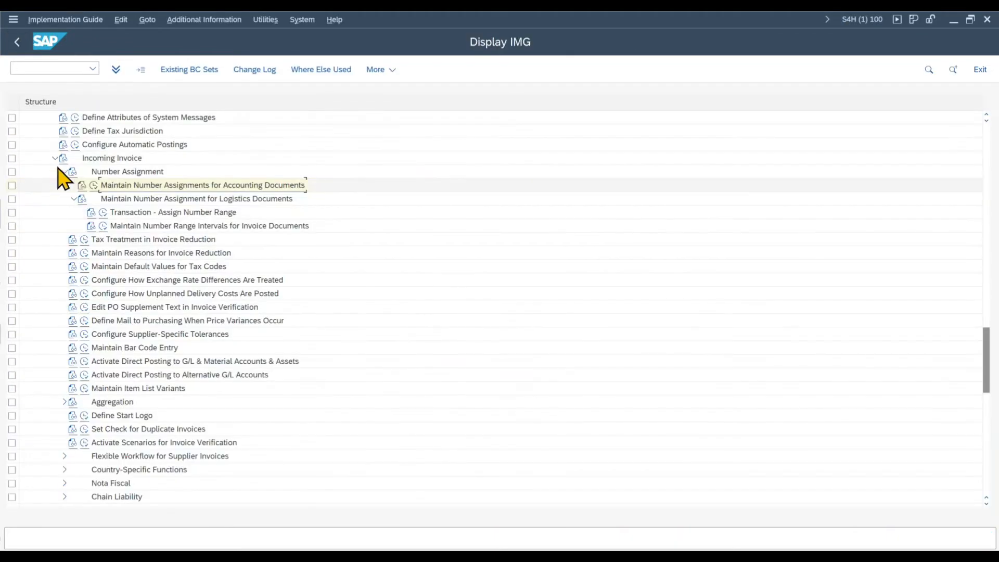
click(54, 158)
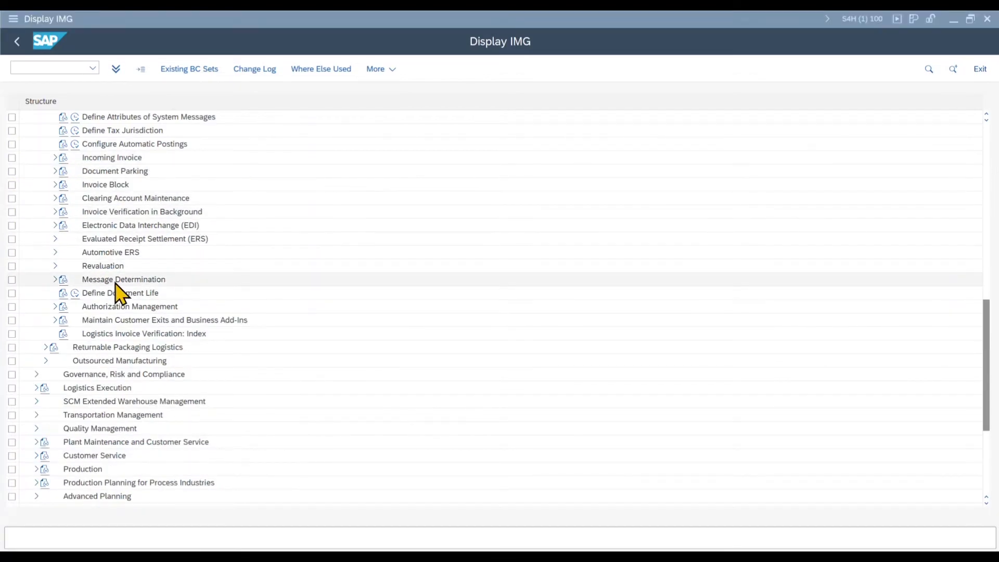
click(56, 280)
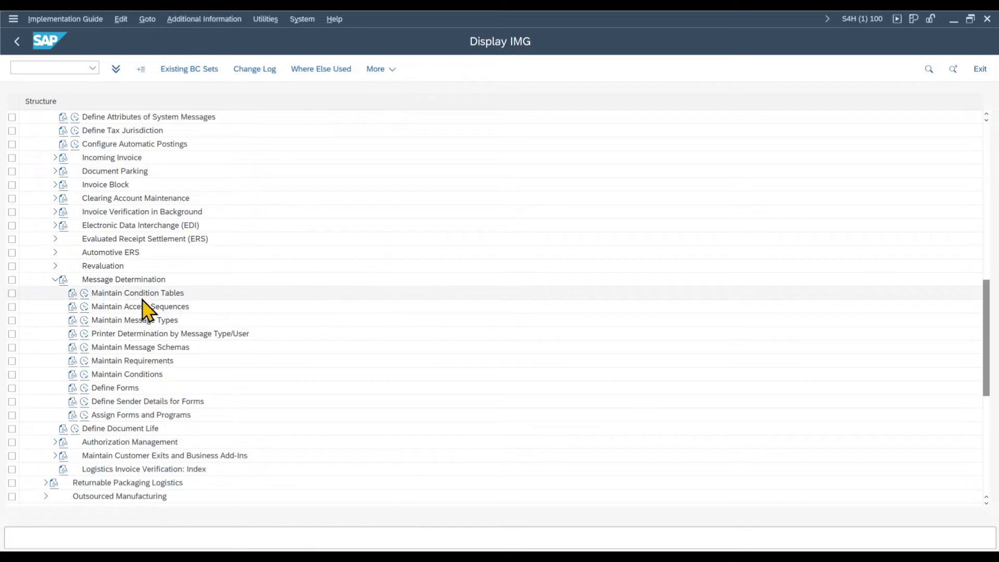
Step: Open the display activity for invoice verification condition tables, list the available table numbers and return to the IMG
click(86, 295)
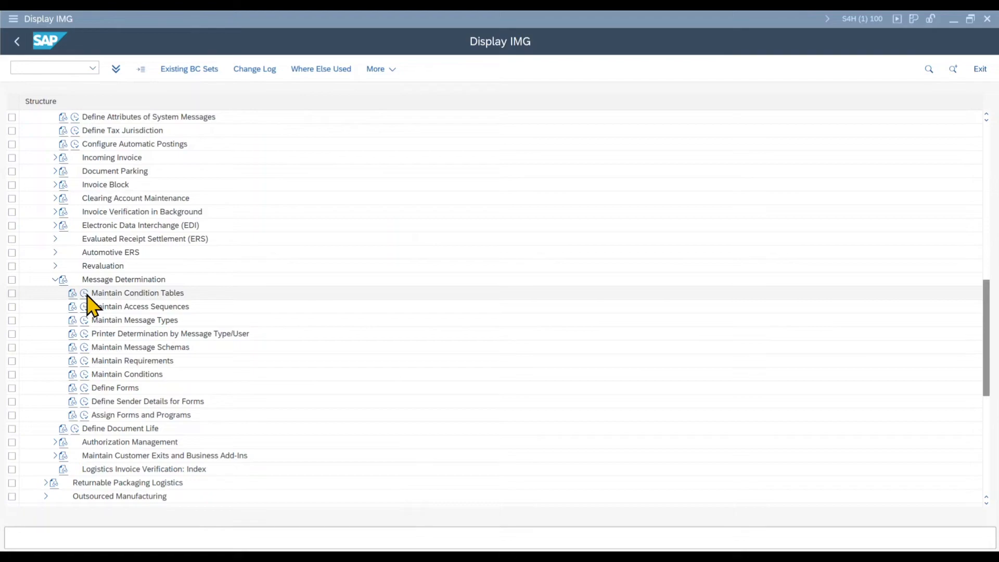
click(91, 199)
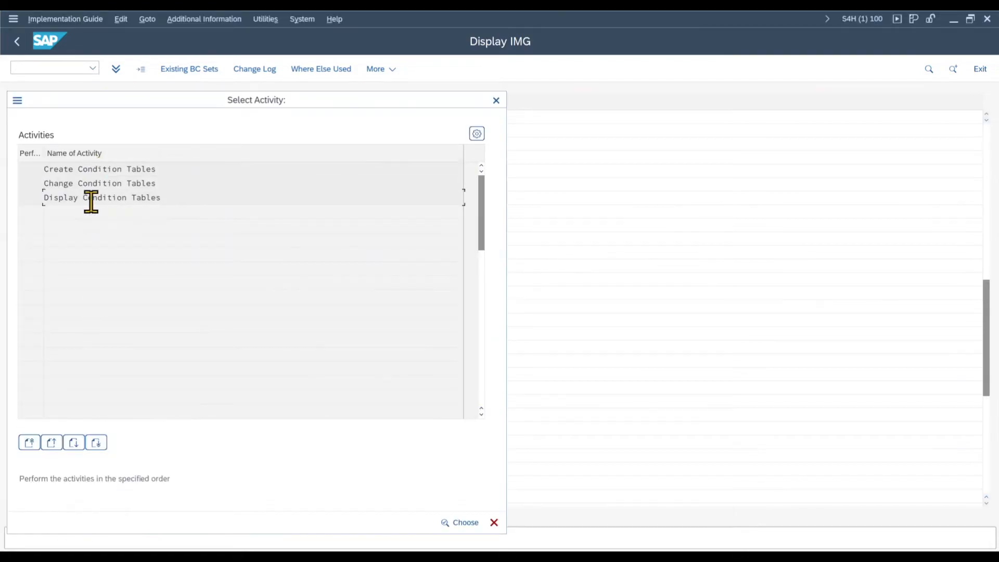
double_click(91, 199)
key(F4)
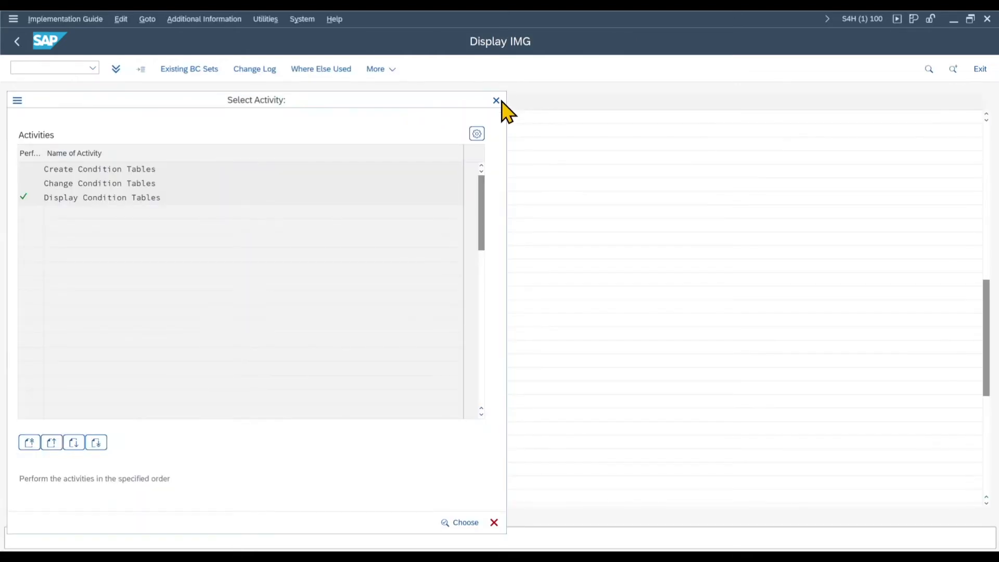
click(498, 100)
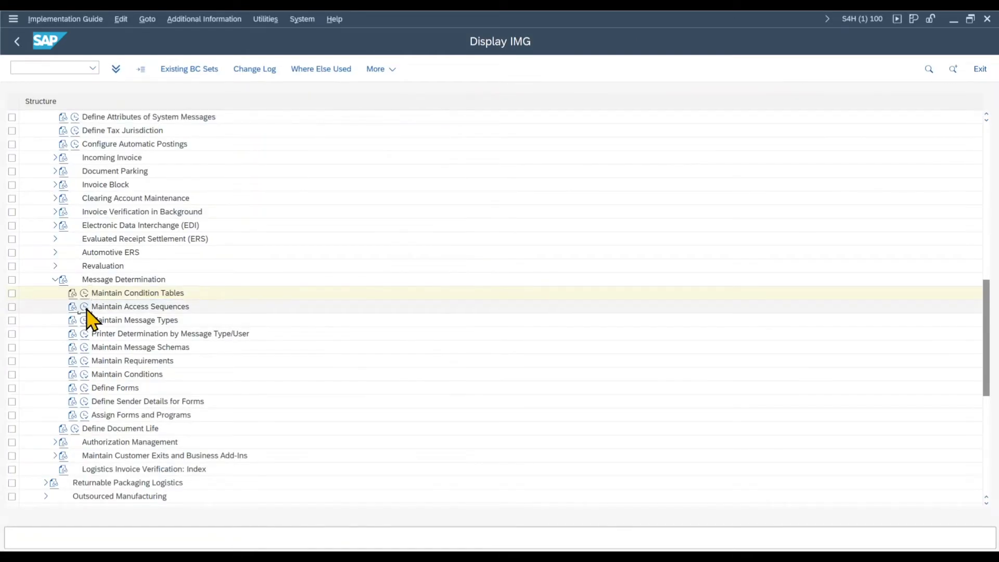
Step: Open the access sequences and display the accesses of sequence 0002, widening the table number column
click(85, 307)
key(Return)
drag(191, 156, 210, 159)
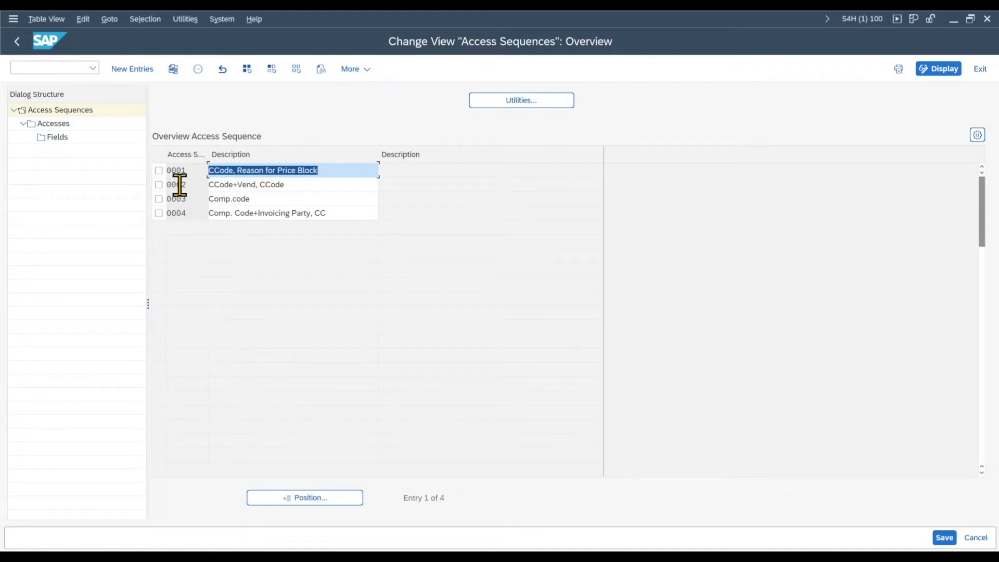
click(159, 186)
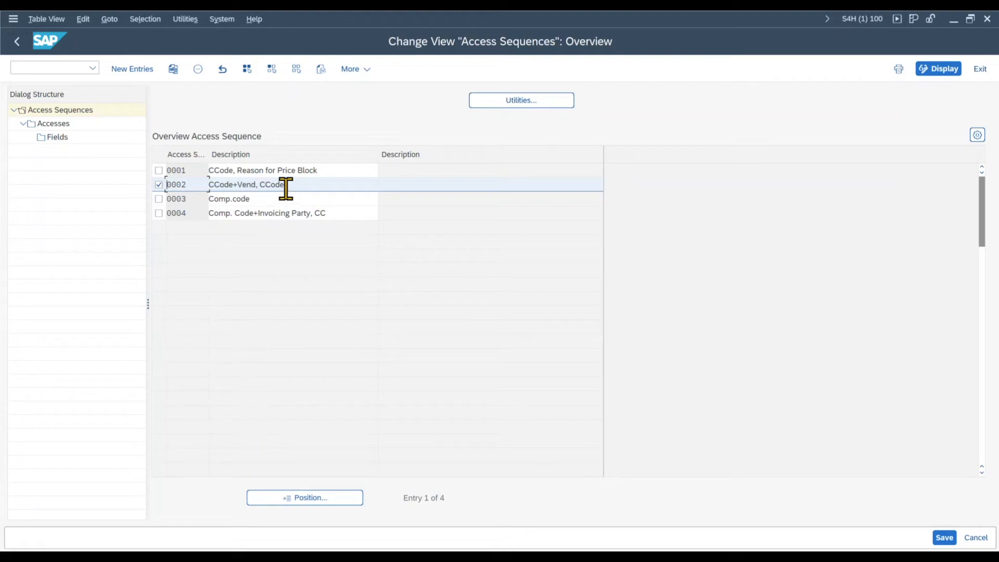
double_click(58, 125)
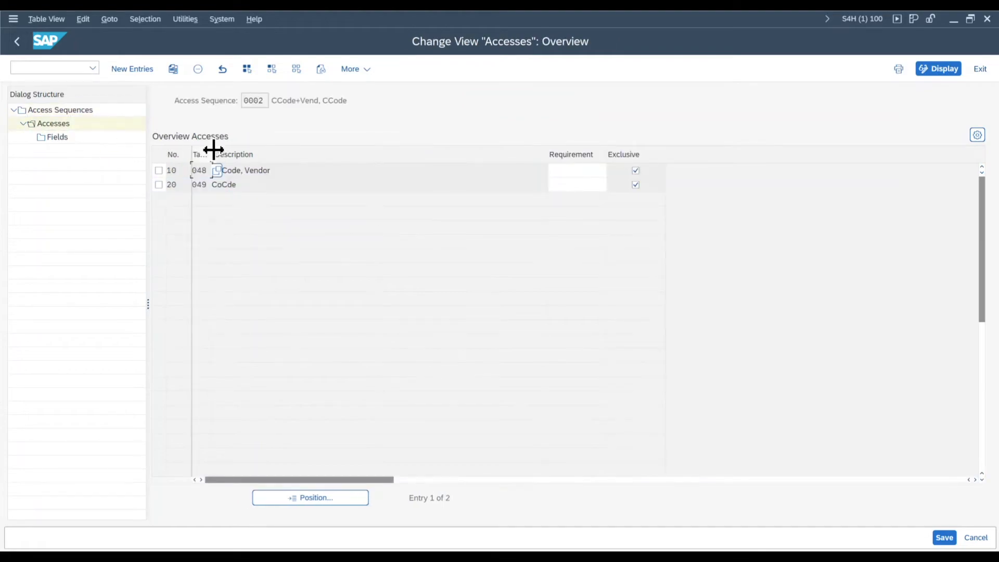
drag(212, 149, 261, 172)
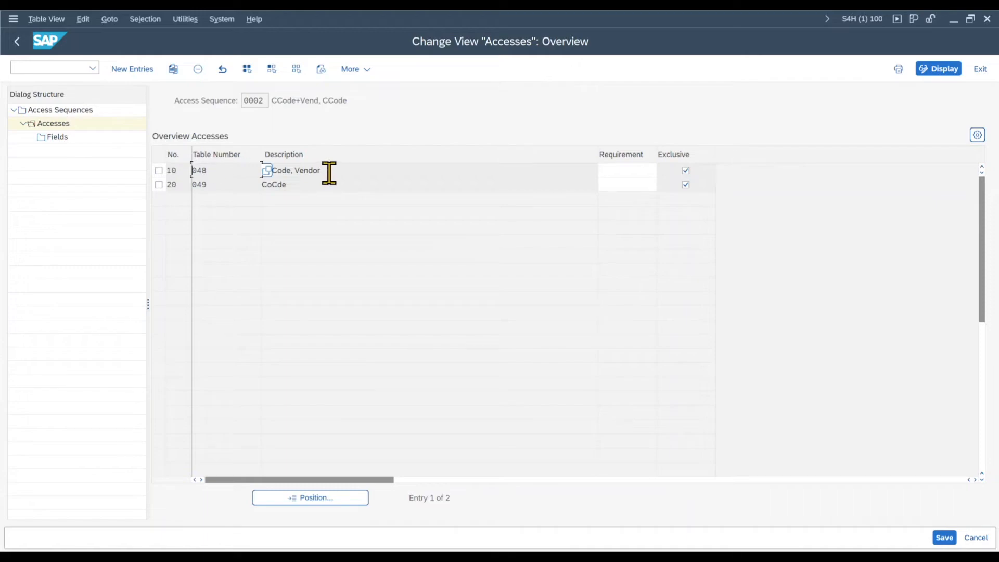
Step: Examine the condition table descriptions and their order in the accesses of sequence 0002
drag(330, 170, 252, 171)
click(352, 172)
drag(335, 169, 245, 184)
click(344, 169)
drag(341, 169, 259, 170)
click(278, 173)
drag(330, 171, 266, 173)
click(405, 167)
drag(375, 170, 248, 167)
click(326, 171)
drag(262, 170, 330, 172)
click(337, 170)
click(287, 184)
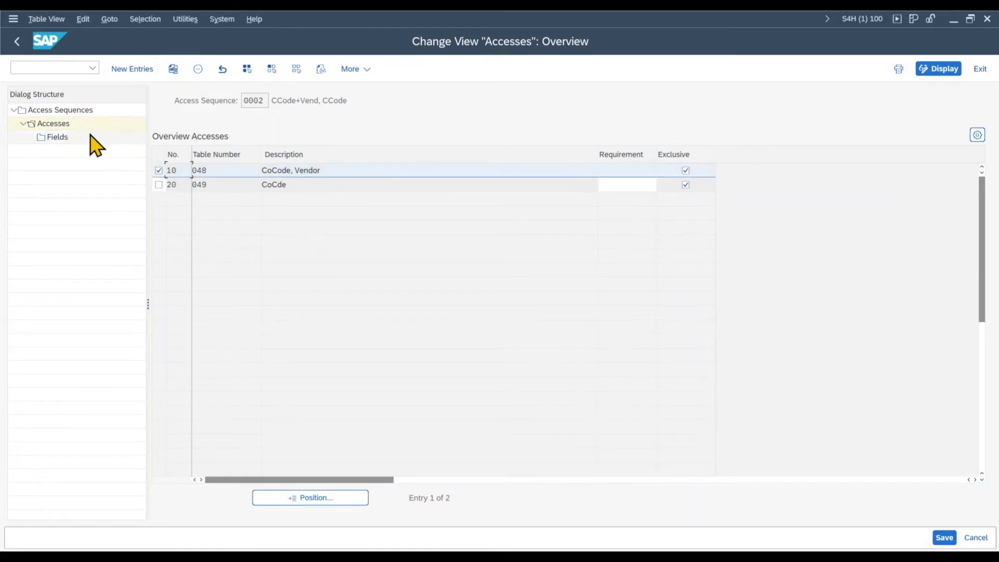
Step: Check the condition and document fields of access 10 in sequence 0002, then return to the IMG
double_click(58, 137)
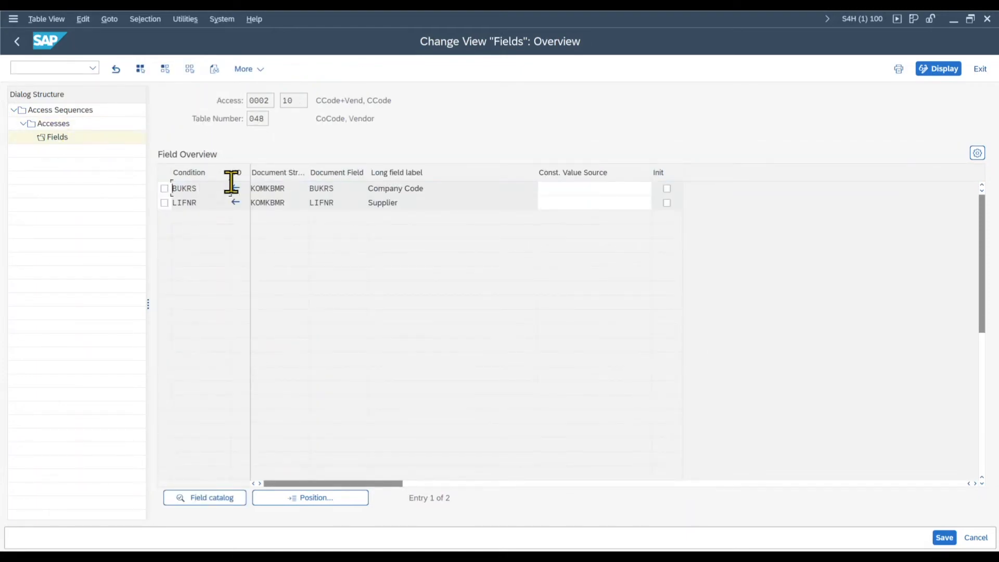
drag(339, 189, 308, 189)
drag(393, 101, 313, 102)
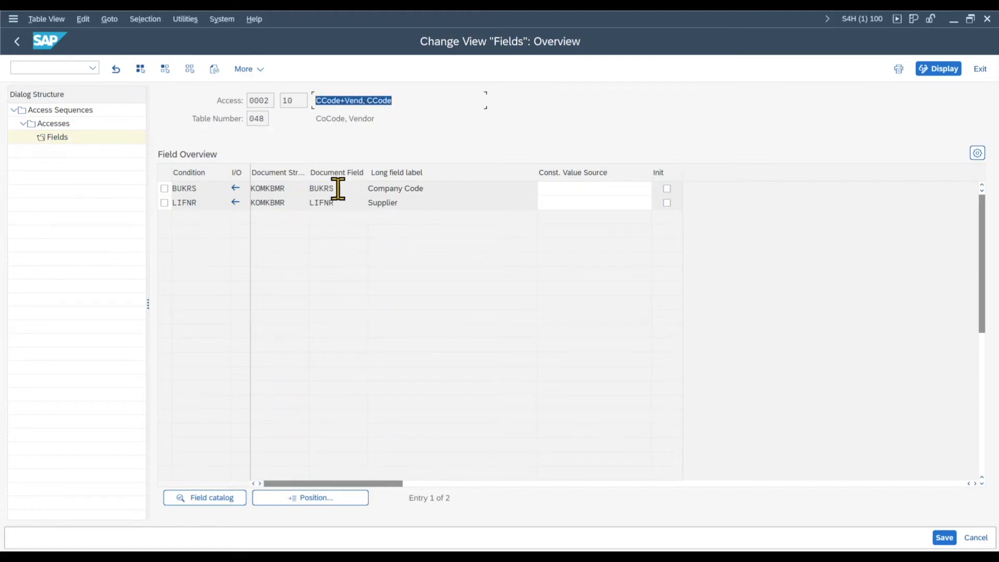
drag(338, 188, 306, 189)
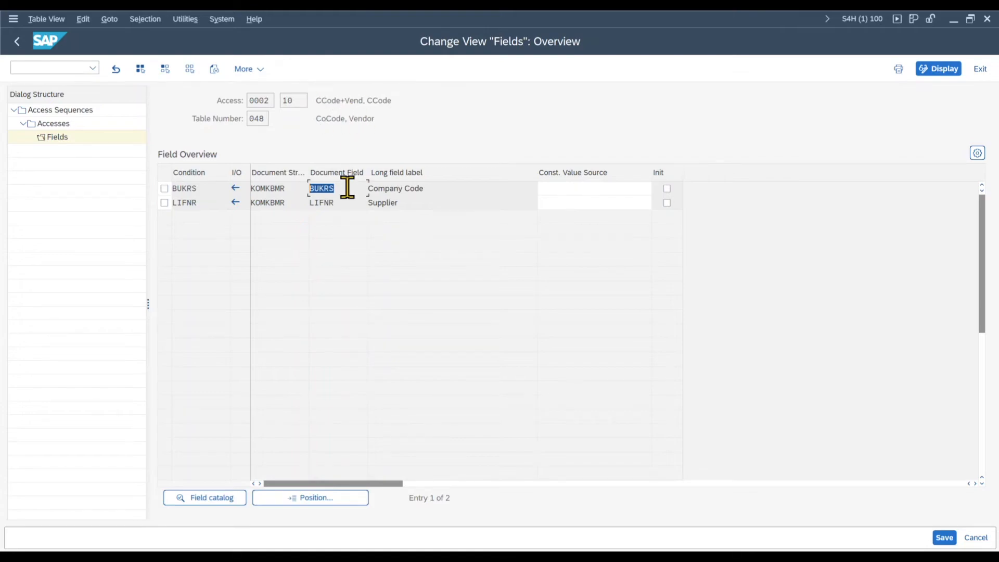
drag(426, 188, 359, 189)
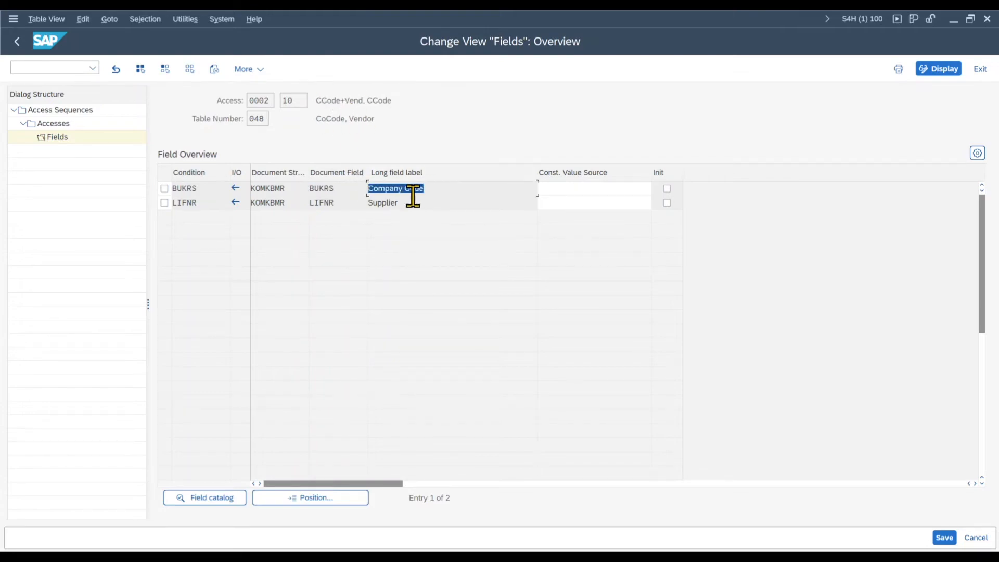
drag(420, 204, 356, 206)
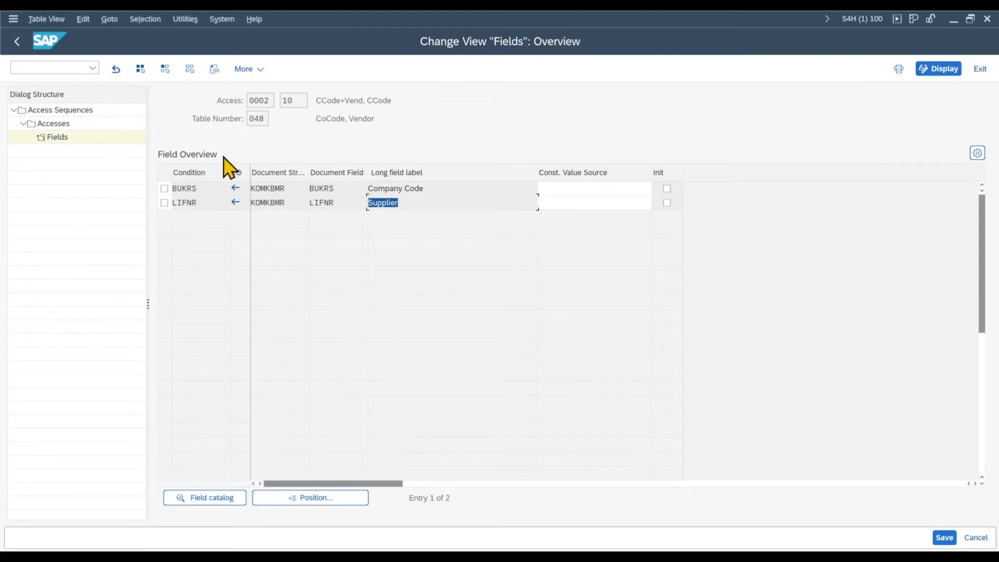
click(16, 44)
click(16, 44)
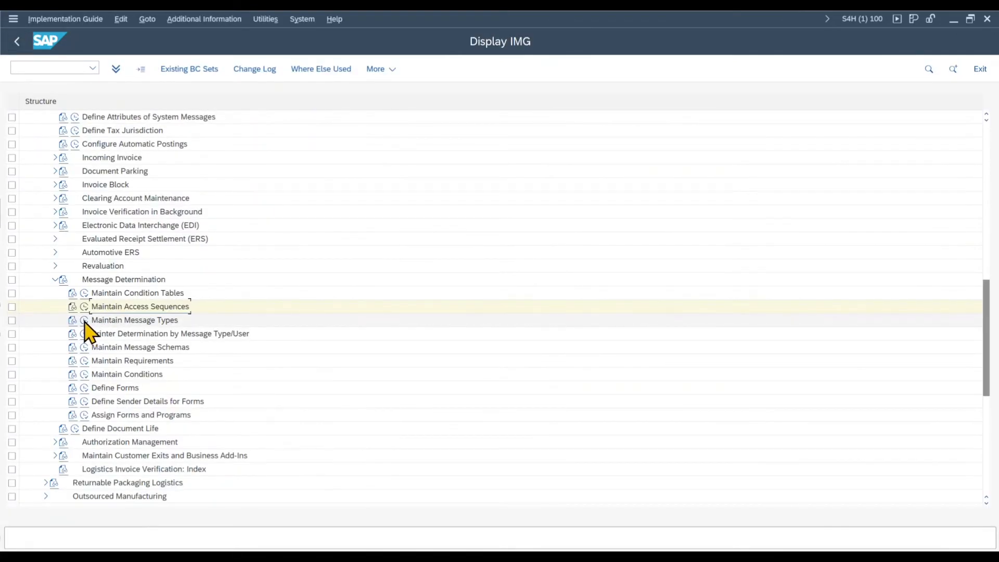
Step: Open the invoice verification output types under Maintain Message Types and switch the overview to change mode
click(84, 320)
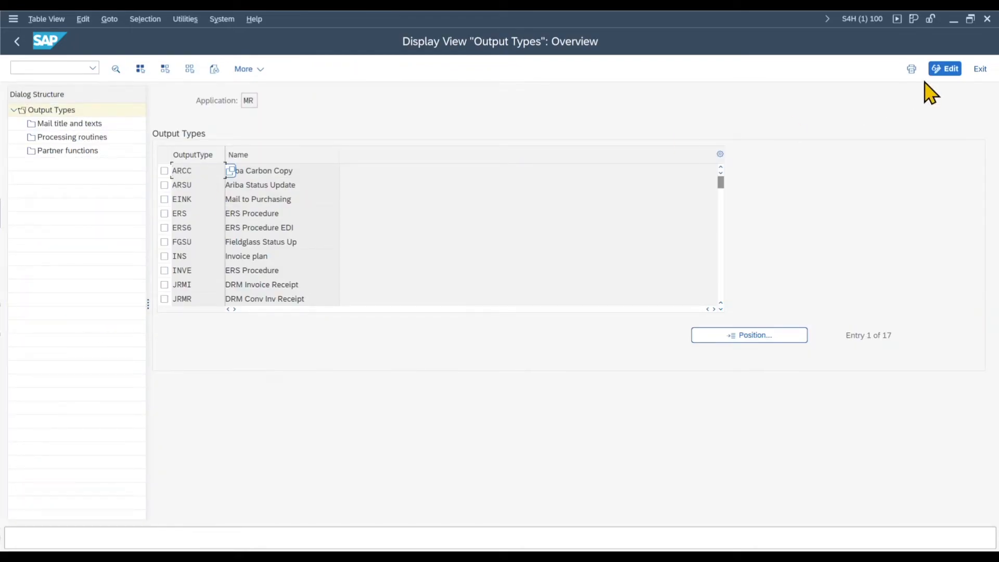
click(945, 69)
scroll(205, 227, down, 1)
scroll(407, 178, up, 1)
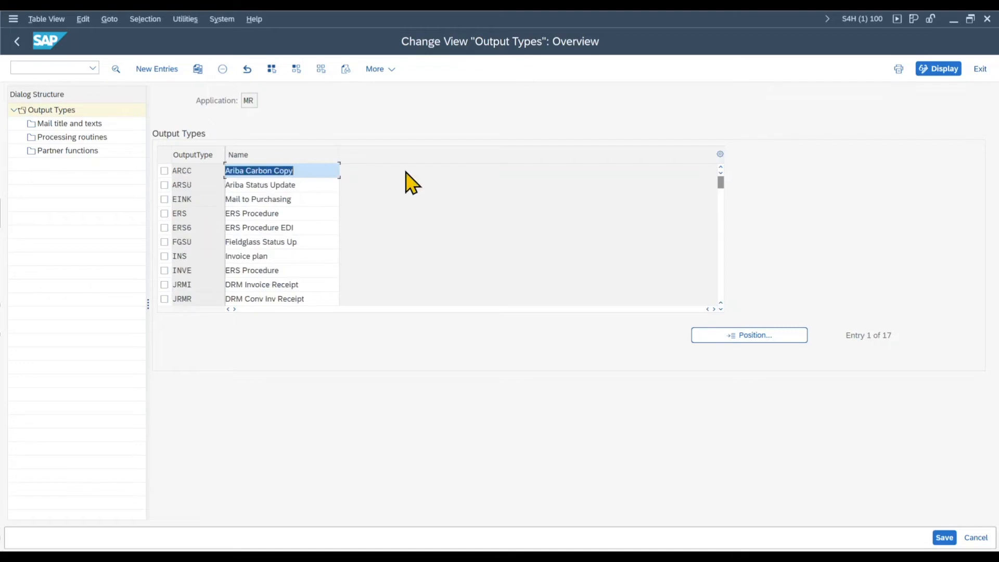
Step: Copy output type ERS as ZERS and name the copy "Own ERS Proc."
click(164, 213)
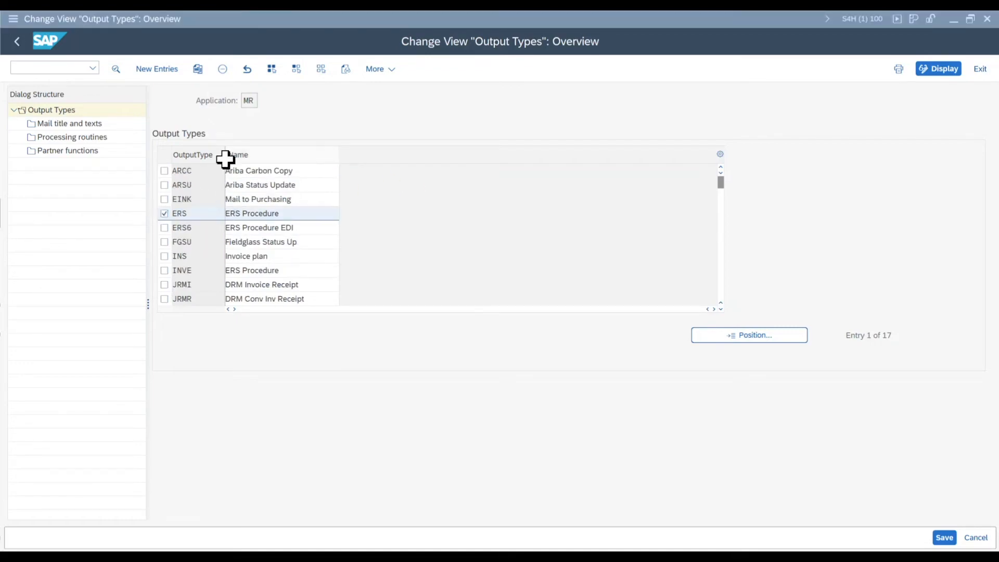
click(198, 69)
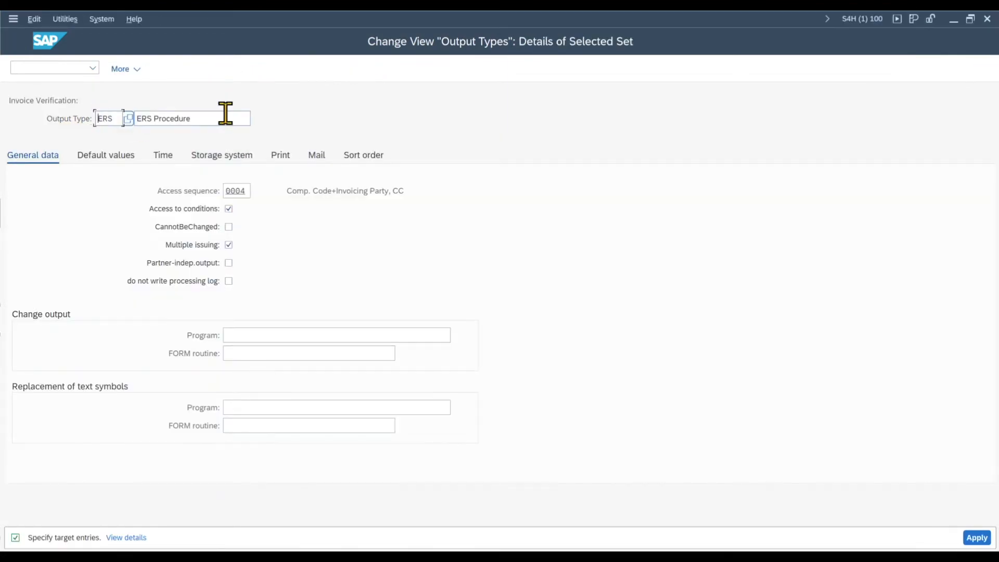
text(Z)
drag(221, 119, 133, 118)
text(Own)
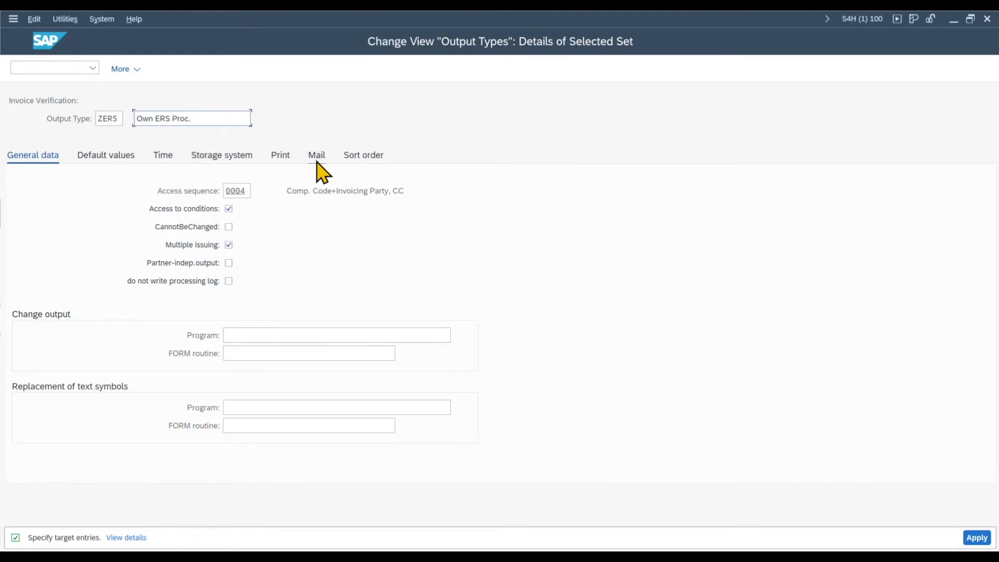
Step: Assign access sequence 0002 to output type ZERS and copy it with all dependent entries
click(246, 191)
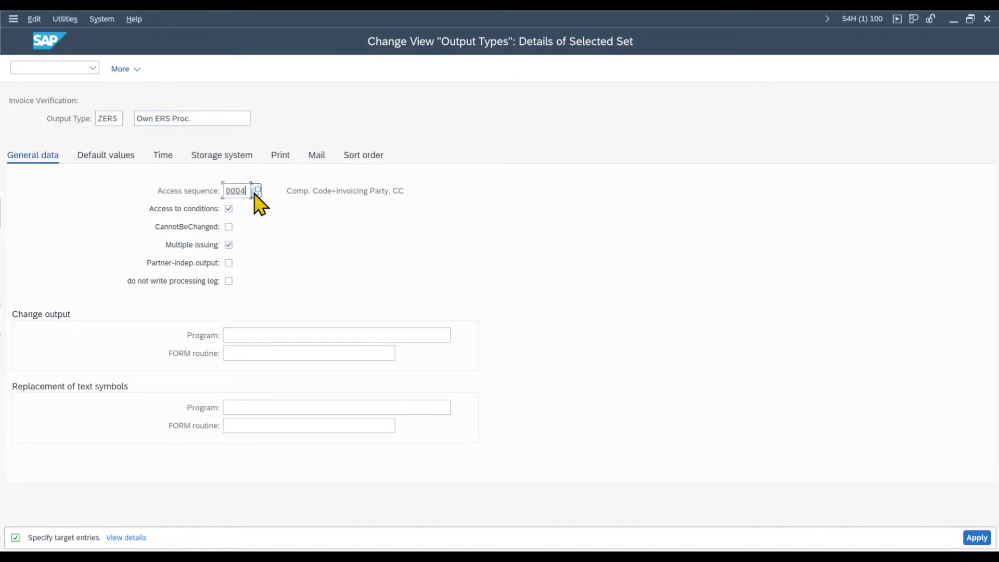
click(254, 191)
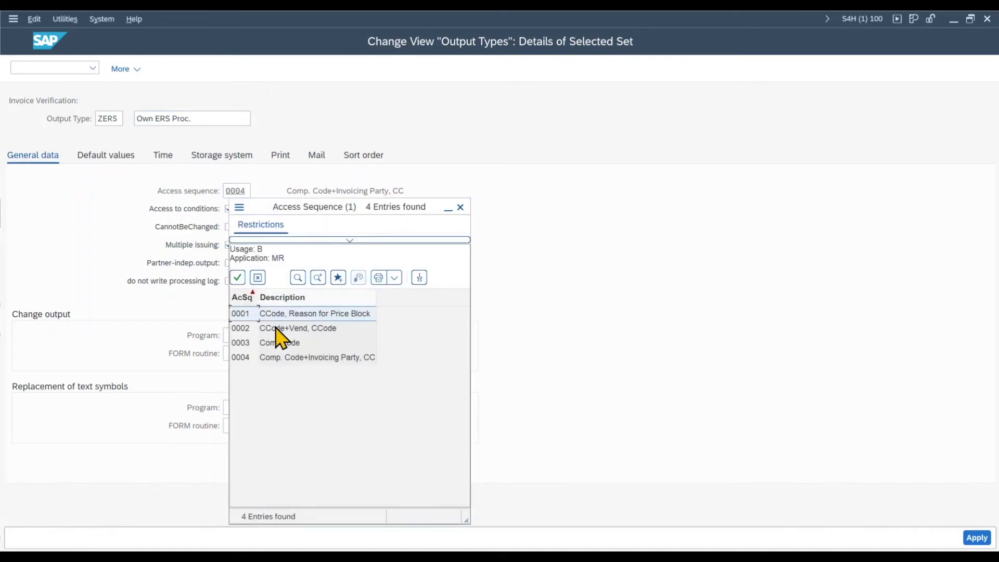
double_click(249, 328)
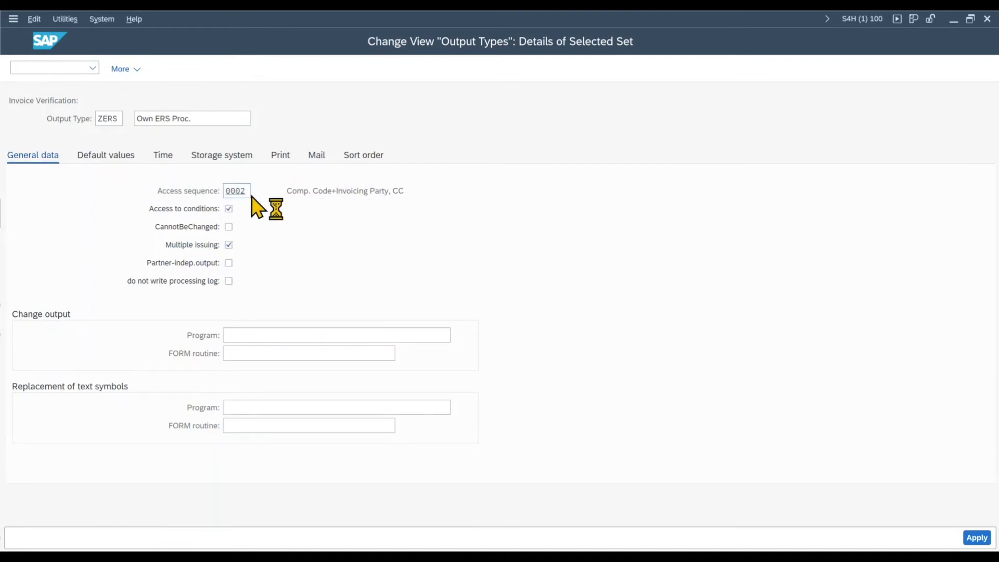
key(Return)
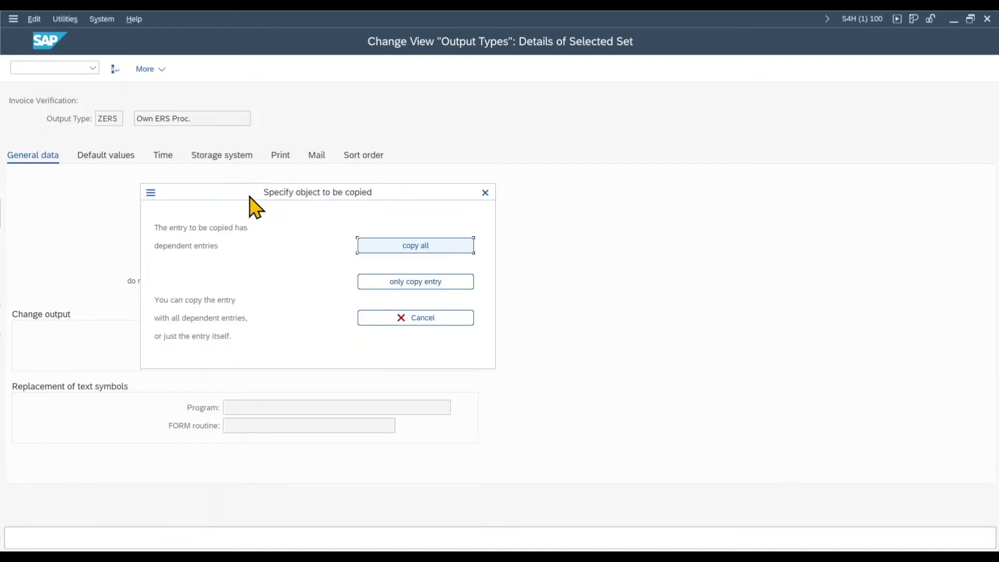
click(387, 247)
click(390, 472)
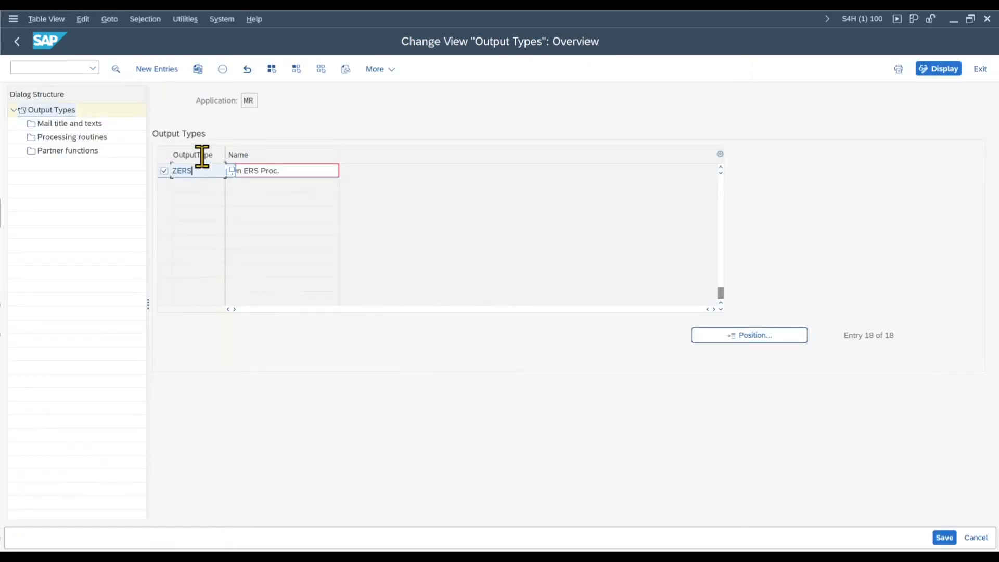
Step: In the details of output type ZERS, set the change output program to RM08NAST and its FORM routine to TEXT_SYMBOL_REPLACE
double_click(198, 170)
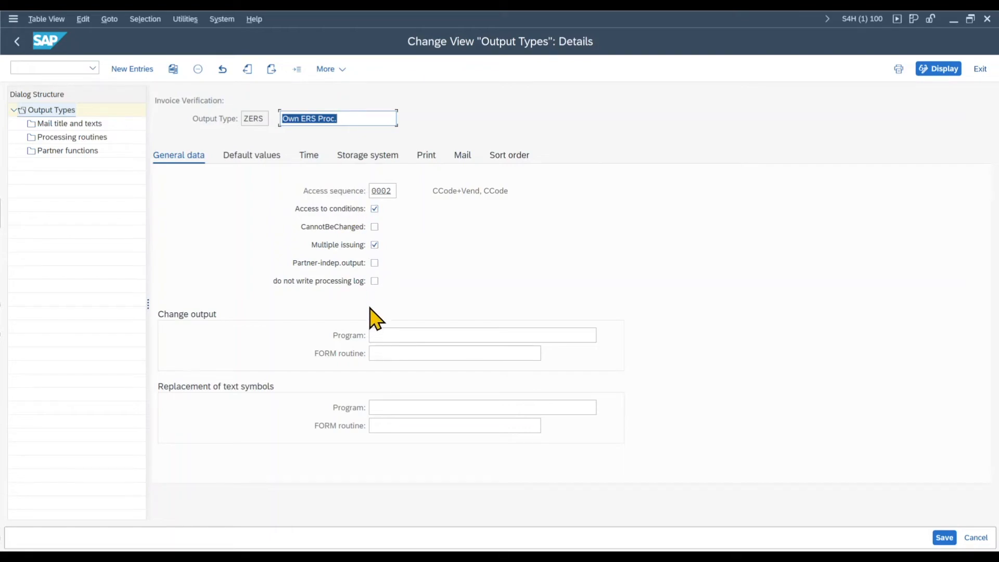
click(391, 337)
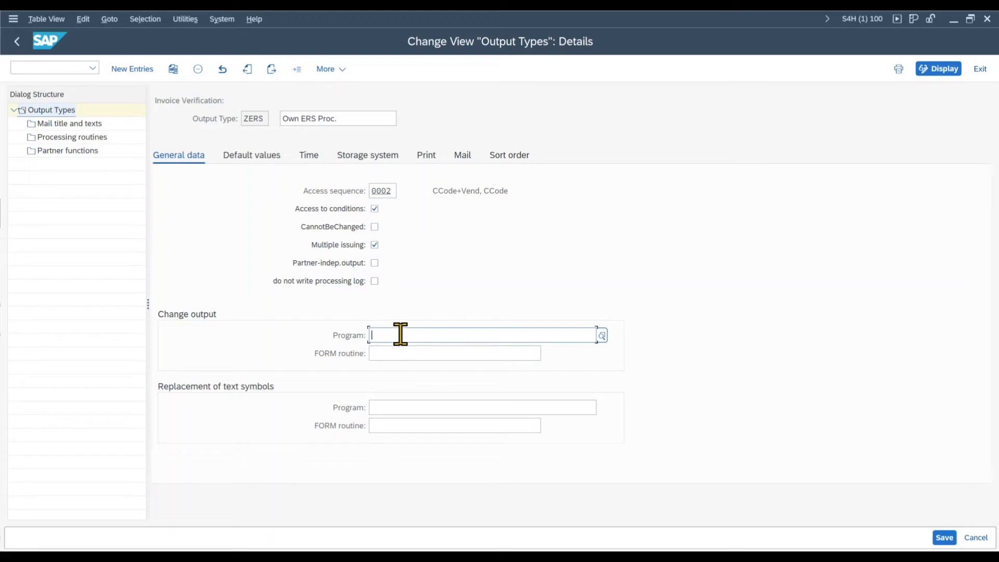
text(RM08NAST)
click(408, 358)
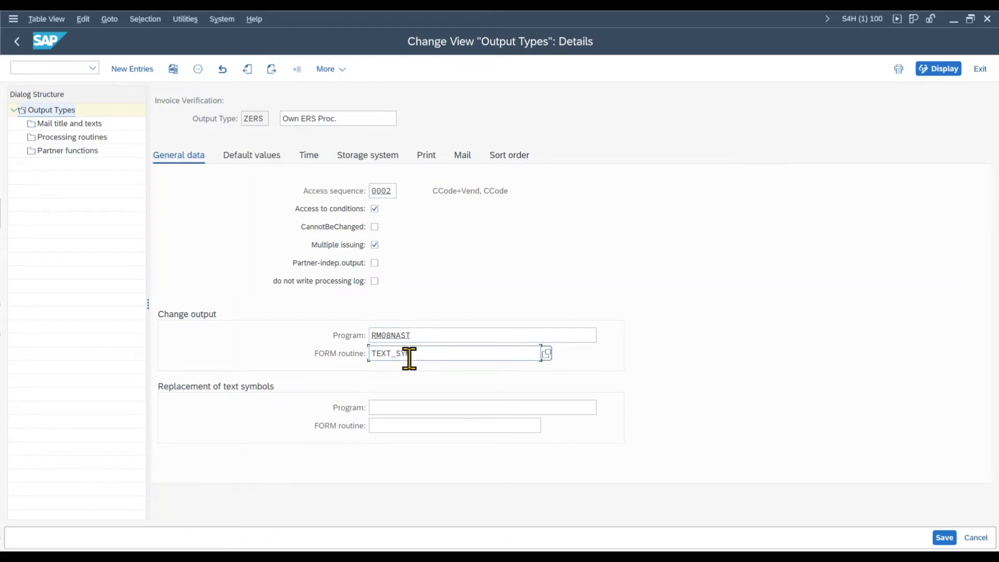
text(TEXT_SYMBOL_REPLACE)
key(Tab)
Step: For the replacement of text symbols in ZERS, enter program RM08NAST and FORM routine TEXT_SYMBOL_REPLACE
drag(439, 335, 345, 346)
click(391, 407)
text(RM08NAST)
click(402, 430)
text(TEXT_SYMBOL_REPLACE)
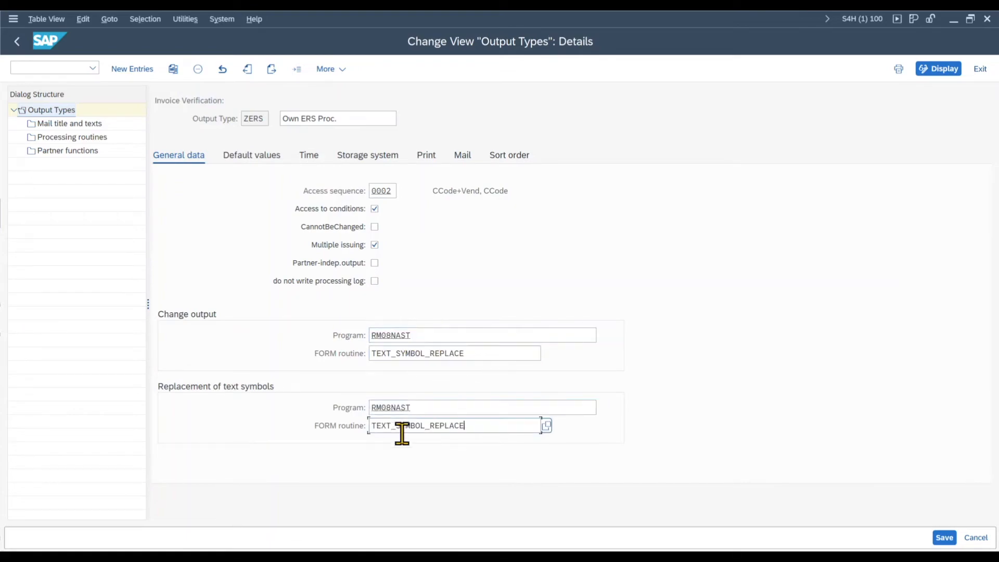
Step: Check the storage system settings of output type ZERS and add an English (EN) mail title "Generated Invoice"
click(370, 156)
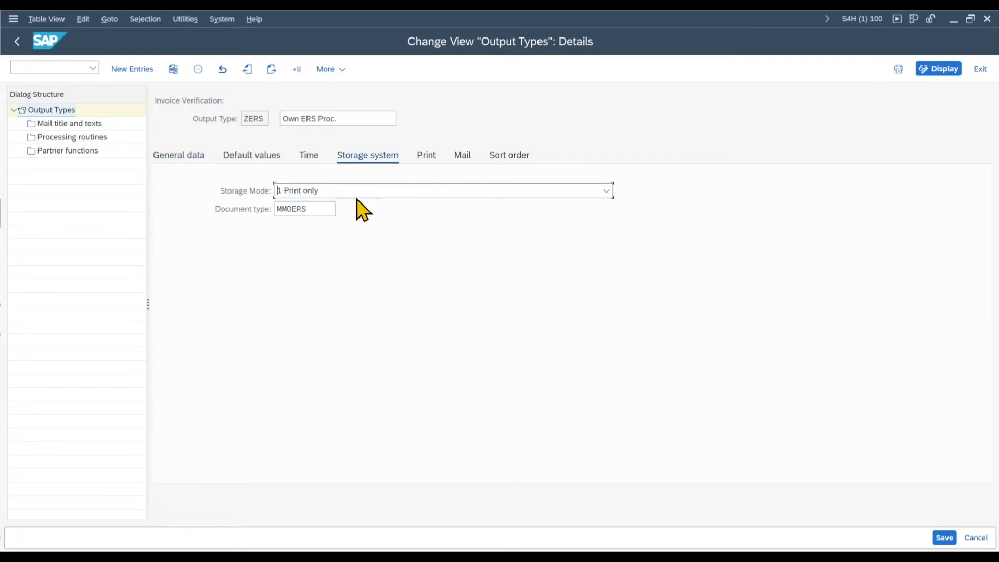
click(309, 209)
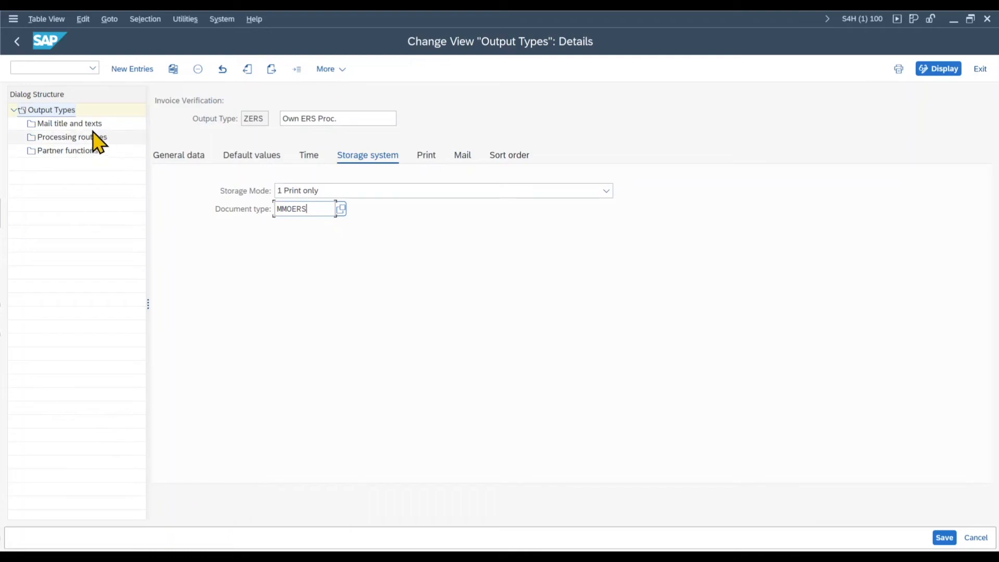
double_click(68, 125)
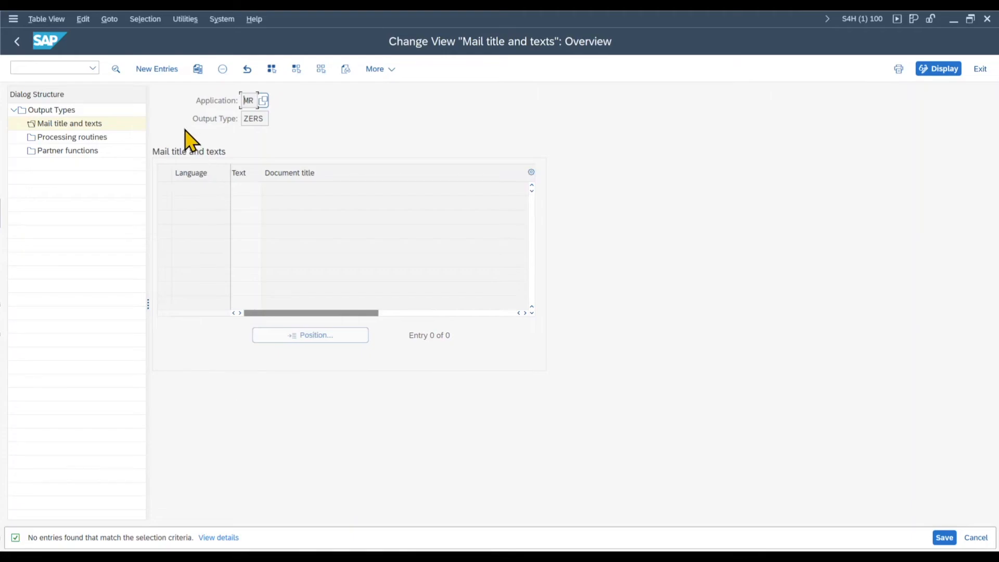
click(167, 71)
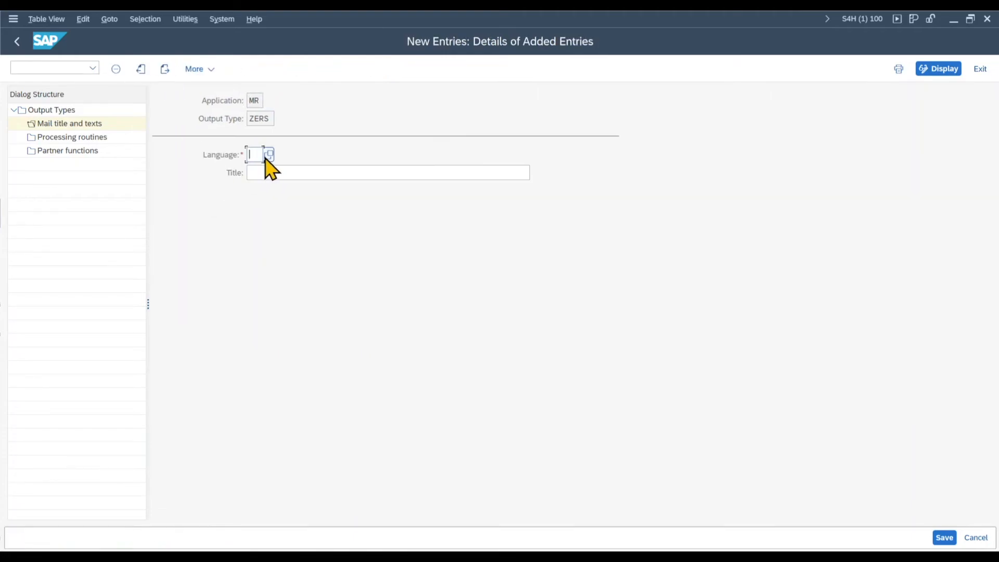
text(EN)
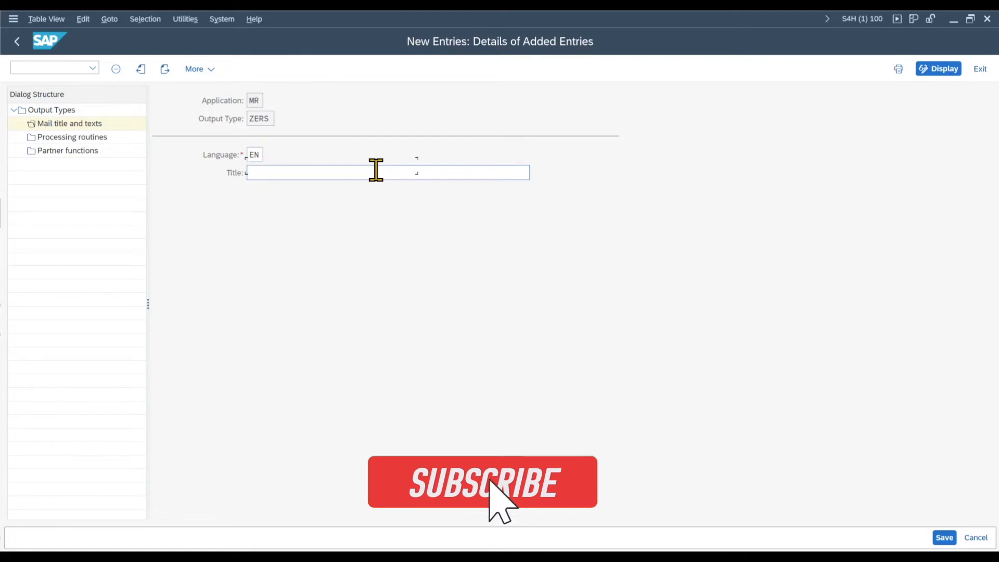
key(Tab)
text(Generated)
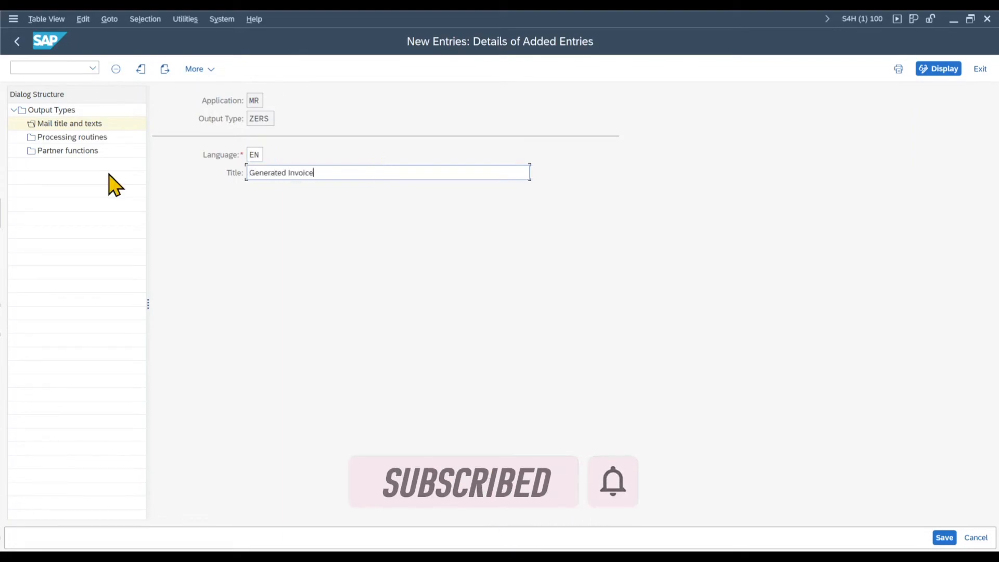
Step: Copy the Fax processing routine of output type ZERS to transmission medium 5 External send
double_click(61, 138)
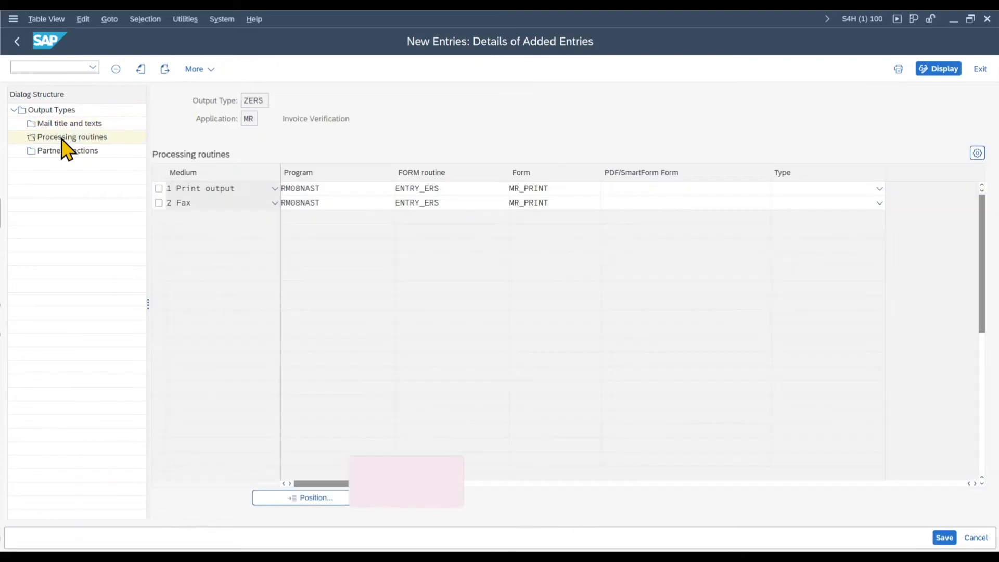
click(162, 203)
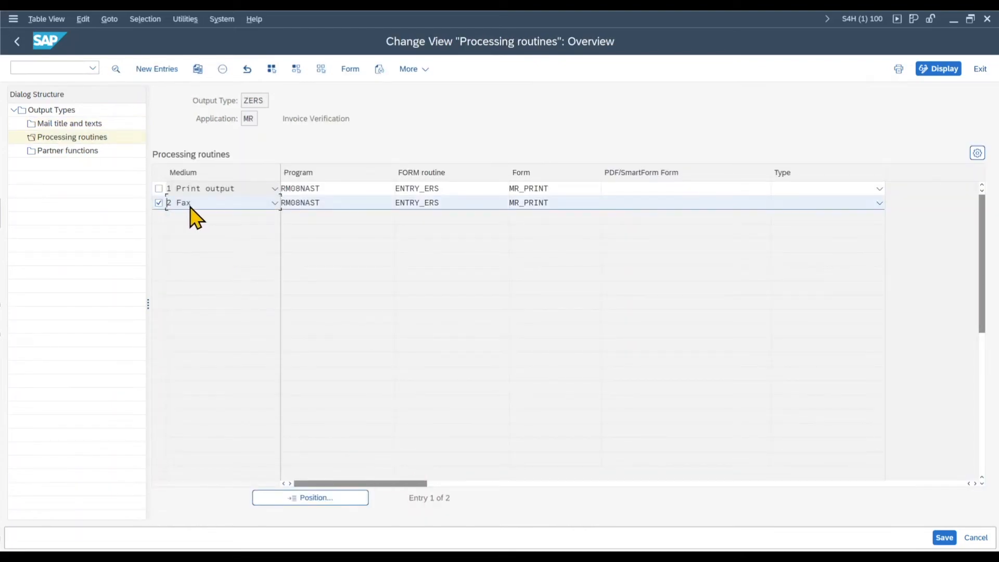
click(198, 70)
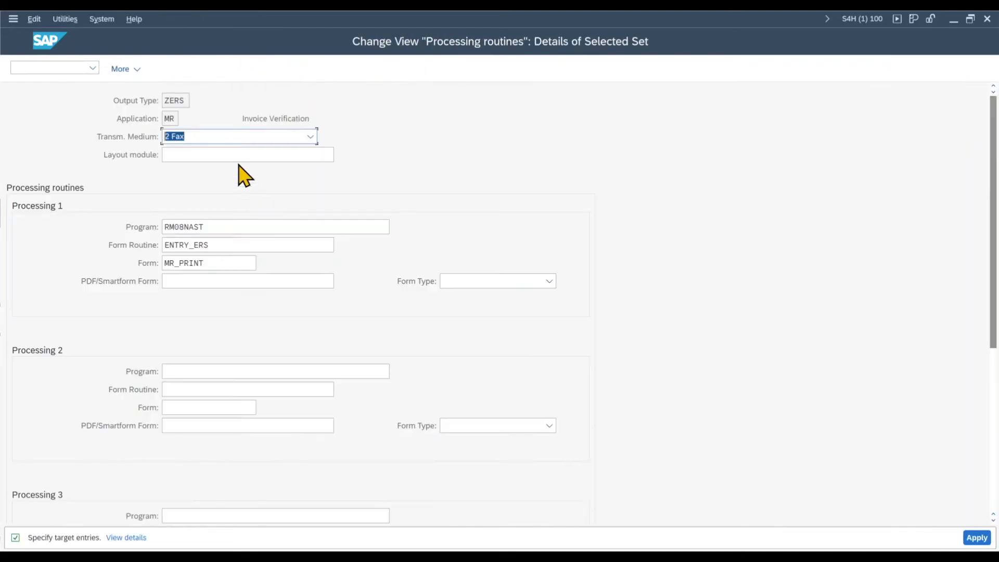
click(231, 139)
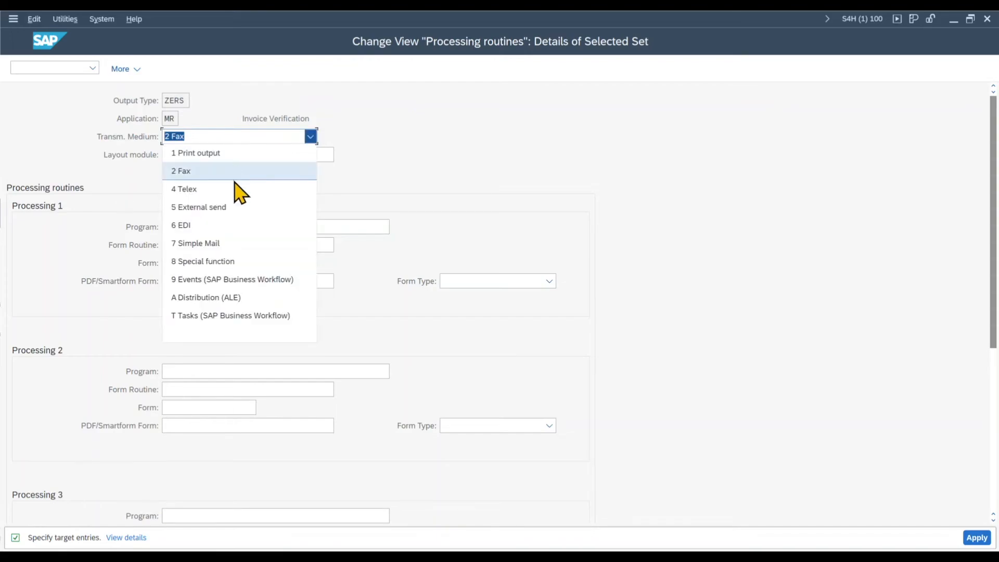
click(231, 208)
click(228, 156)
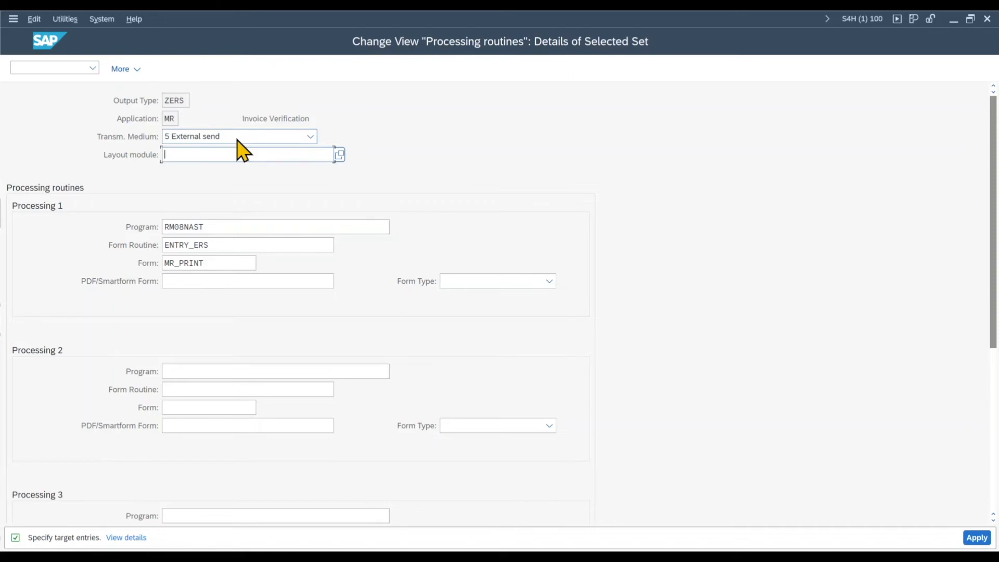
scroll(260, 356, down, 1)
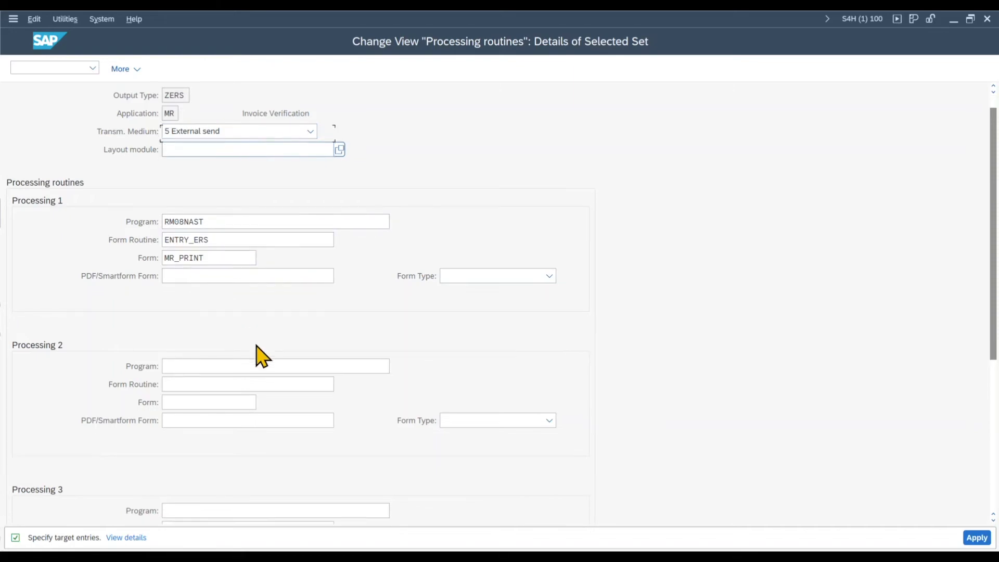
click(974, 539)
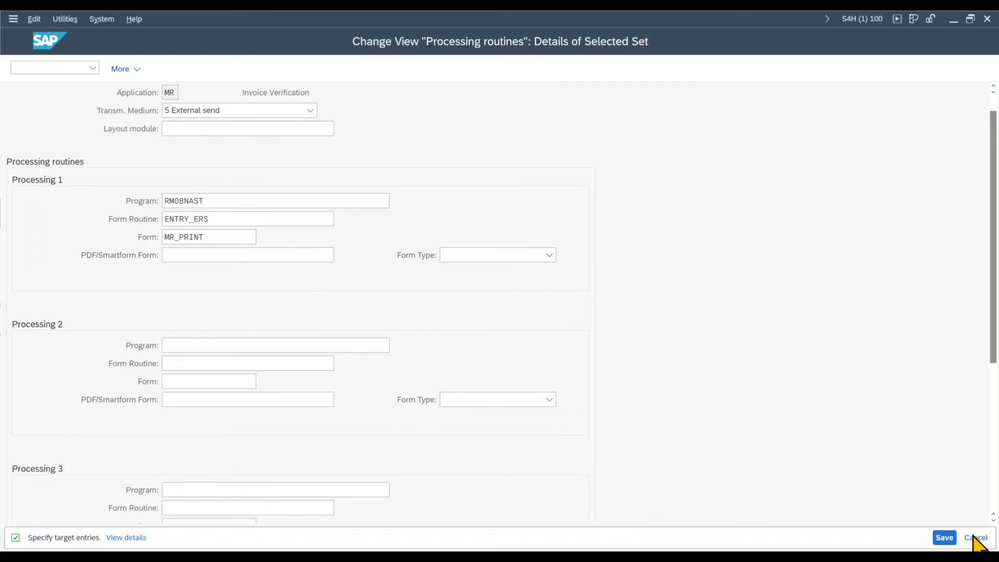
click(975, 537)
Step: Delete the Print output and Fax processing routines of output type ZERS
click(159, 202)
click(159, 188)
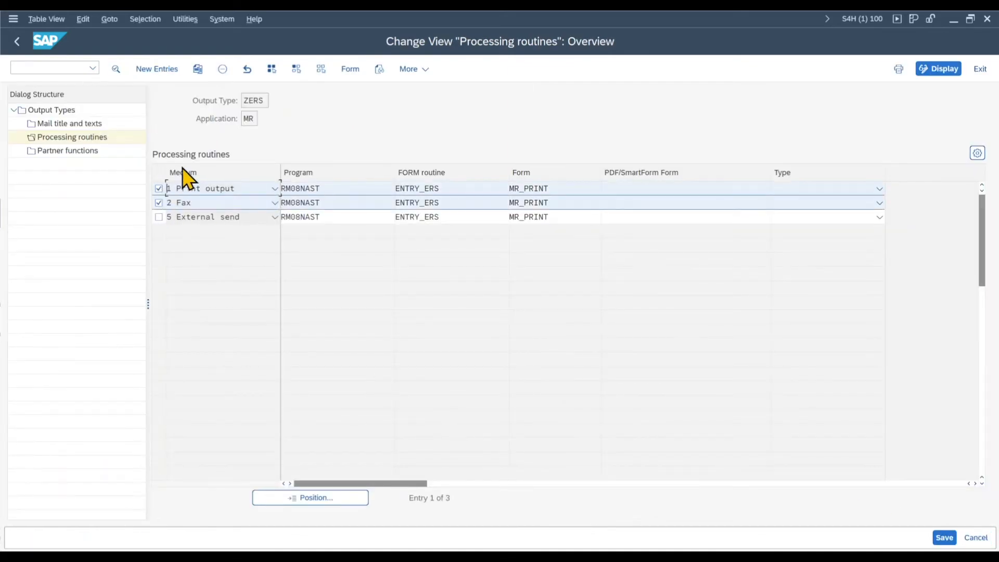
key(shift+F2)
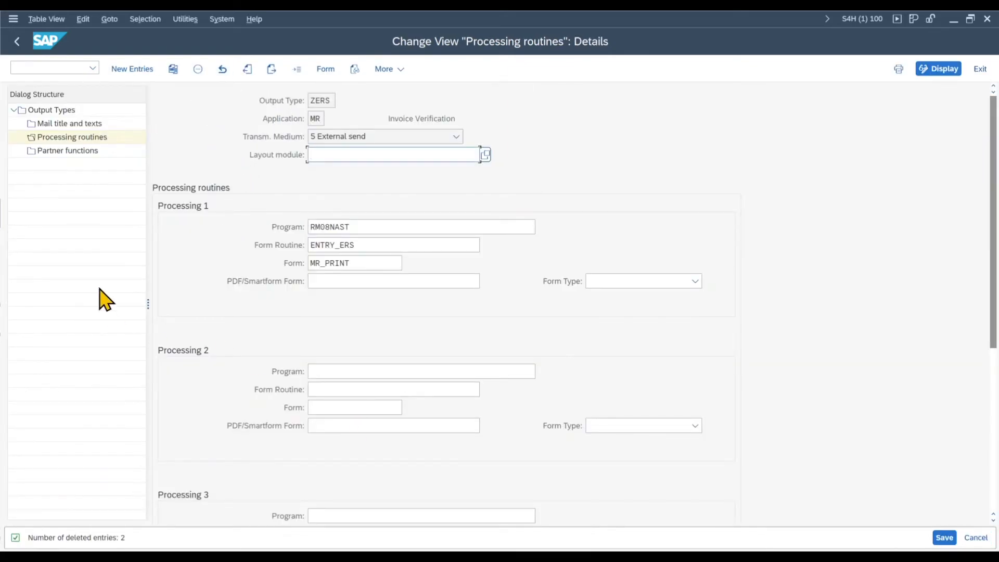
Step: In the partner functions of ZERS, copy the Print output entry for VN (Supplier) to medium 5 External send
click(76, 152)
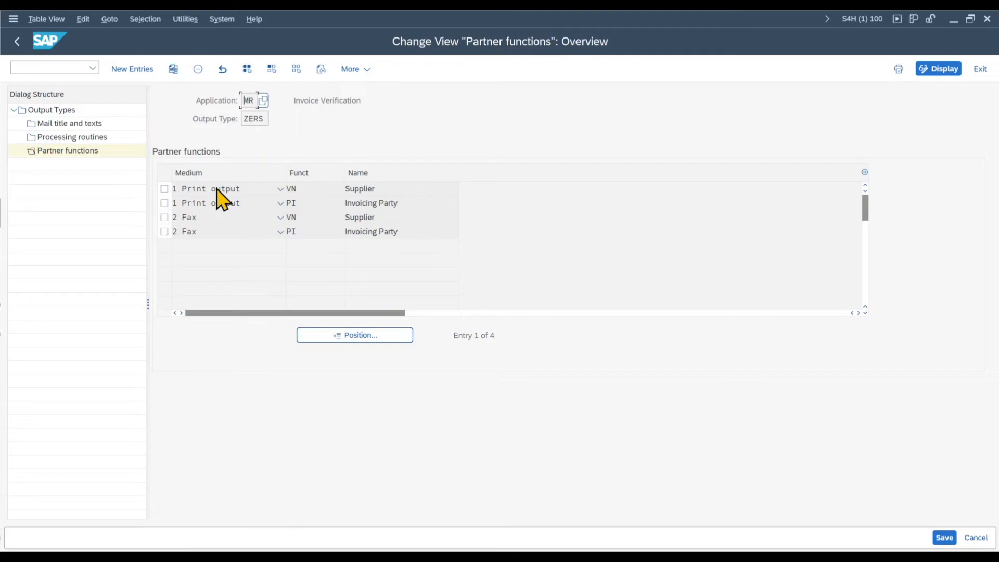
click(165, 188)
click(173, 68)
click(229, 189)
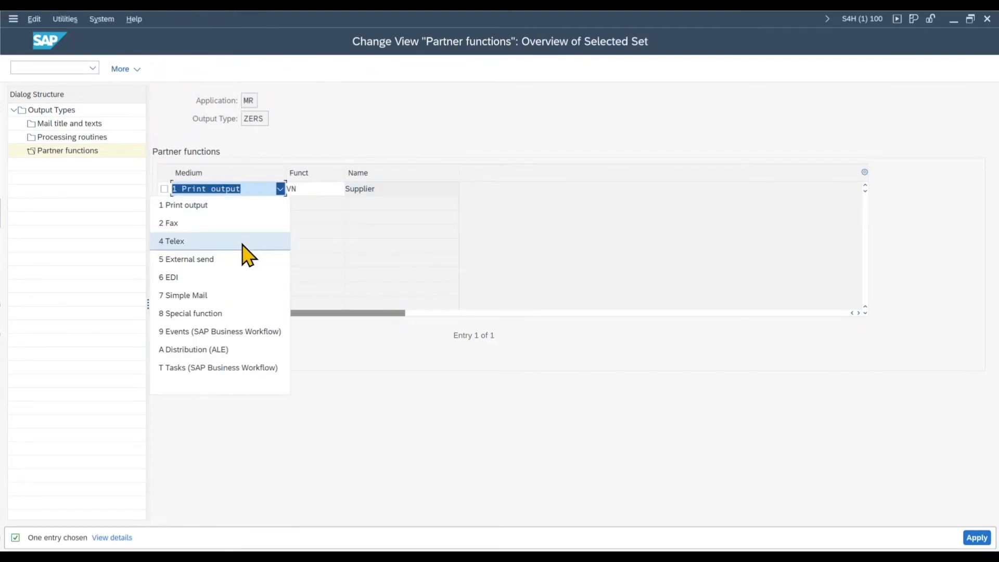
click(245, 256)
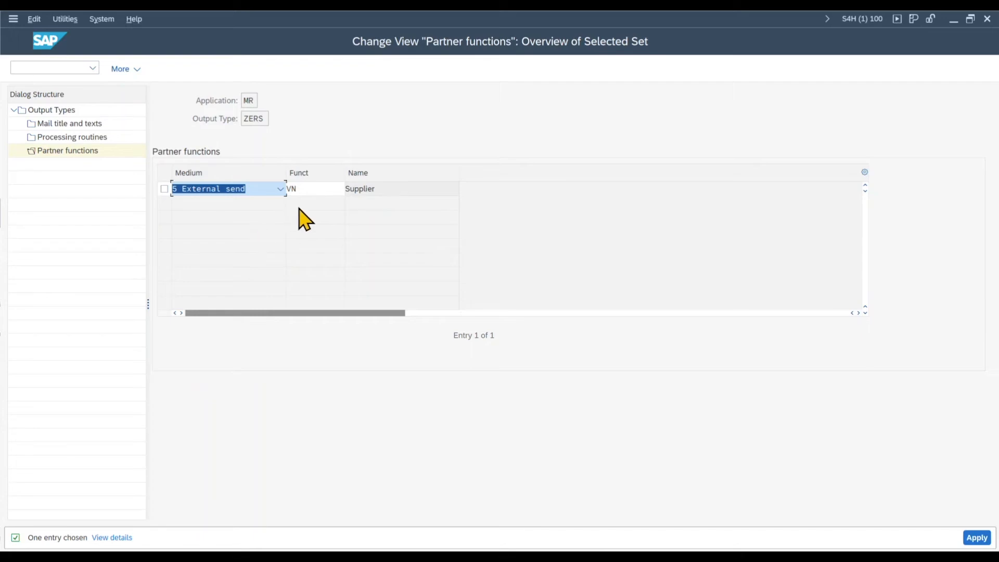
key(Return)
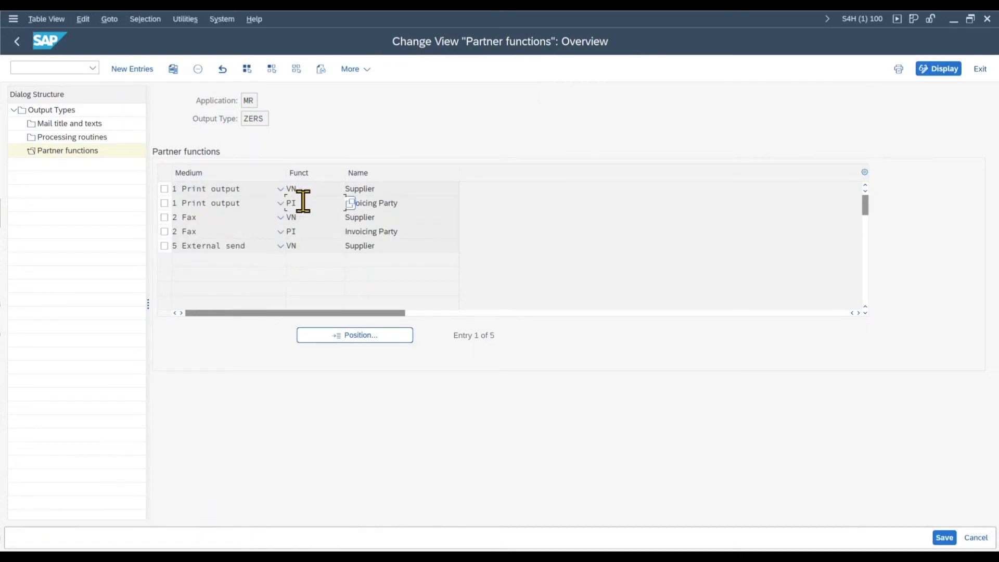
Step: Copy the Print output partner function entry for PI (Invoicing Party) to medium 5 External send
click(164, 202)
click(173, 68)
click(229, 189)
click(245, 259)
key(Return)
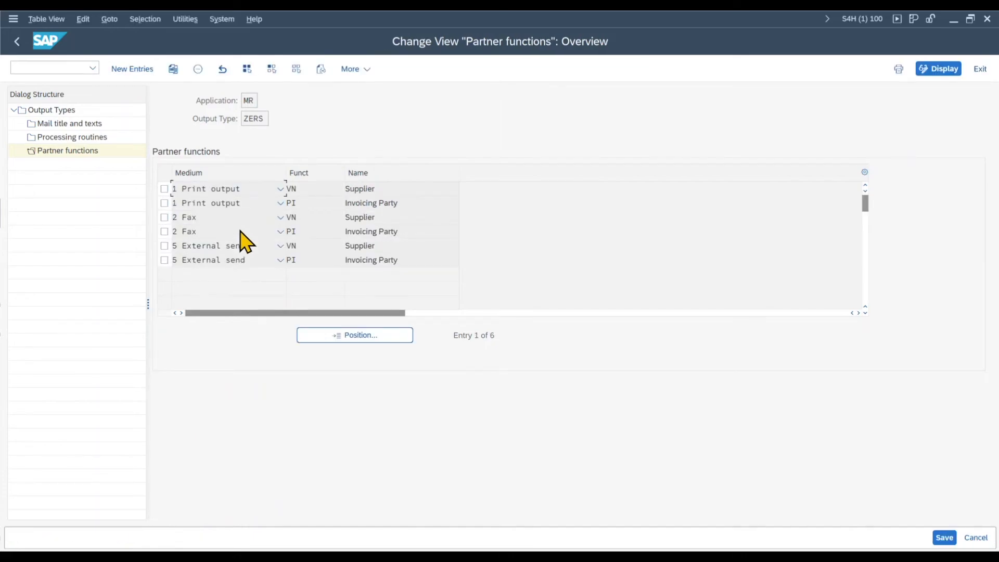
Step: Delete the four Print output and Fax partner function entries, save output type ZERS and return to the IMG structure
click(164, 189)
click(164, 203)
click(165, 218)
click(164, 231)
click(198, 69)
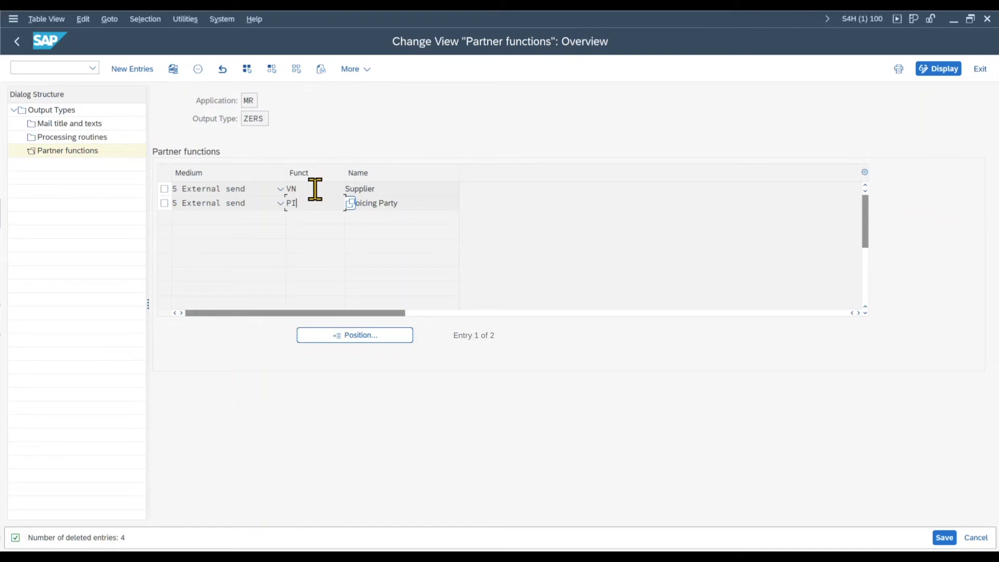
click(938, 540)
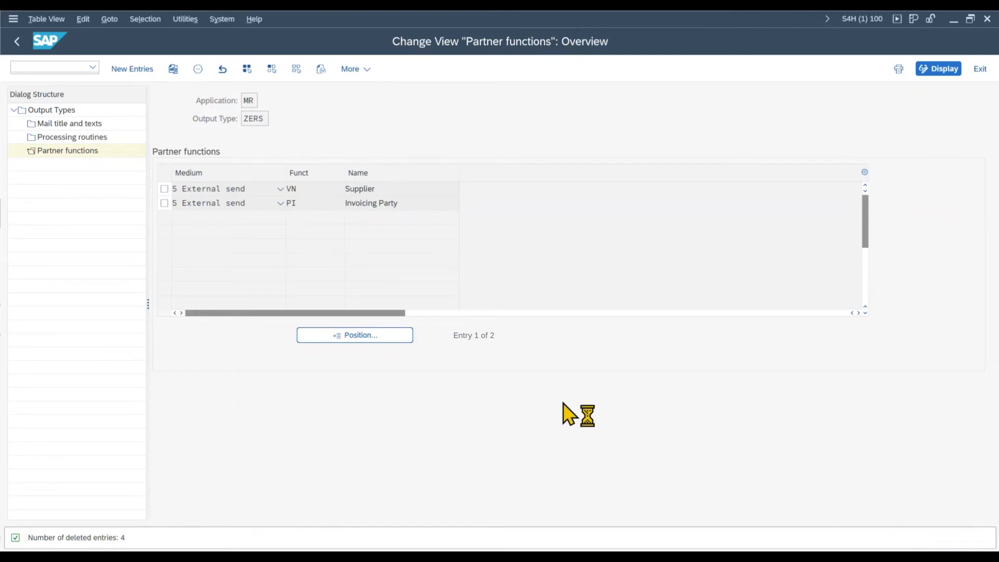
click(17, 42)
click(17, 42)
click(17, 42)
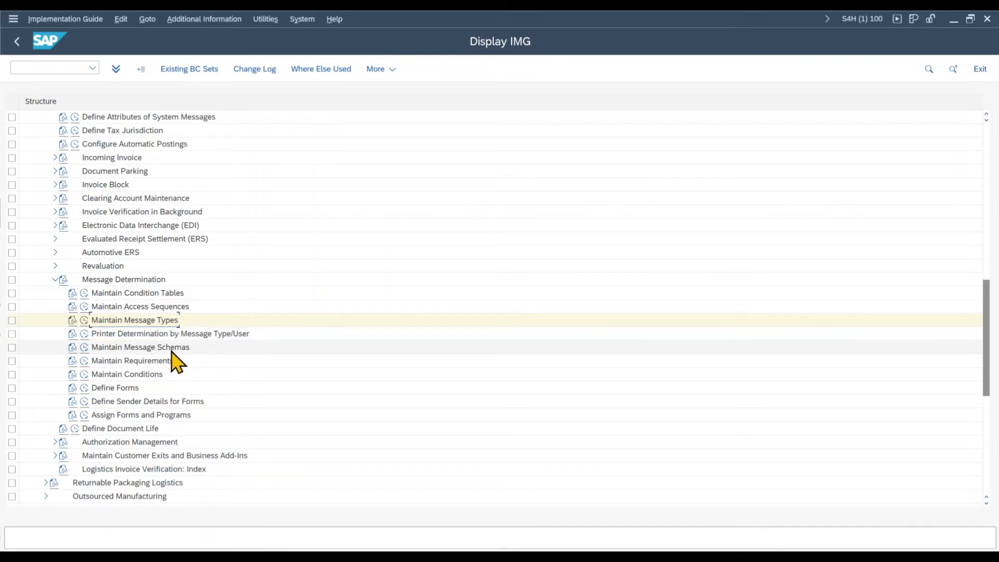
Step: In the message schemas, add step 30, counter 0 with condition type ZERS to the control data of MR0004 (ERS Procedure)
click(85, 347)
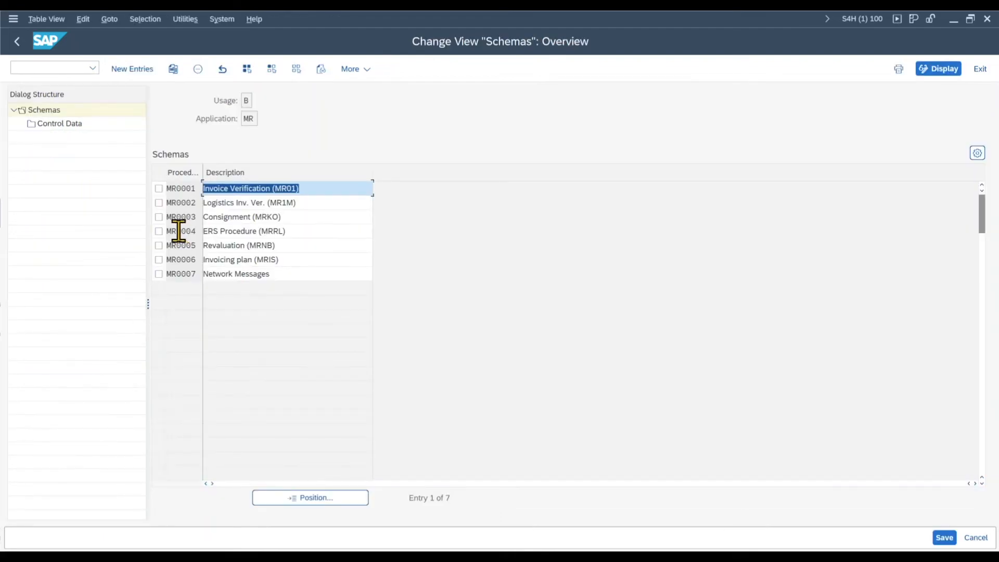
click(160, 231)
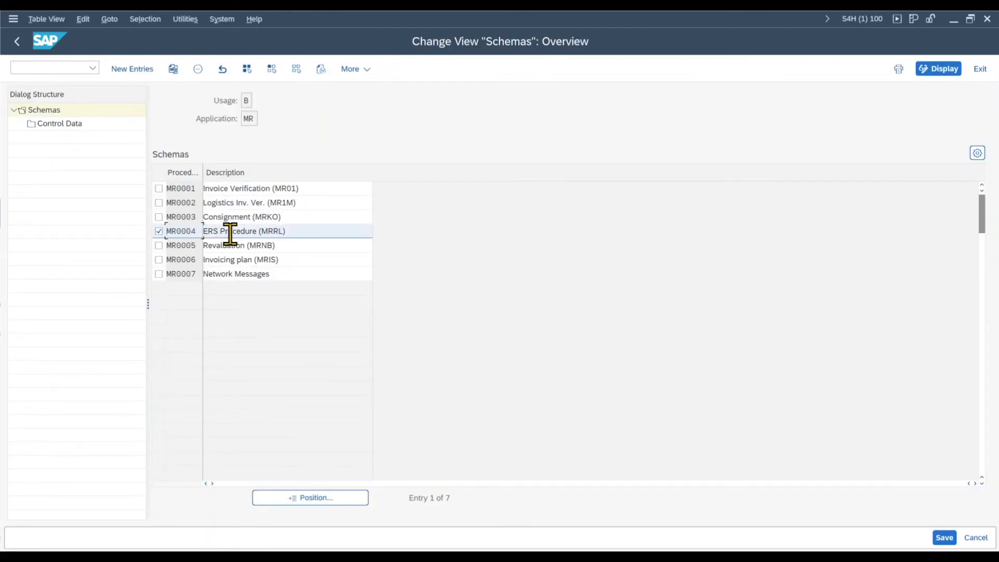
double_click(74, 125)
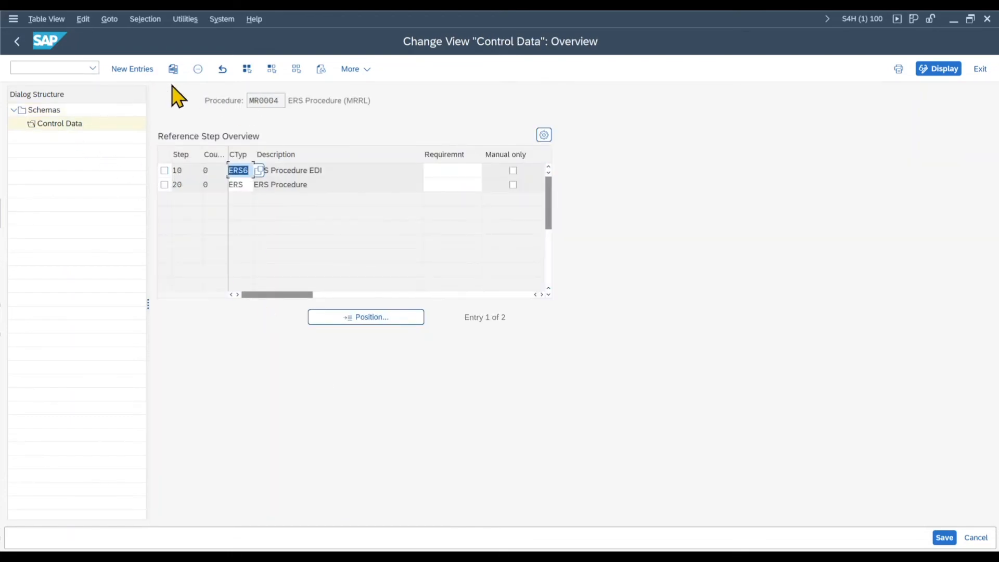
click(124, 71)
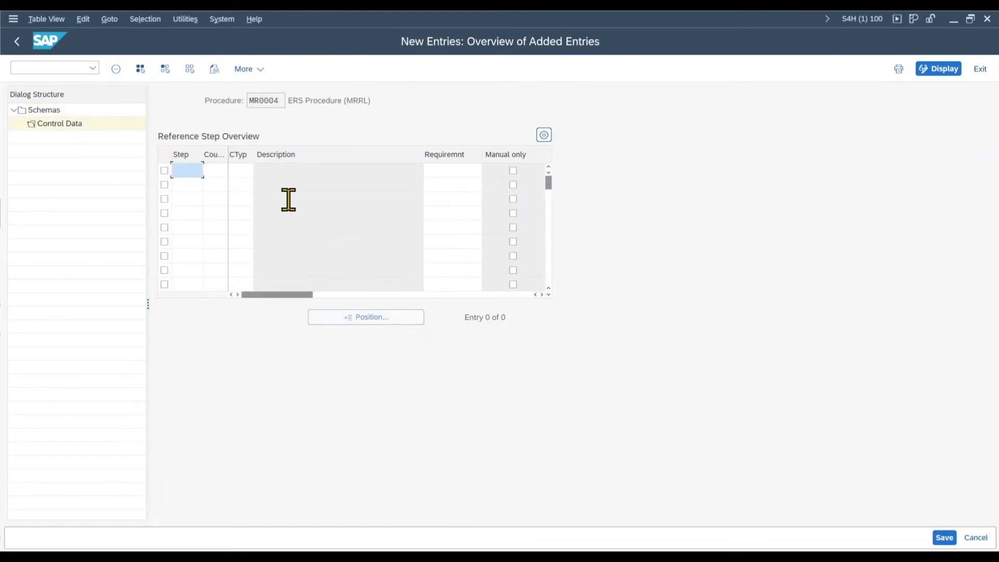
text(30)
key(Tab)
text(0)
key(Tab)
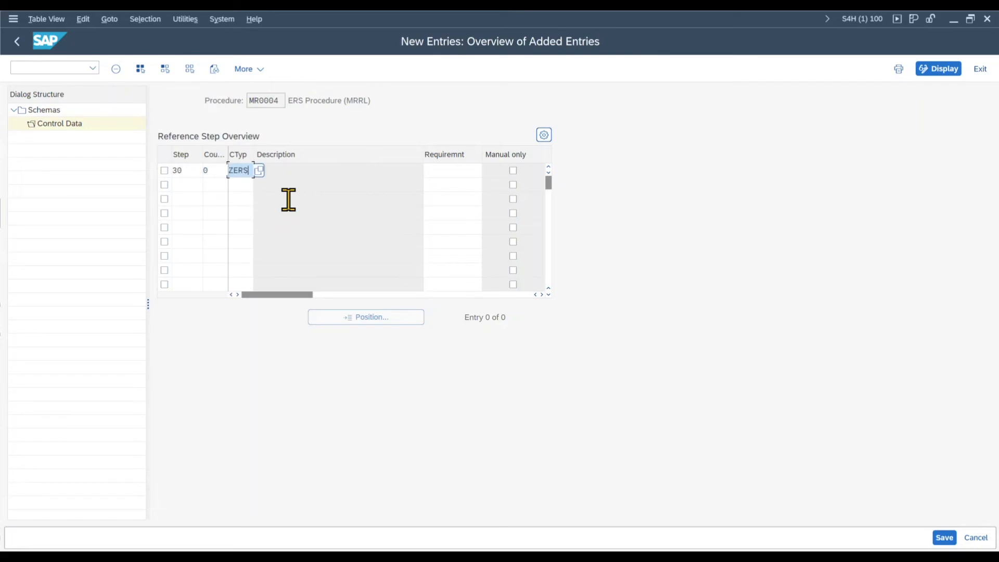
key(Return)
key(Down)
key(Down)
key(Tab)
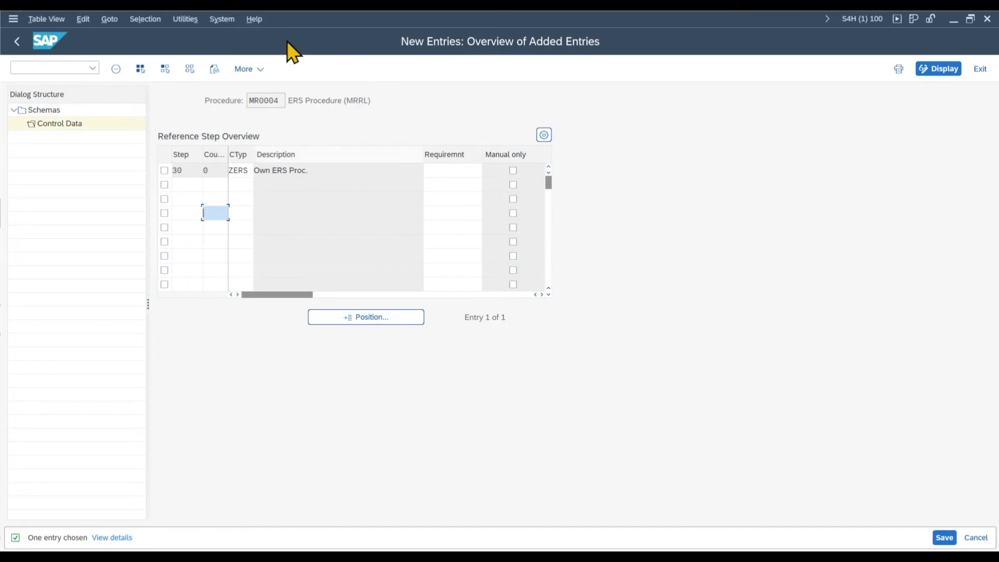
Step: Save the new control data entry of schema MR0004 and return to the IMG structure
click(945, 539)
key(Return)
click(15, 42)
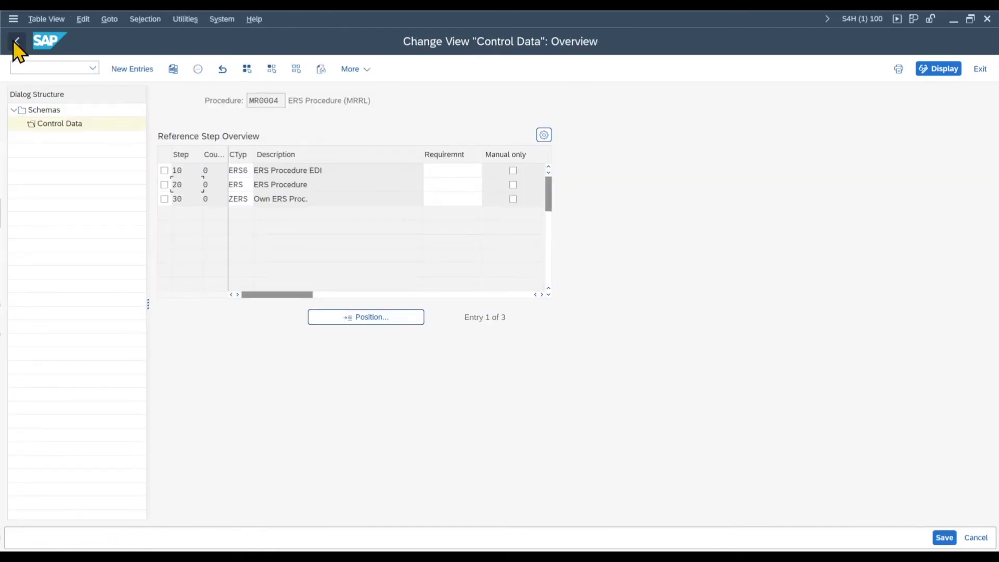
click(14, 41)
click(15, 42)
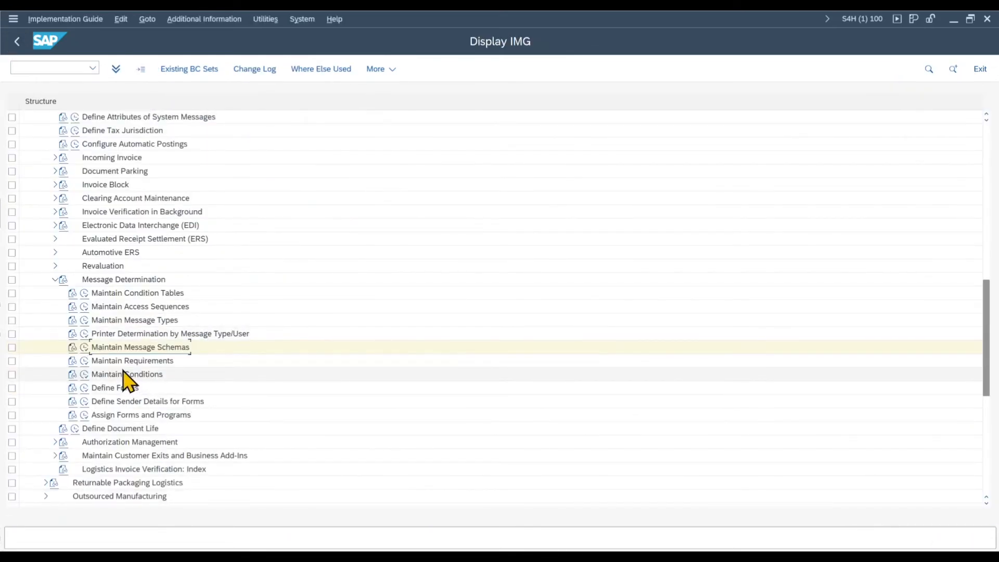
Step: Start creating invoice verification condition records for output type ZERS with the key combination of company code and vendor
click(85, 377)
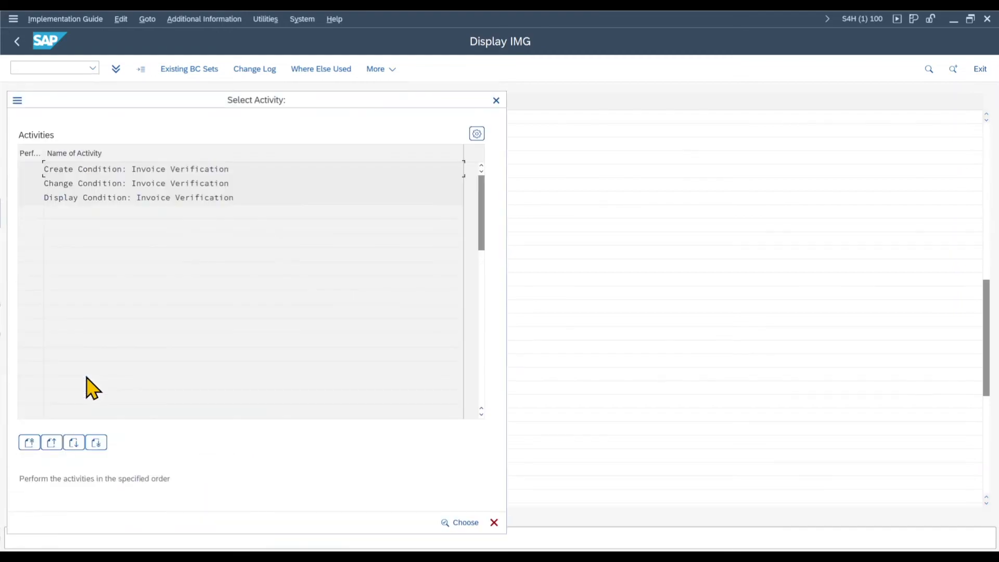
double_click(111, 169)
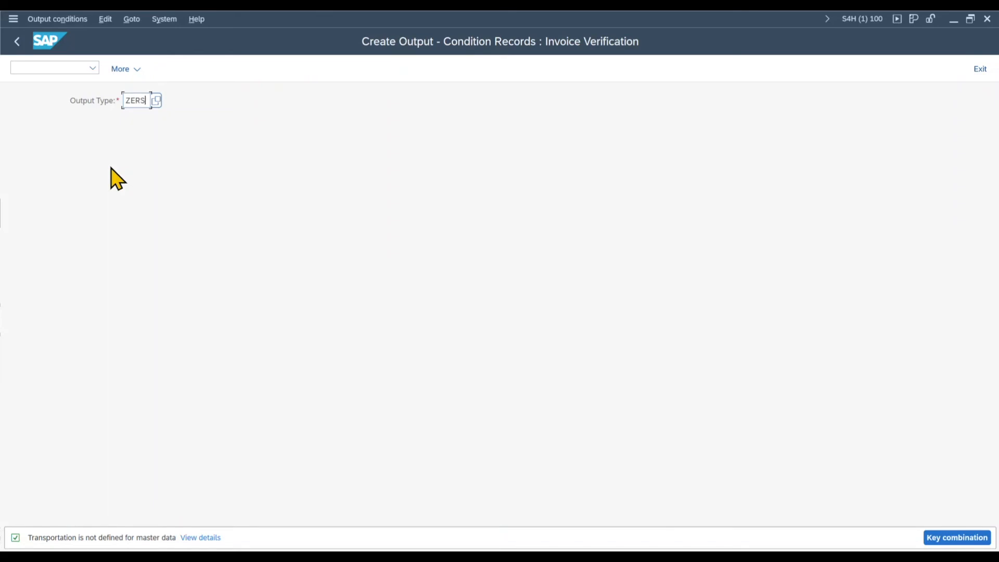
text(ZERS)
key(Return)
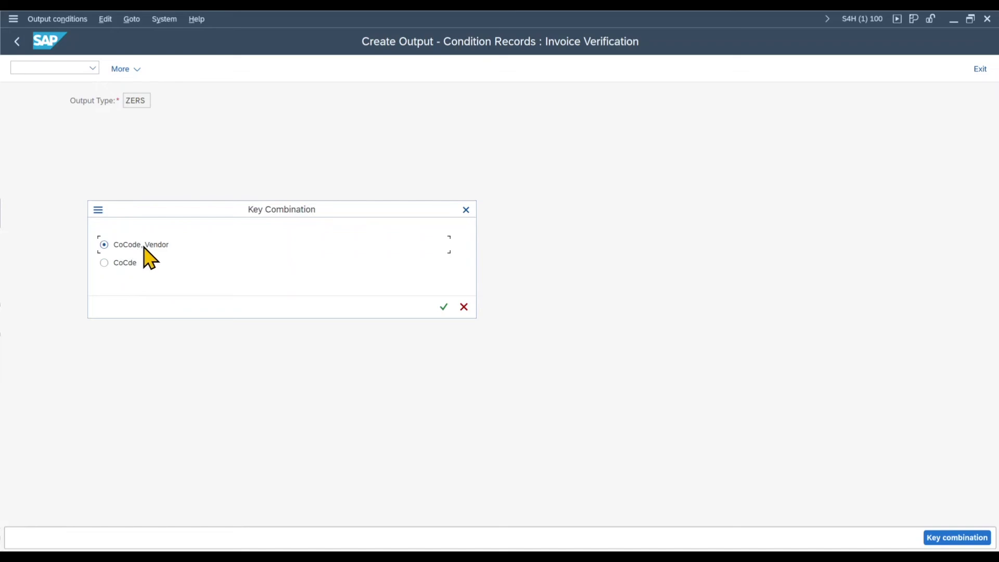
click(443, 307)
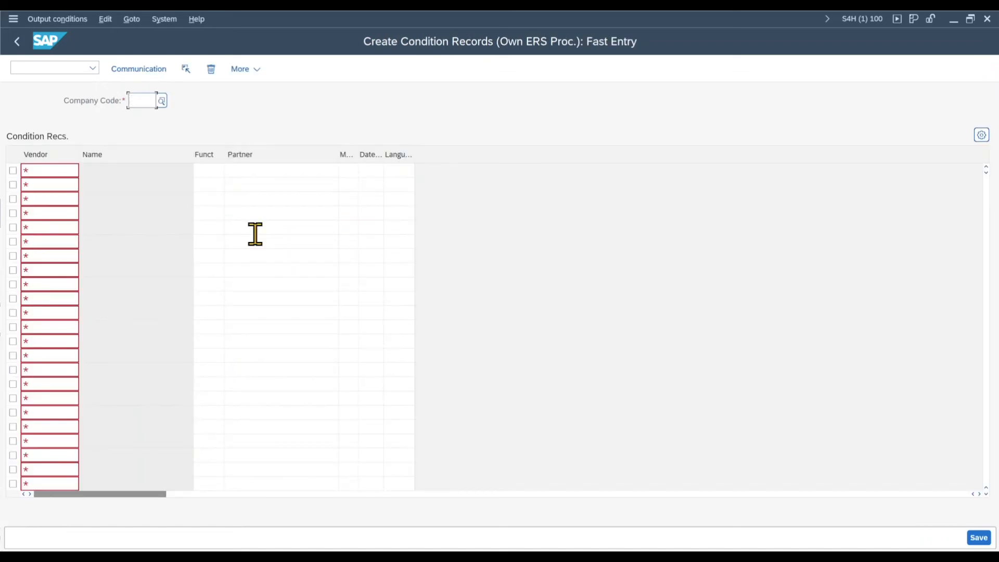
Step: Enter a ZERS condition record for company code 1710 and the test supplier's vendor number, with medium 5, dispatch time 4 and language EN
text(1710)
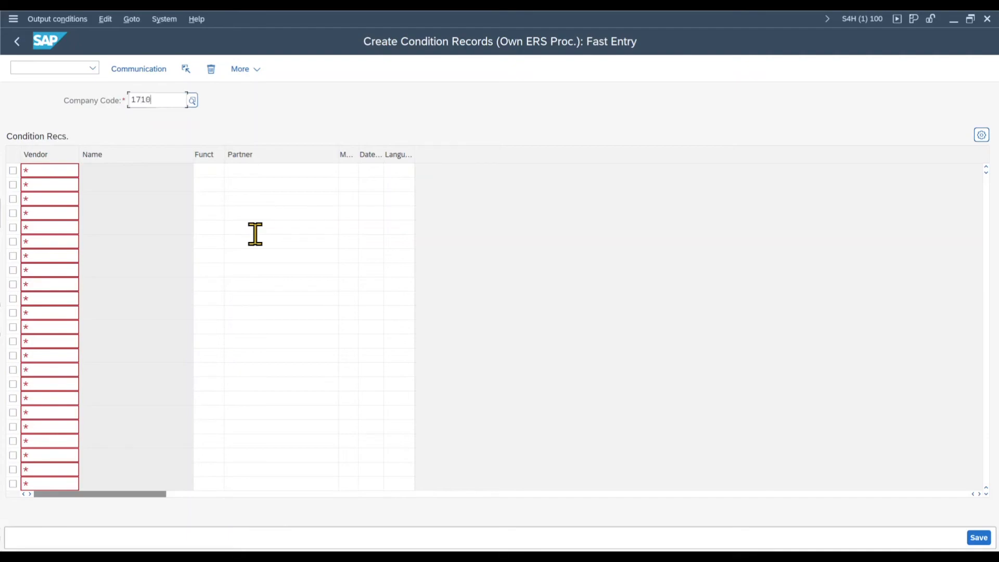
click(63, 171)
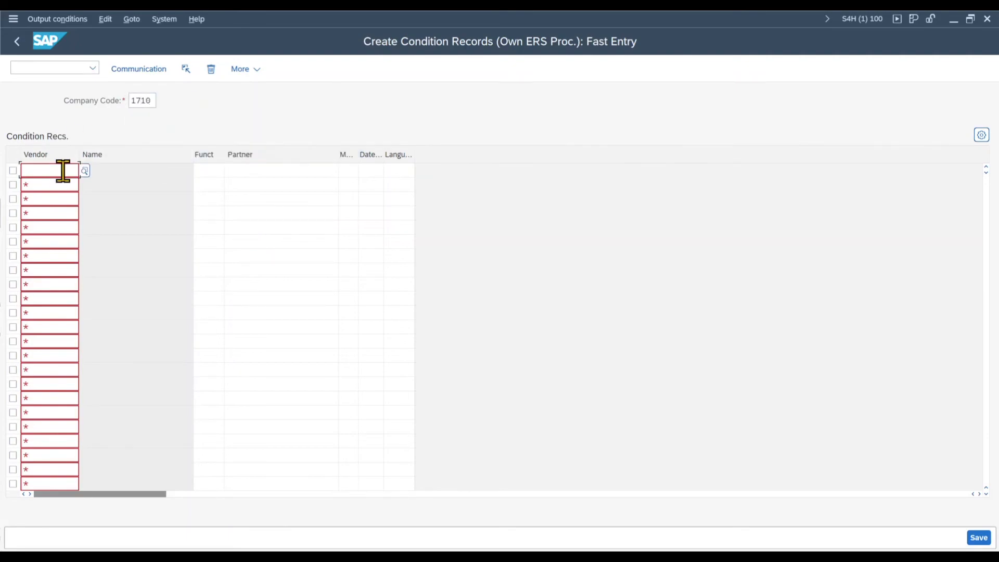
text(1463)
click(209, 171)
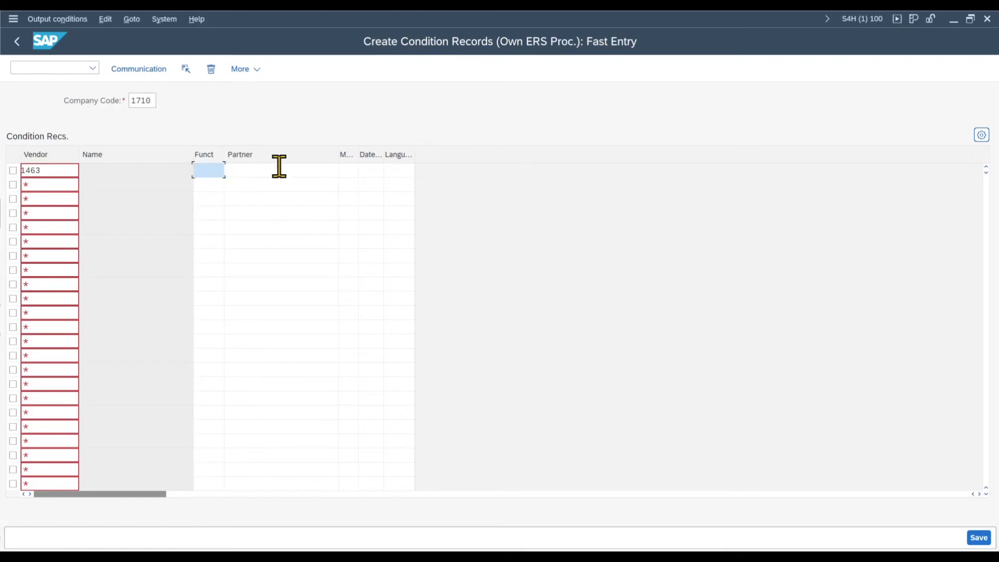
click(321, 169)
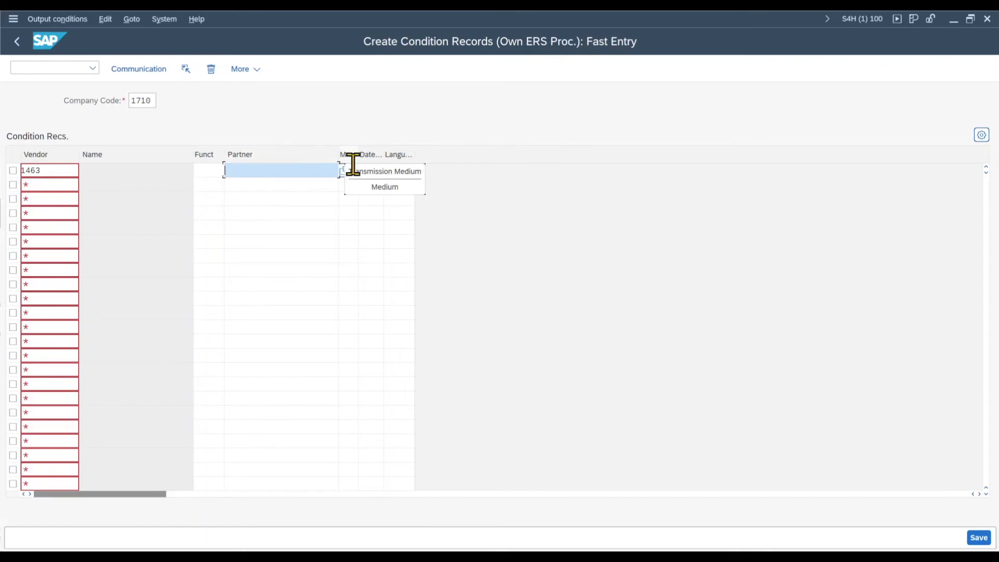
click(351, 171)
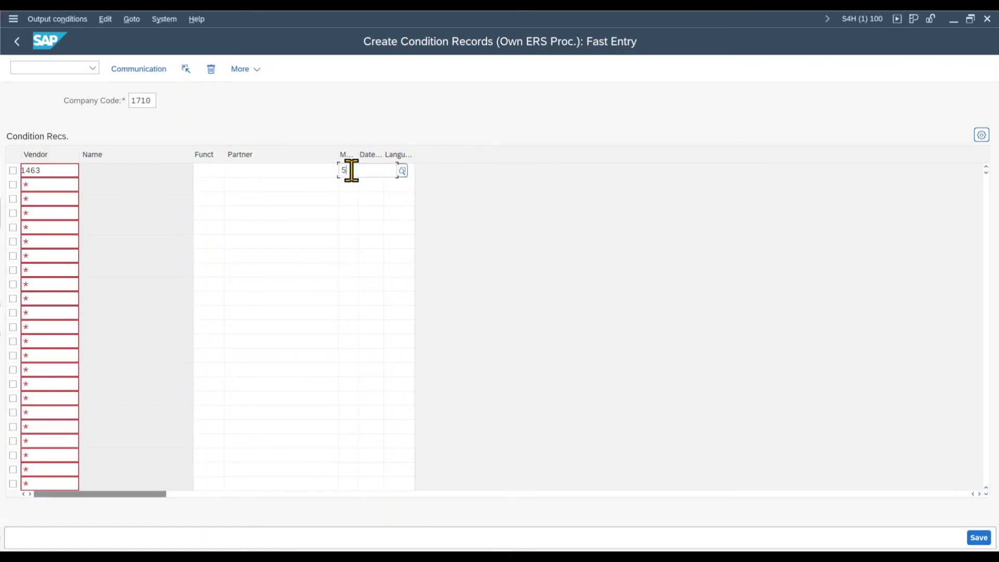
text(5)
key(Tab)
text(4)
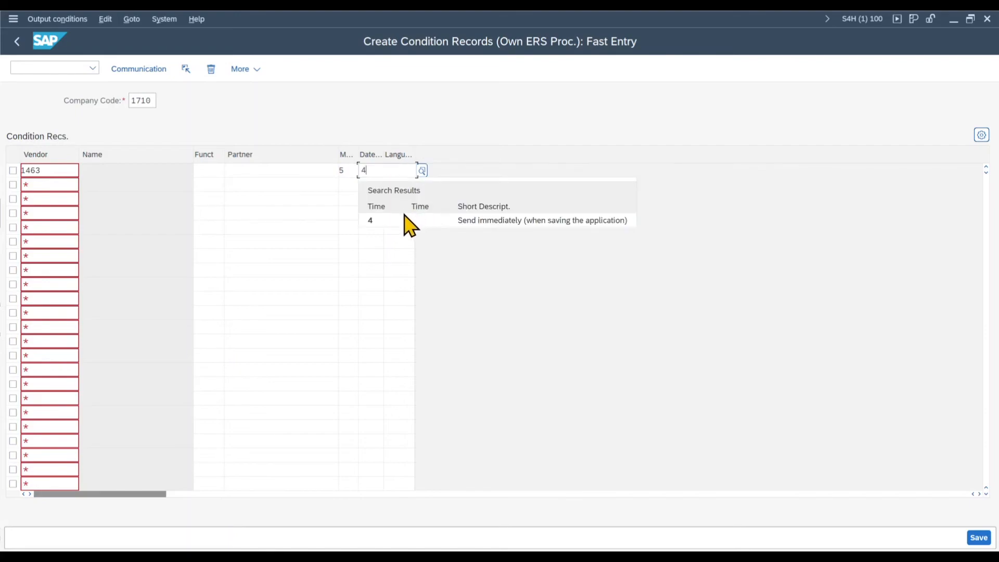
click(497, 220)
click(400, 170)
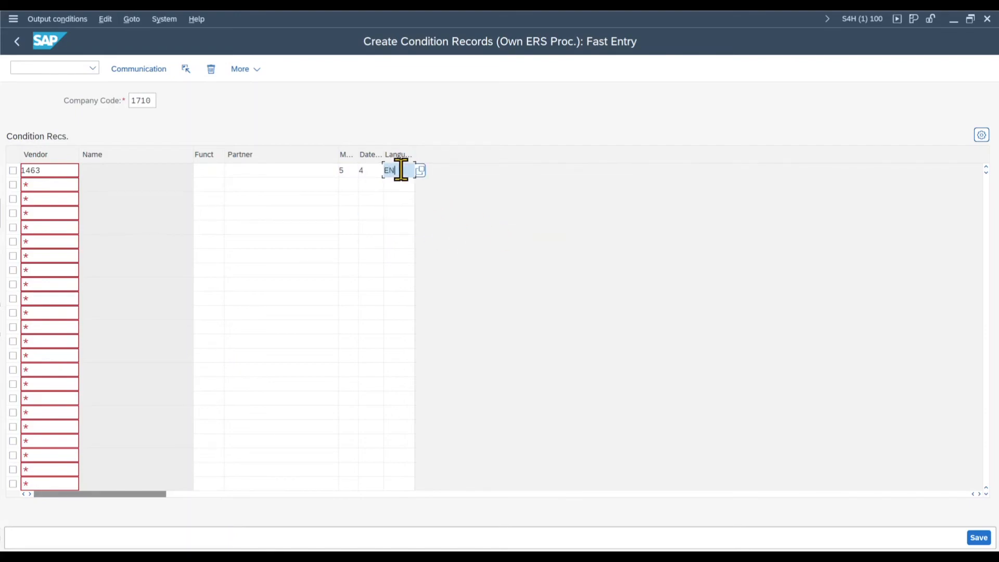
key(Return)
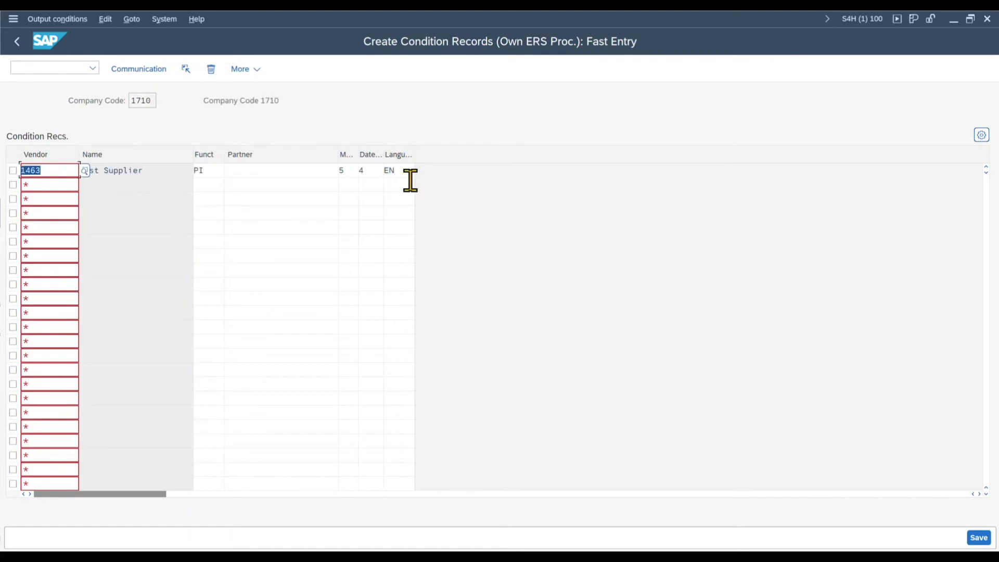
Step: Set the condition record's communication strategy to CS01 and output device to LOCL, save it and return to the IMG structure
click(13, 171)
click(160, 73)
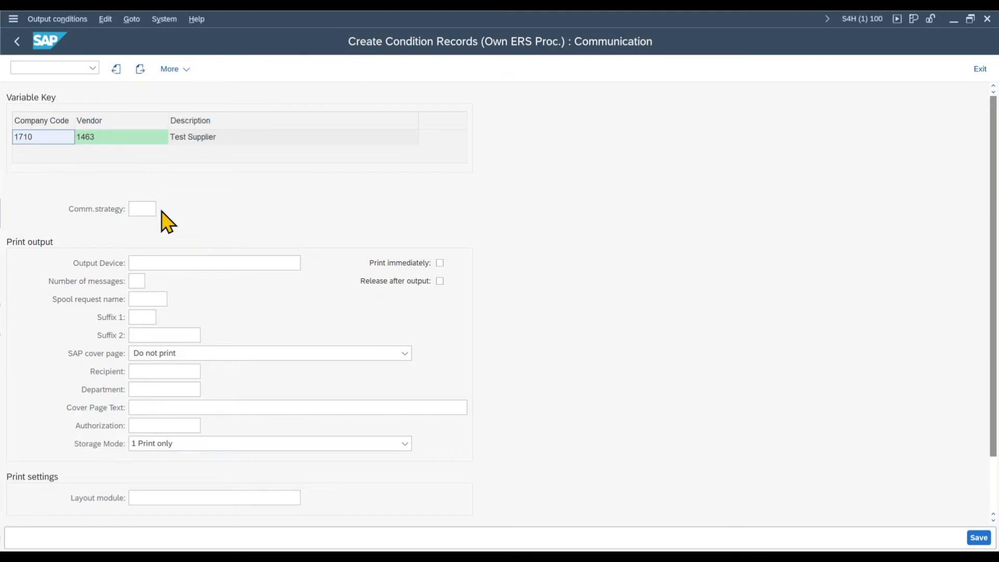
key(F4)
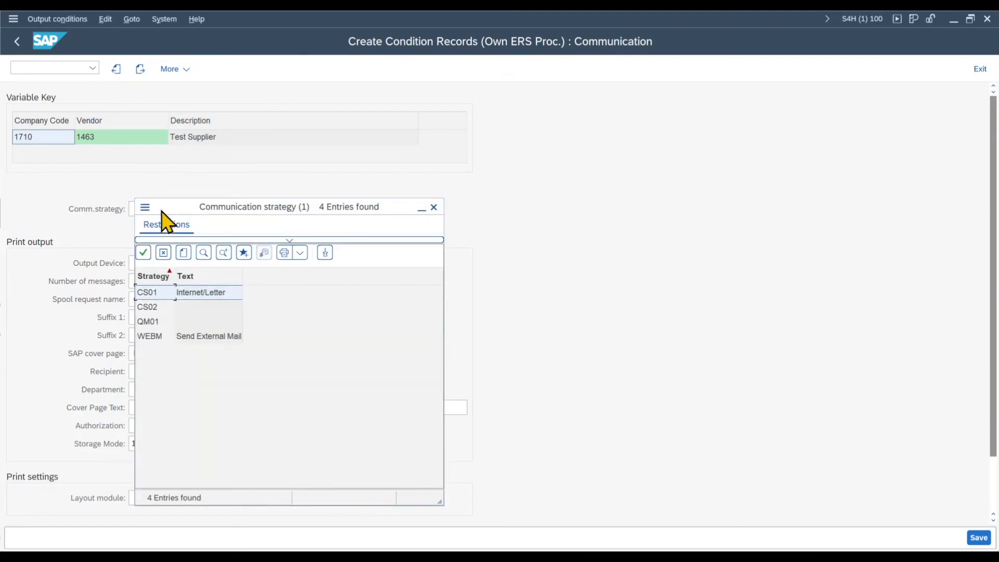
double_click(152, 293)
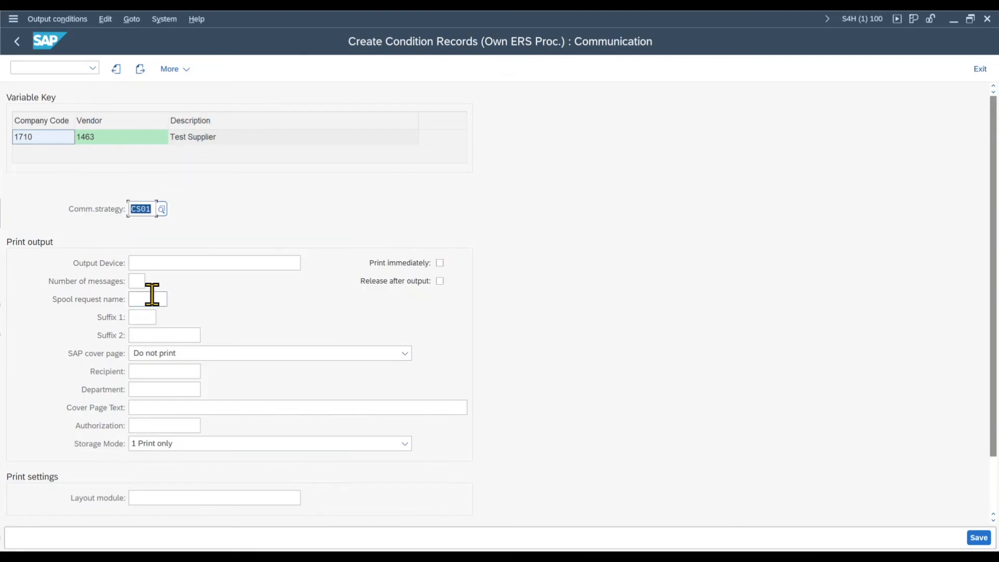
click(181, 259)
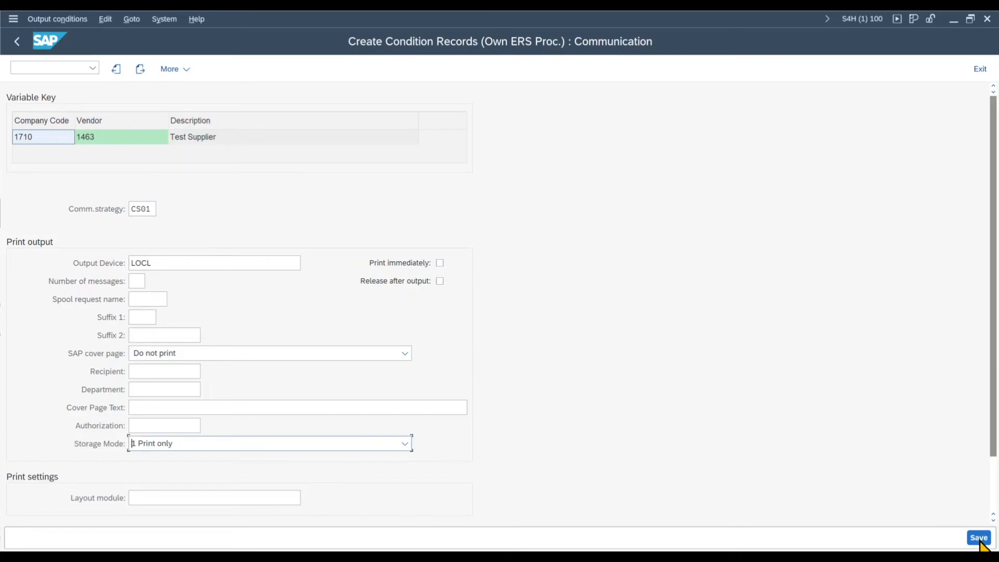
click(979, 538)
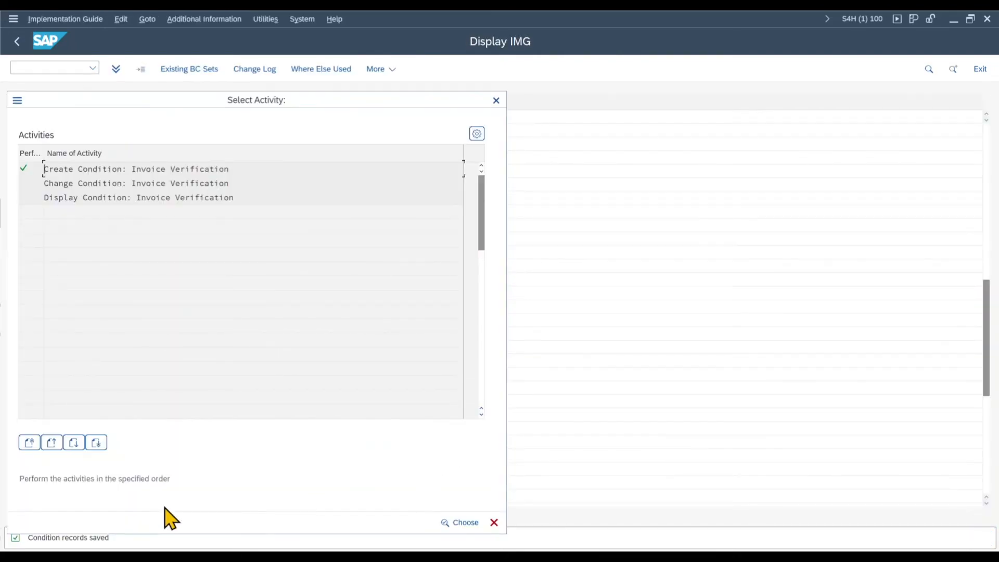
click(496, 100)
Step: Open Assign Forms and Programs and check the program, FORM routine and form assigned to output type ZERS
click(133, 388)
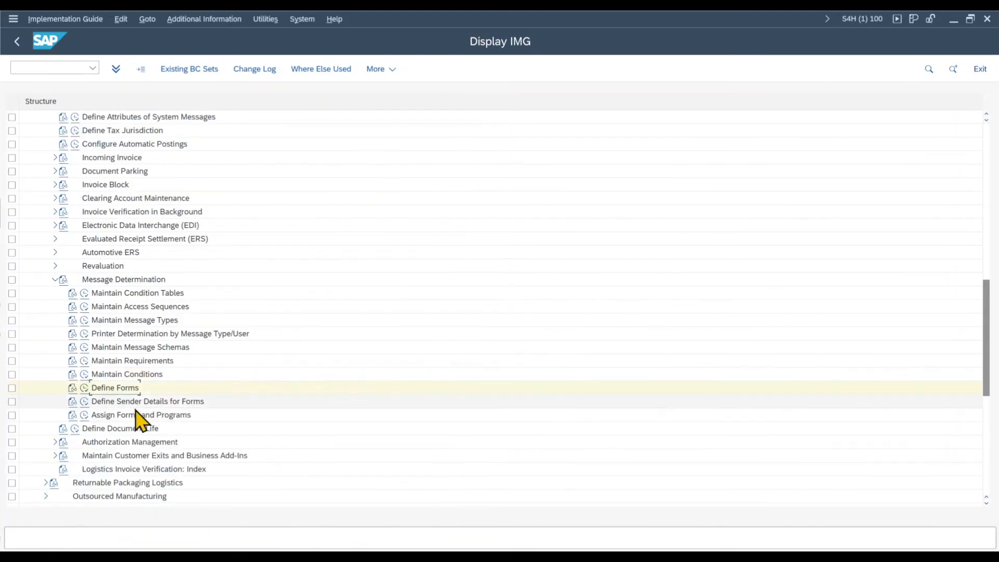
click(85, 415)
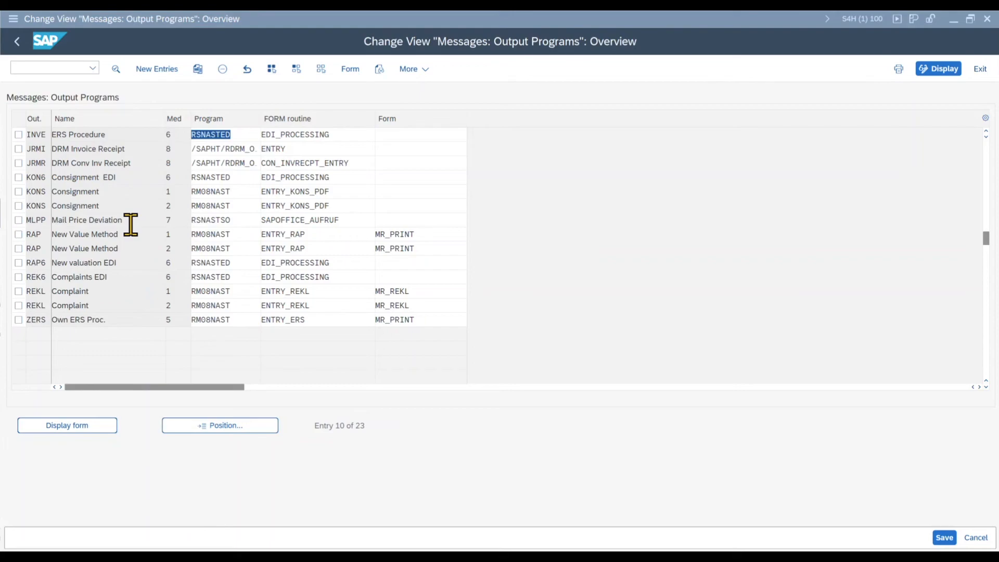
drag(47, 322, 21, 316)
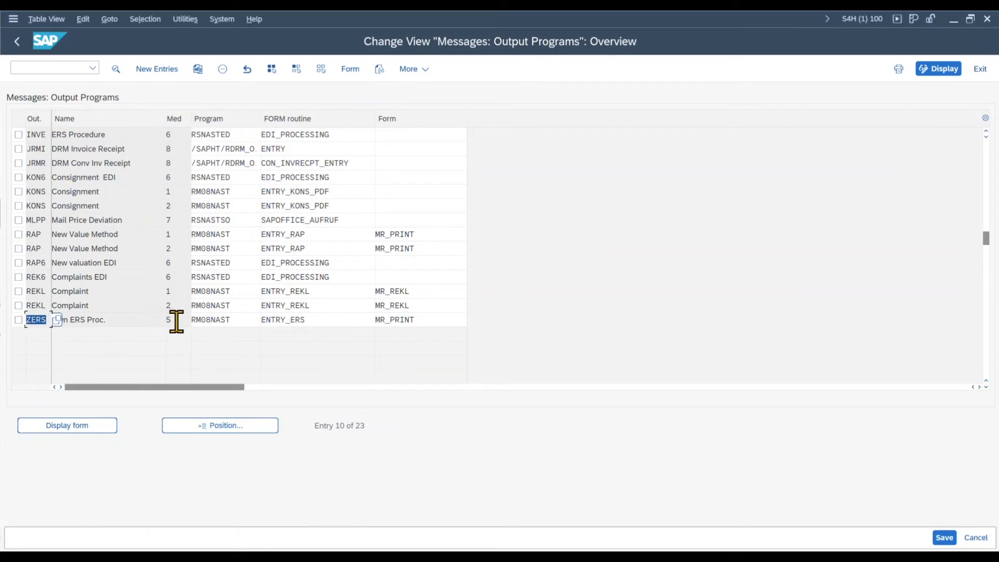
drag(235, 321, 180, 320)
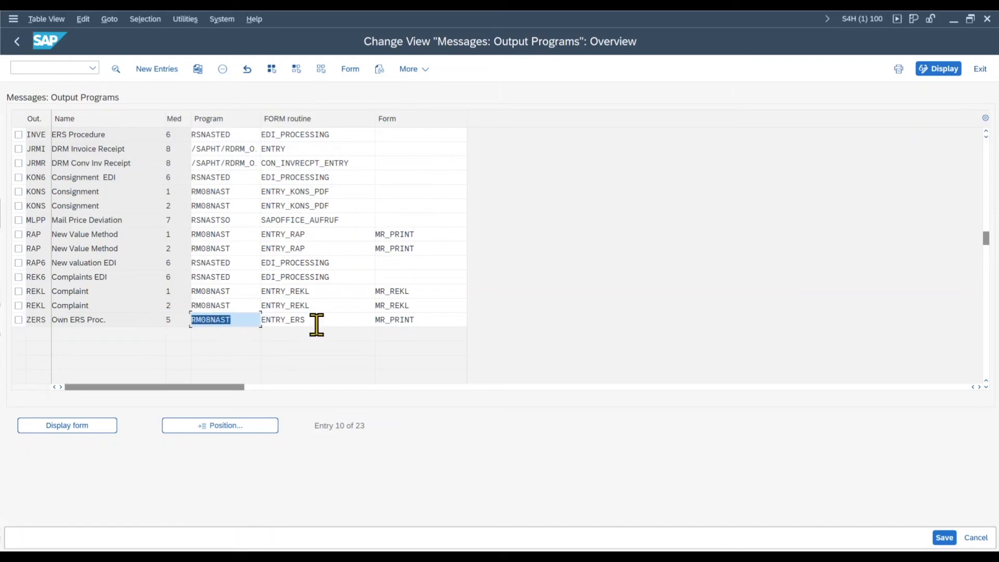
drag(315, 326, 241, 319)
drag(412, 319, 357, 321)
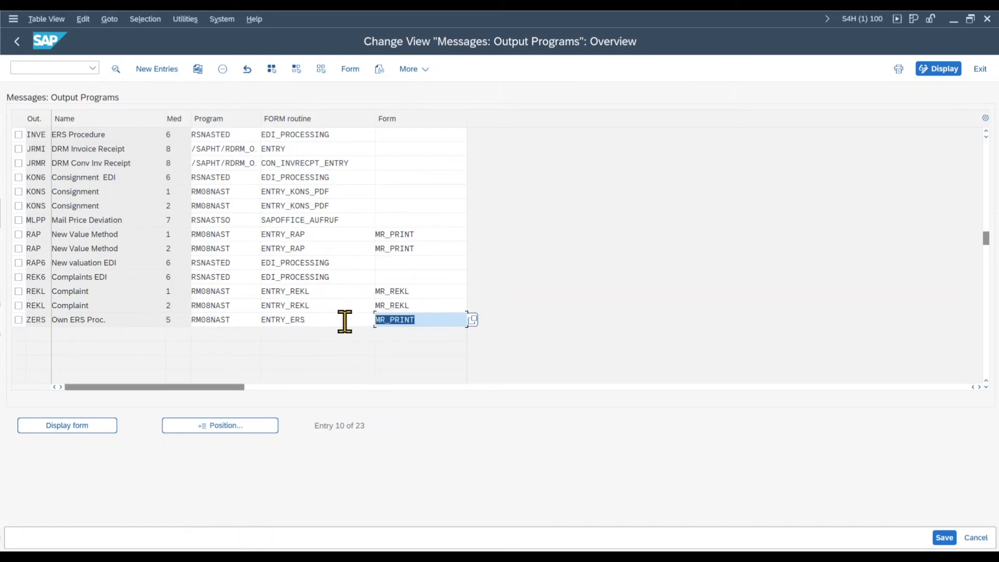
Step: Switch to the text editor and review each line of the notes on the configuration already defined
key(alt+Tab)
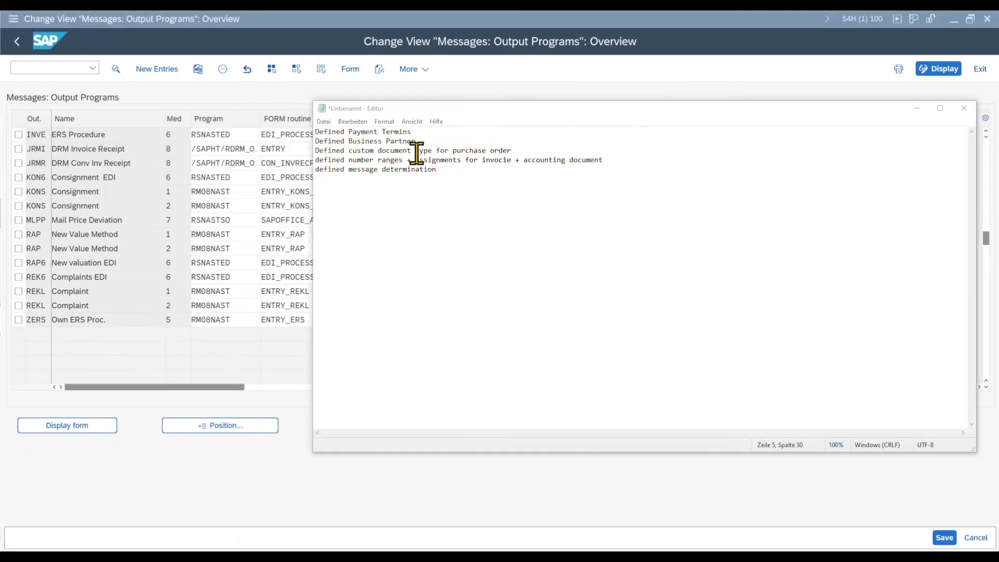
drag(411, 132, 312, 132)
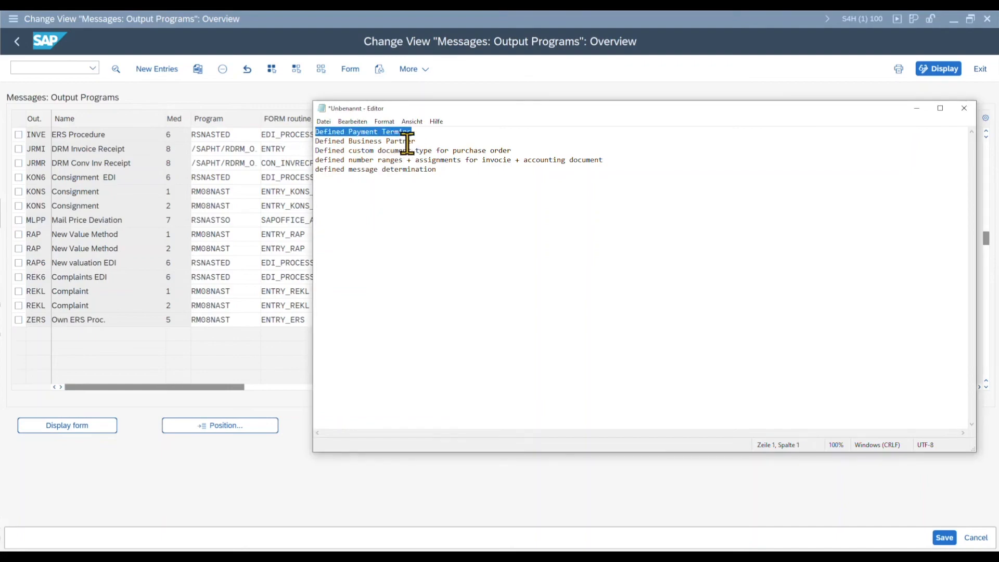
drag(415, 141, 315, 139)
drag(515, 151, 293, 150)
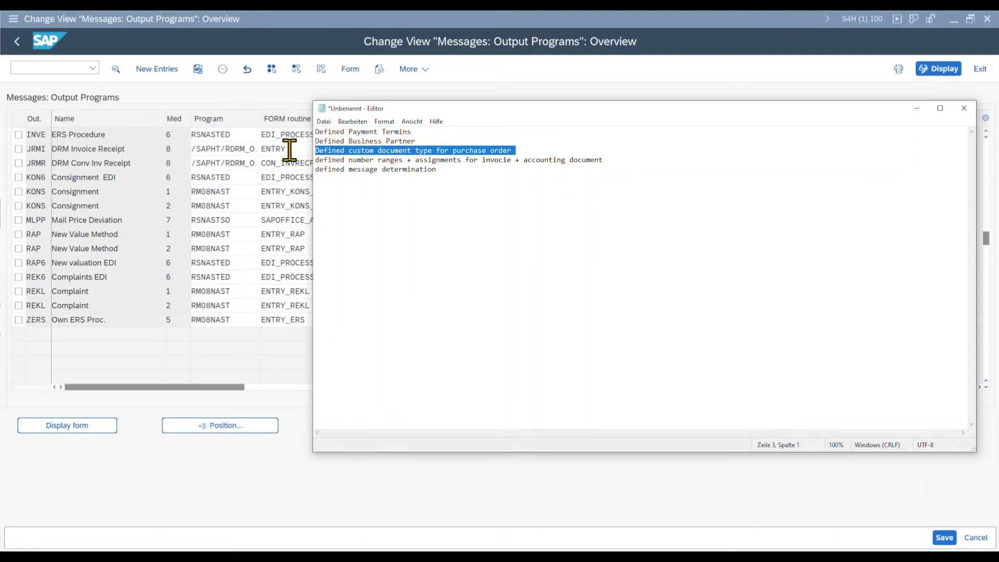
drag(314, 159, 613, 162)
drag(437, 170, 305, 177)
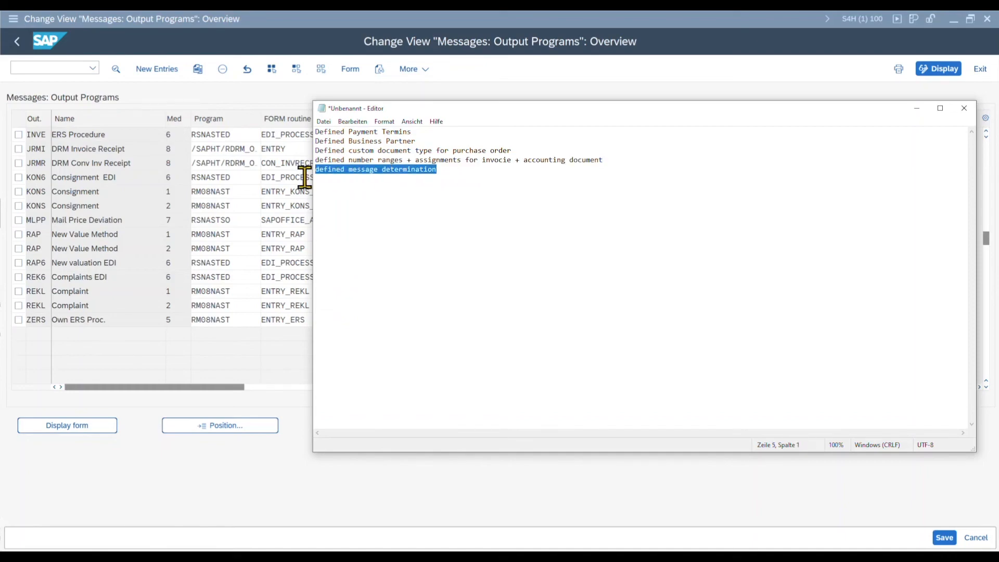
Step: Return to SAP, open purchase order creation and enter the test supplier as vendor for a standard PO
click(55, 67)
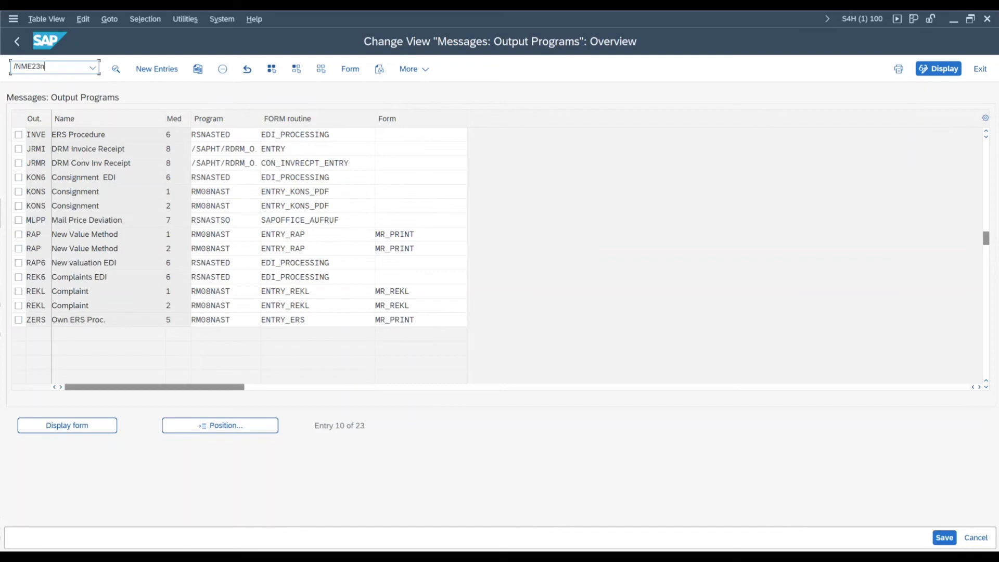
key(Return)
click(344, 100)
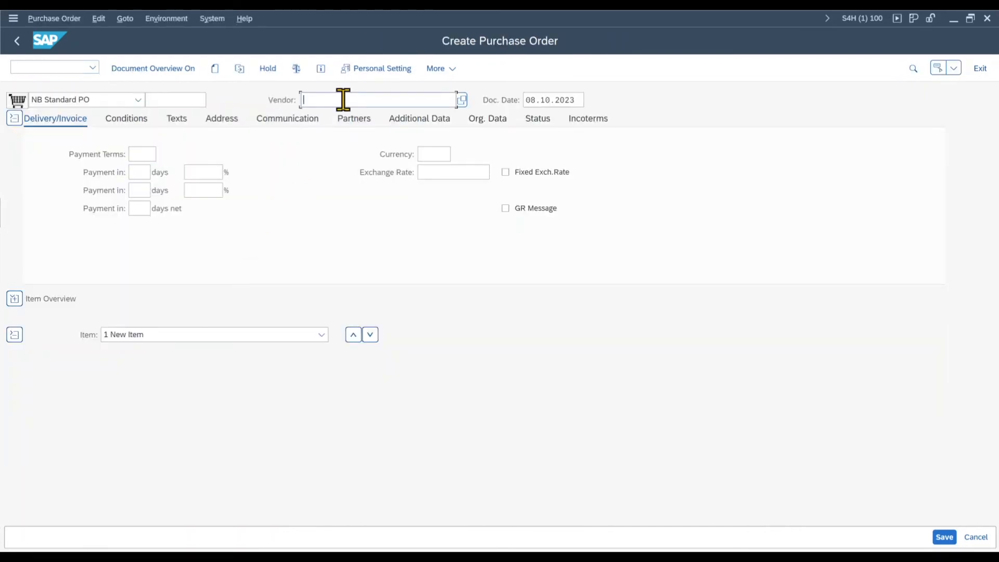
text(1)
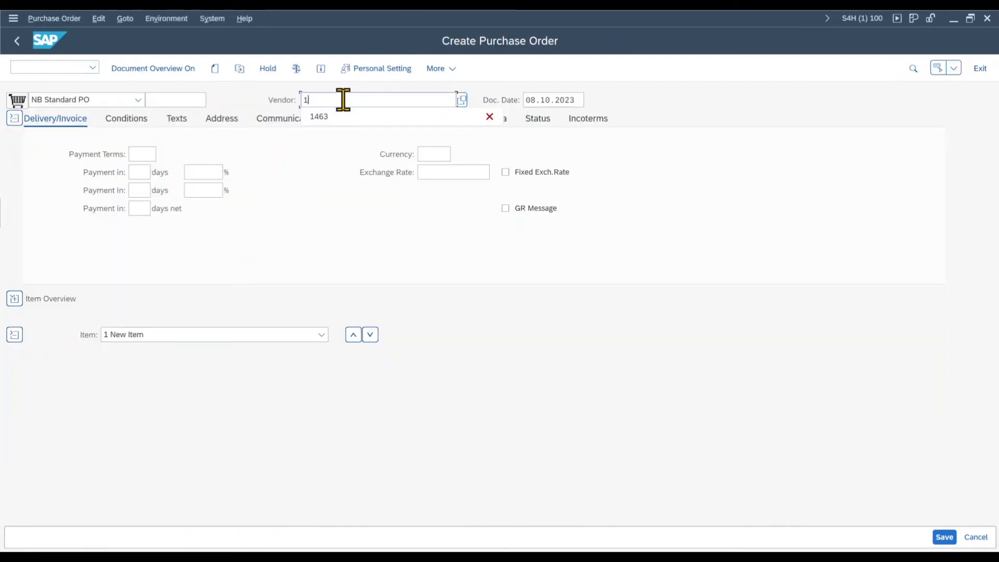
click(356, 117)
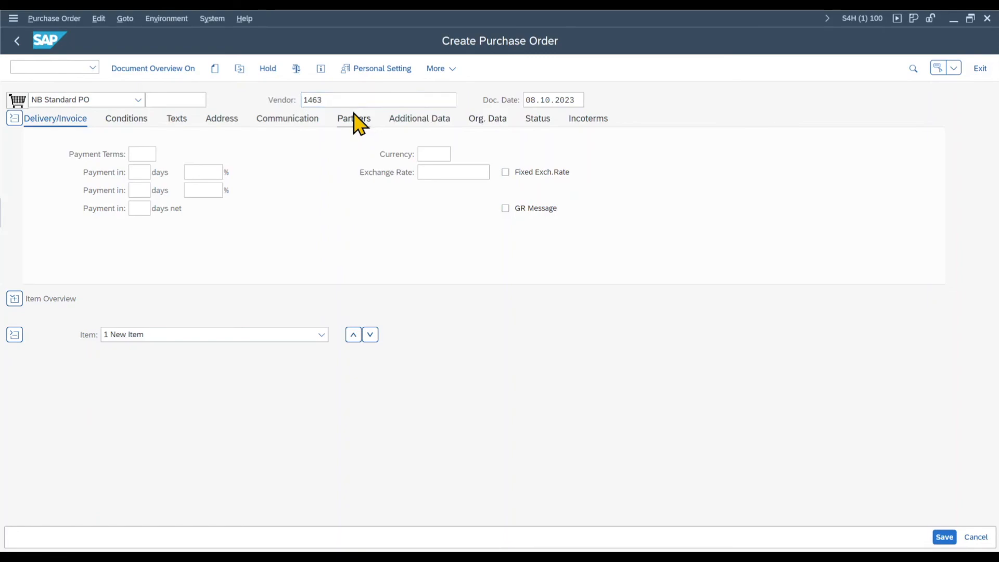
key(Return)
Step: Fill the purchase order's organizational data with purchasing organization 1710, purchasing group 001 and company code 1710
text(1710)
click(126, 173)
text(001)
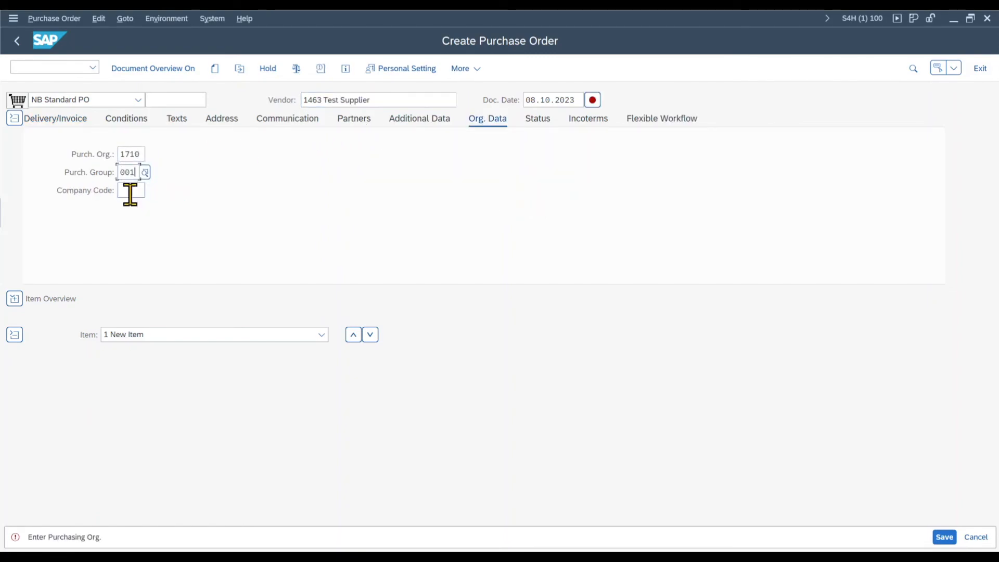
click(130, 193)
text(1)
click(133, 205)
key(Return)
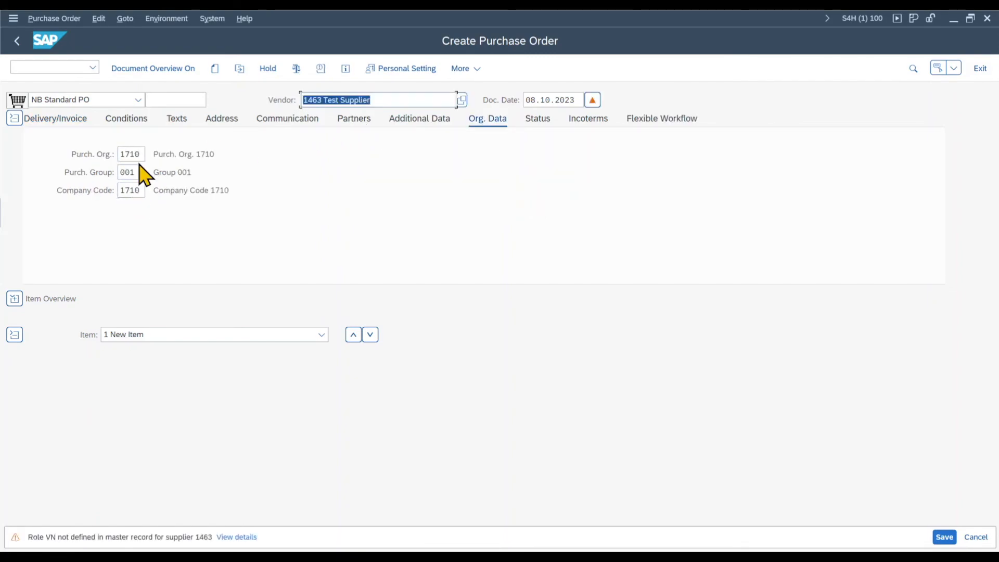
click(136, 154)
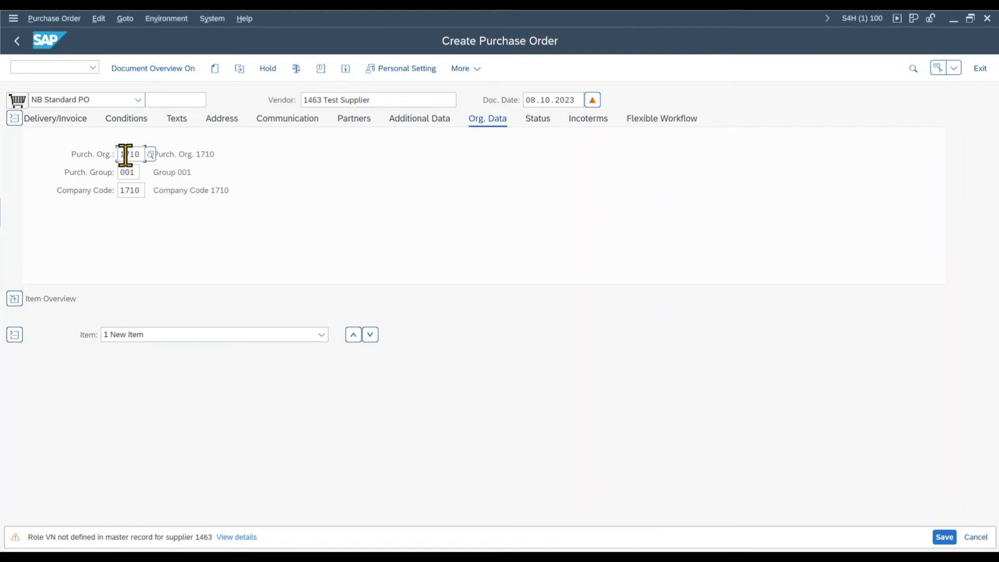
drag(138, 155, 111, 156)
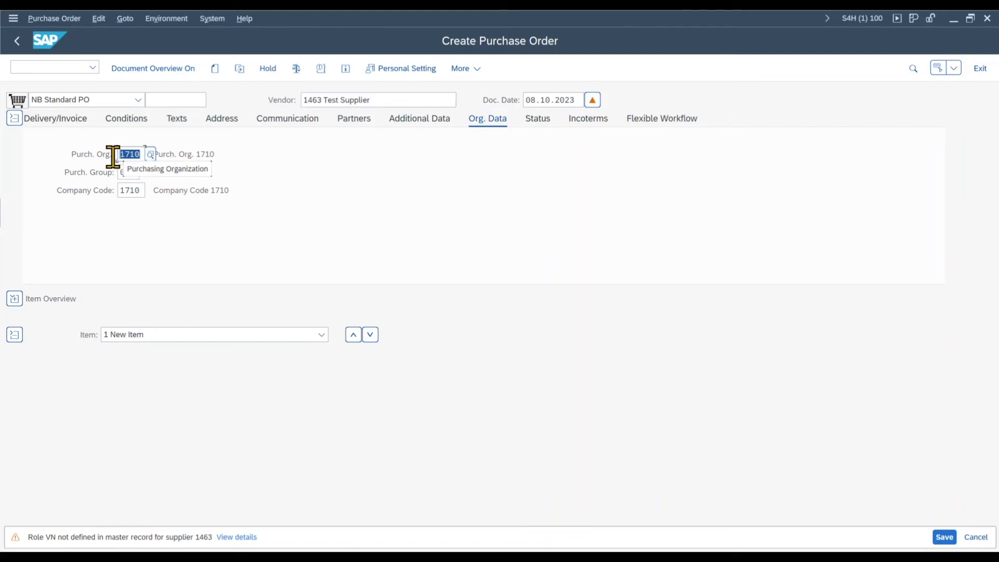
click(133, 190)
Step: Expand the item overview and add material MZ-TG-Y120 with plant 1710 and a quantity of 1
click(15, 300)
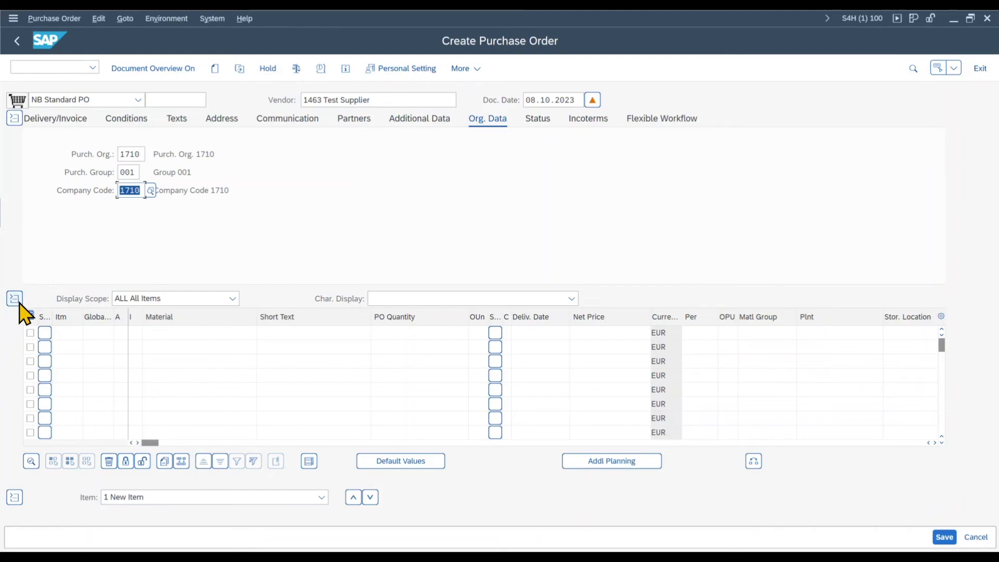
click(173, 333)
click(179, 350)
key(Return)
click(851, 333)
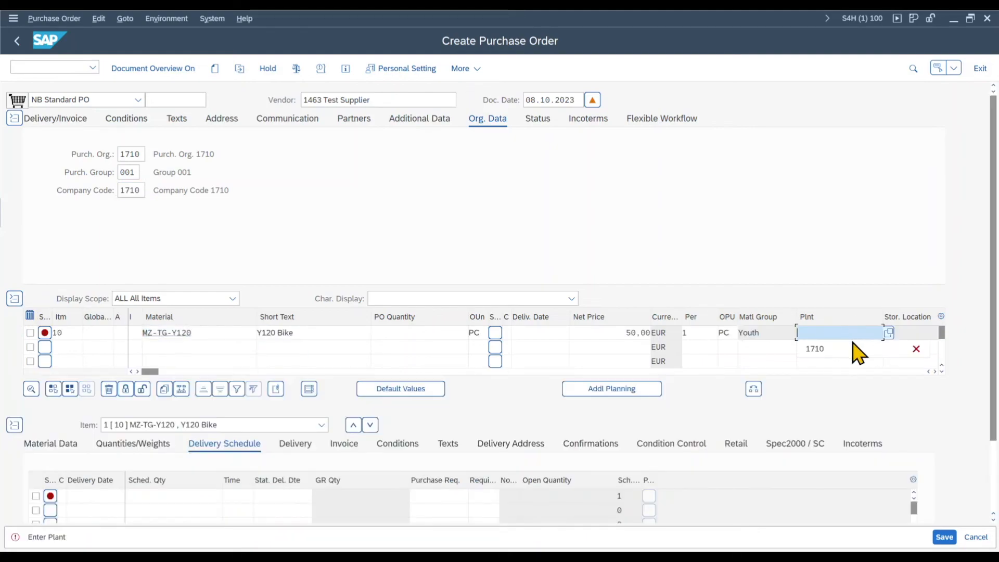
click(853, 349)
key(Return)
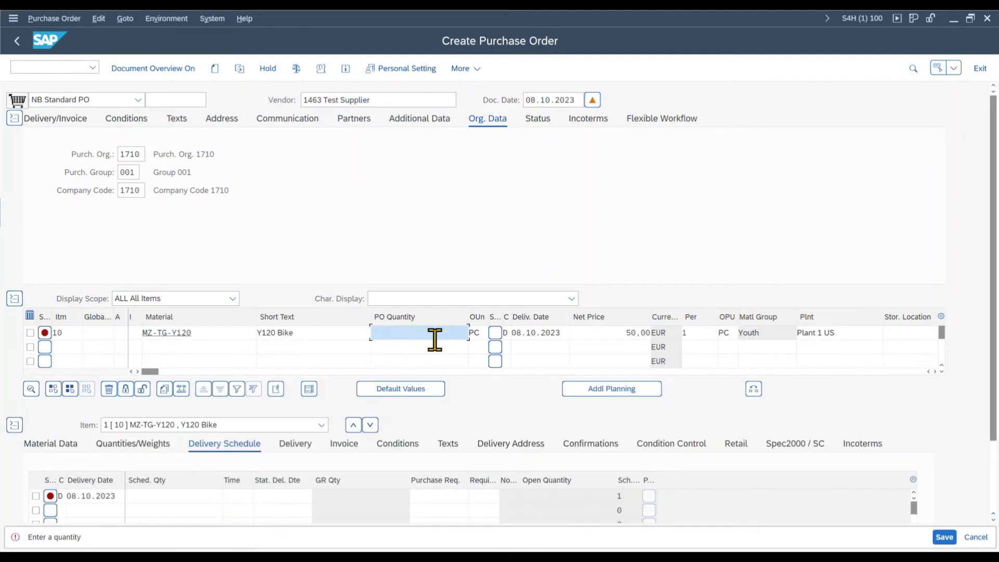
click(435, 339)
click(439, 349)
key(Return)
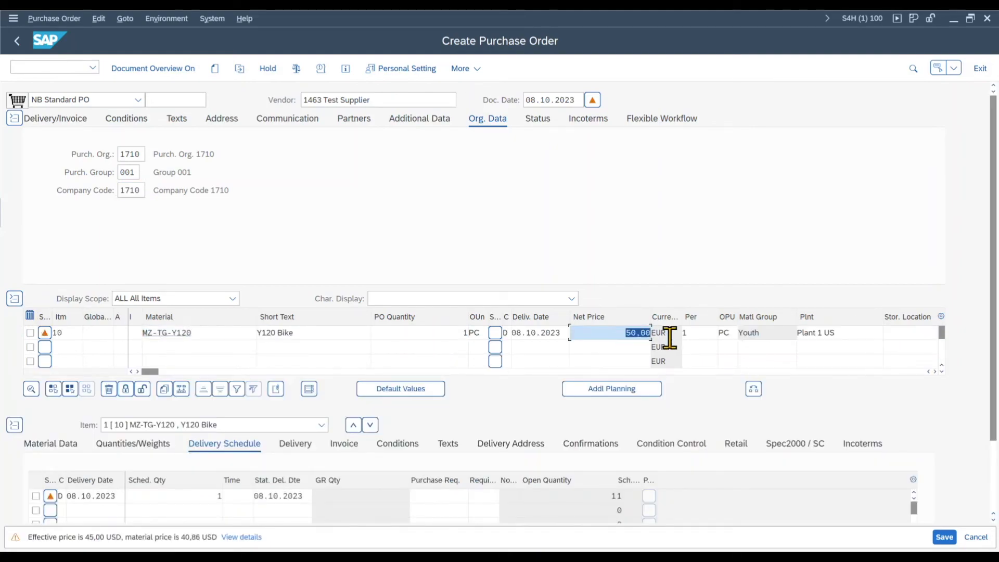
key(Return)
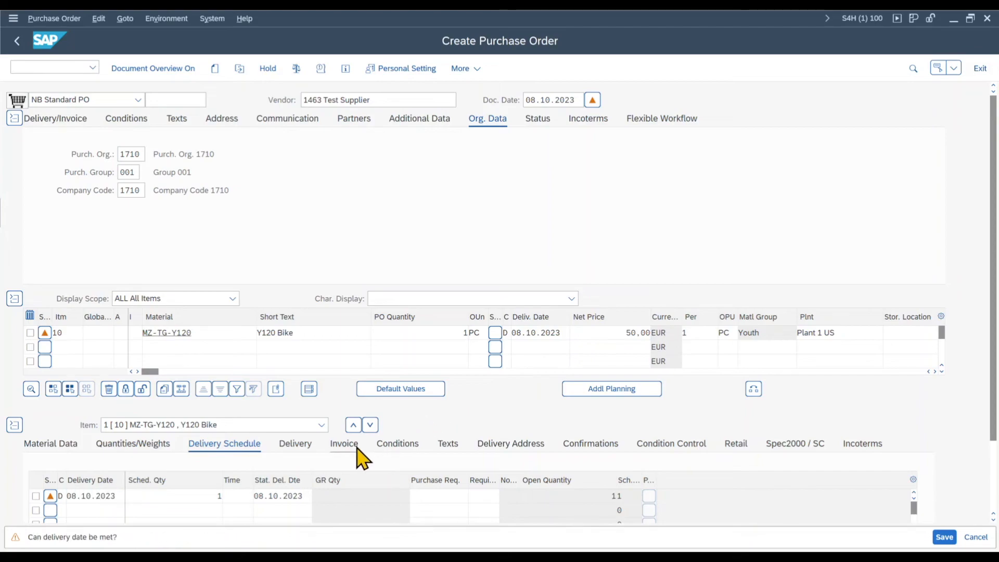
Step: Open the invoice details of item 10 and check its tax code, goods-receipt-based invoice verification and ERS settings
click(344, 449)
key(Return)
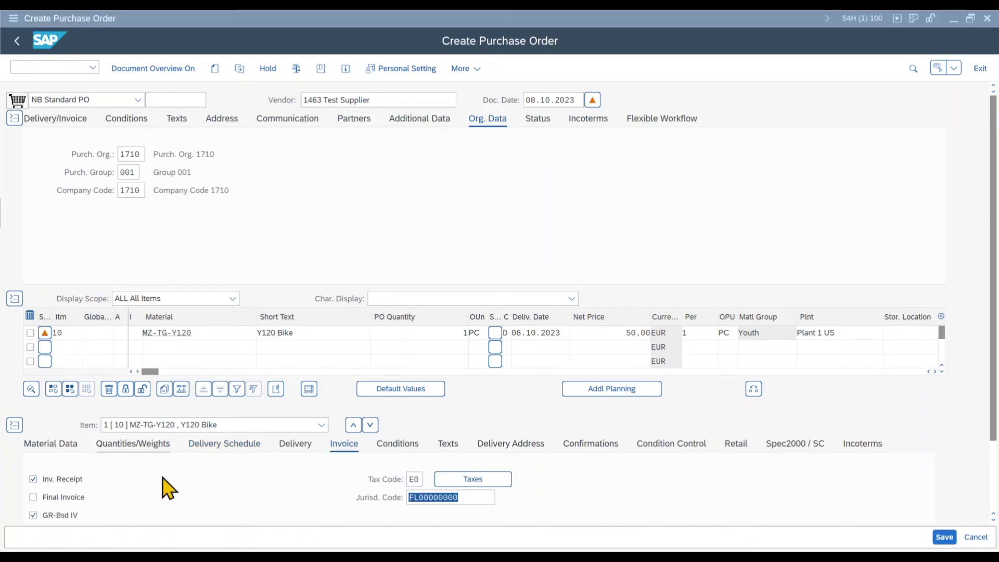
scroll(162, 487, down, 2)
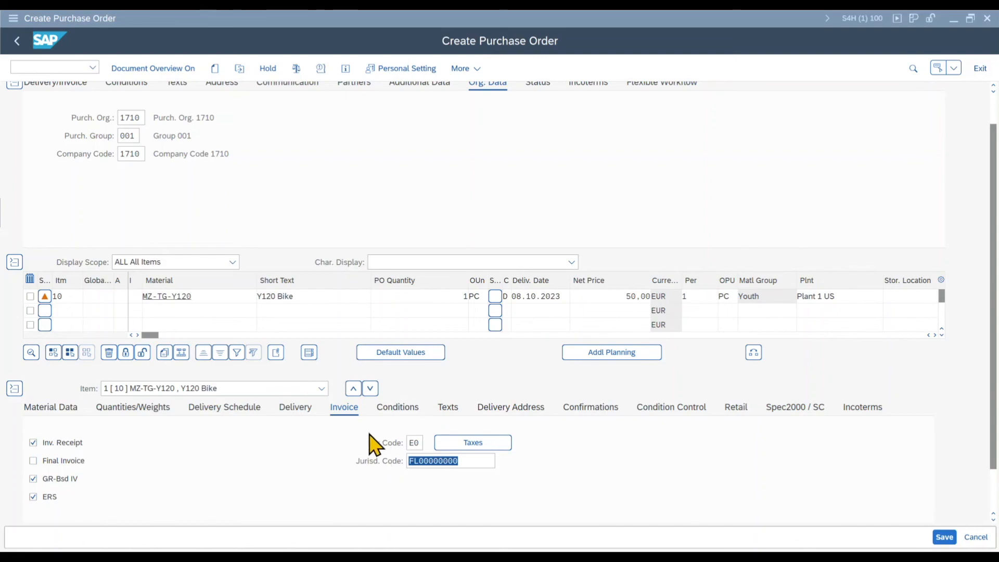
Step: Save the purchase order and load it by its copied number into a goods receipt for purchase order
click(952, 542)
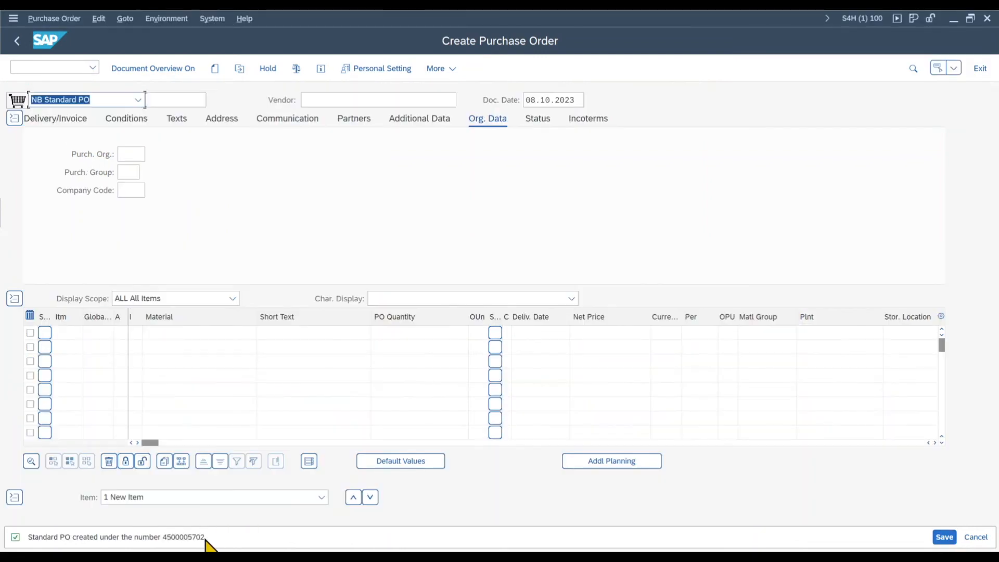
drag(204, 541, 167, 541)
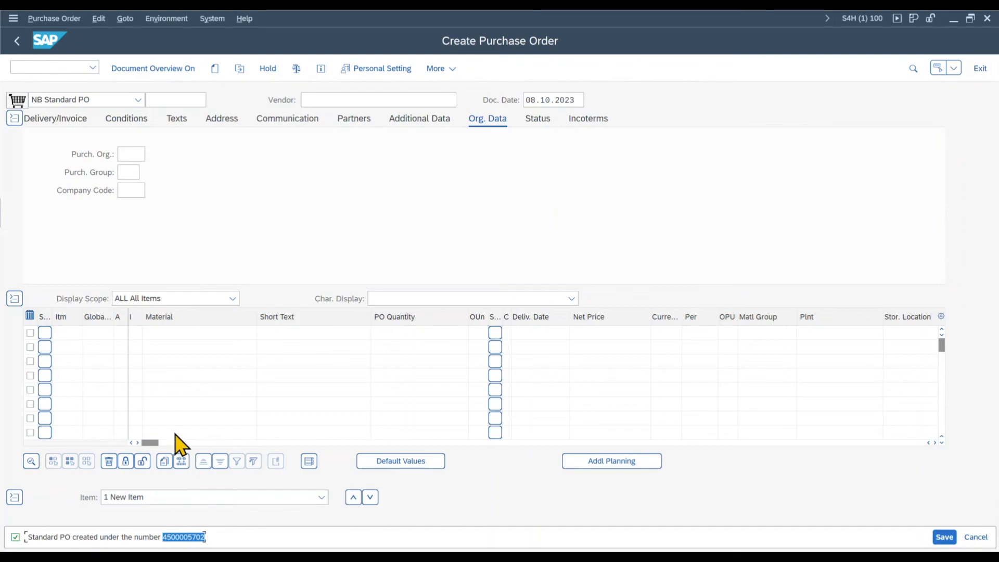
click(38, 69)
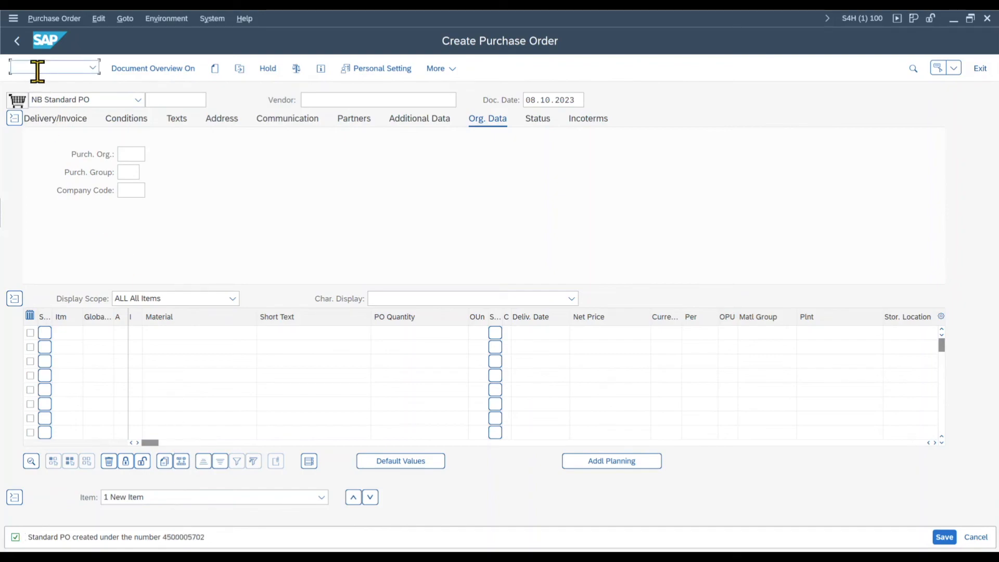
key(Return)
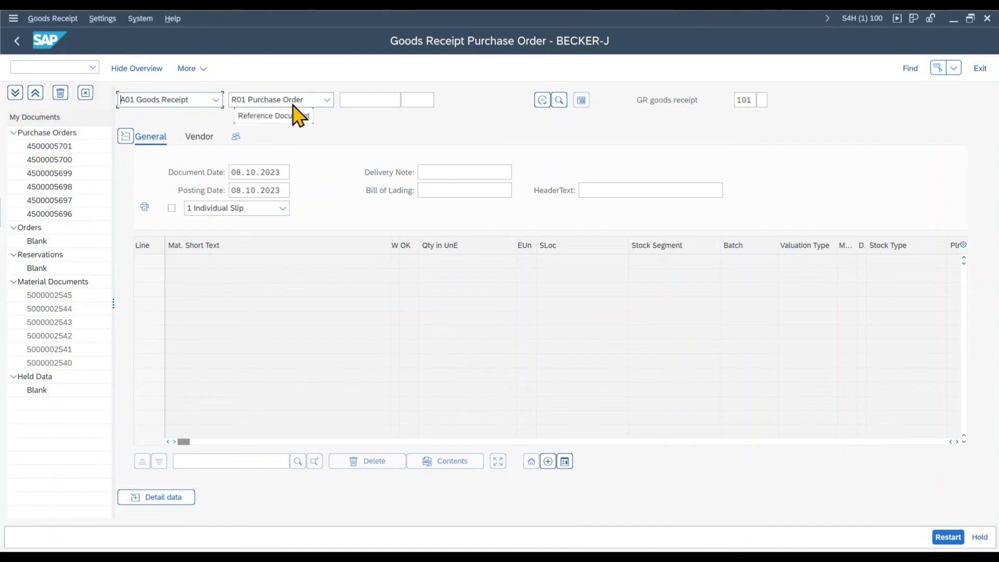
click(368, 102)
key(Return)
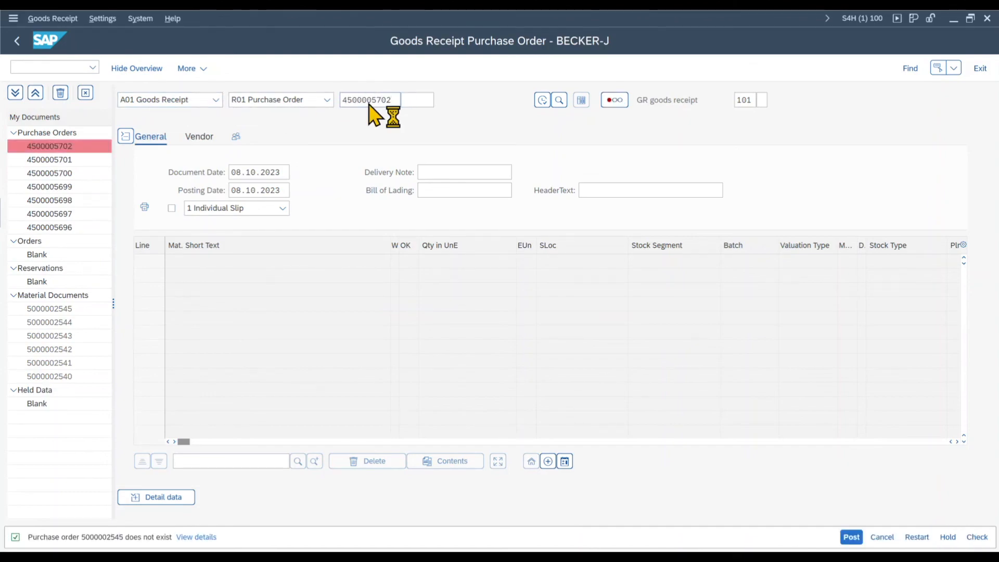
Step: Assign storage location 171A to the Y120 Bike line, mark it OK and post the goods receipt
click(604, 260)
click(599, 277)
click(409, 261)
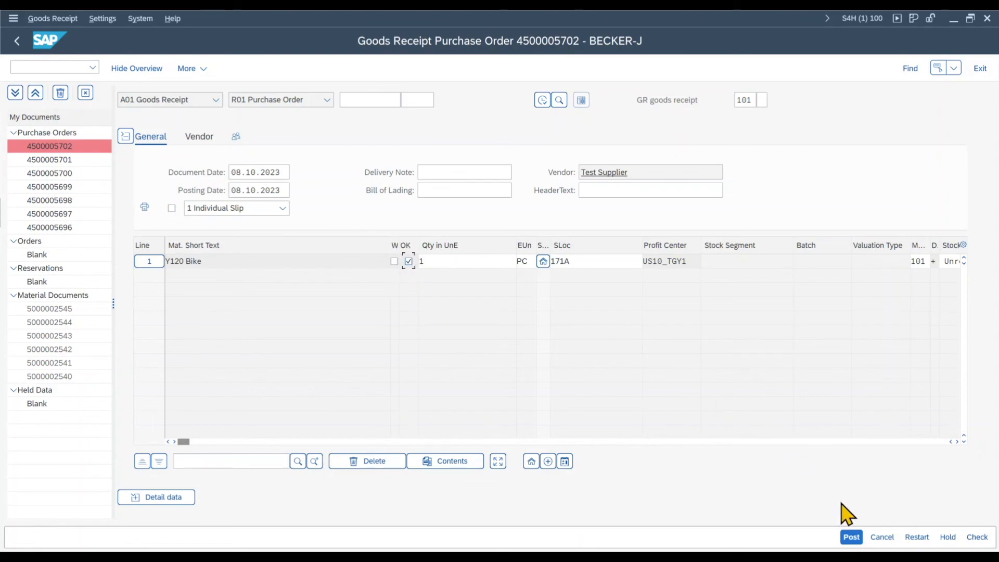
click(852, 538)
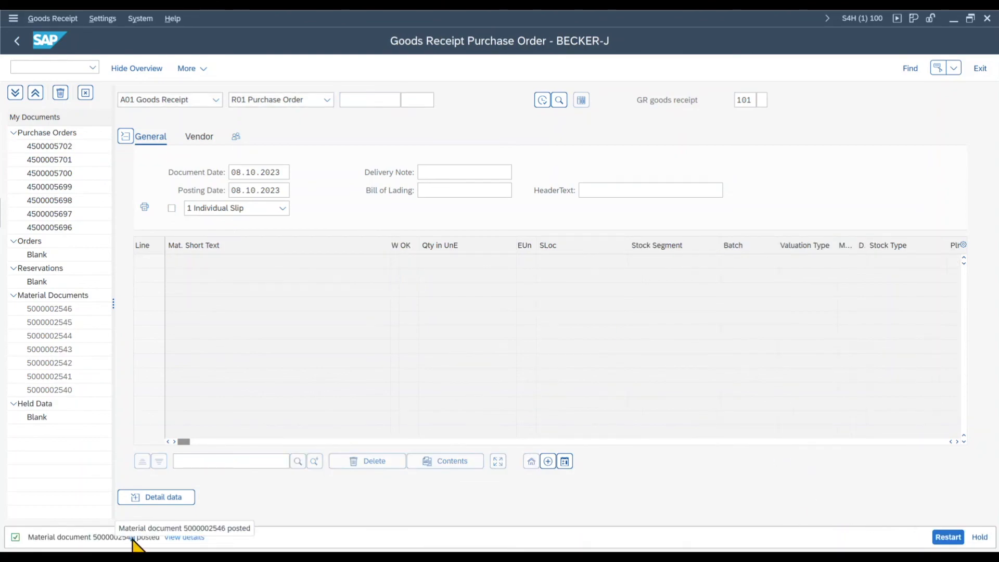
Step: Open transaction MRRL and enter the copied material document number as the goods receipt document
double_click(131, 537)
key(ctrl+c)
click(58, 67)
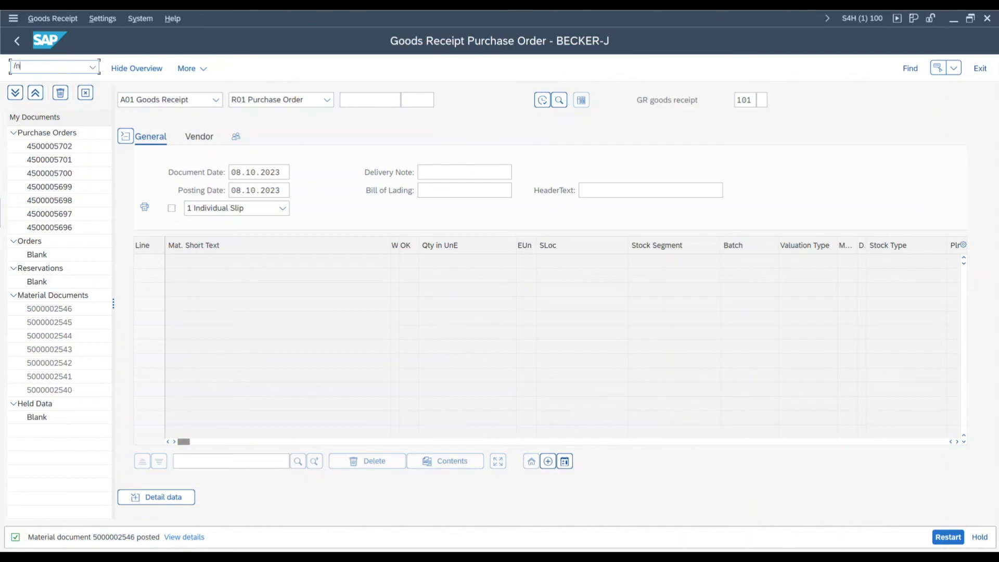
text(/nmrrl)
key(Return)
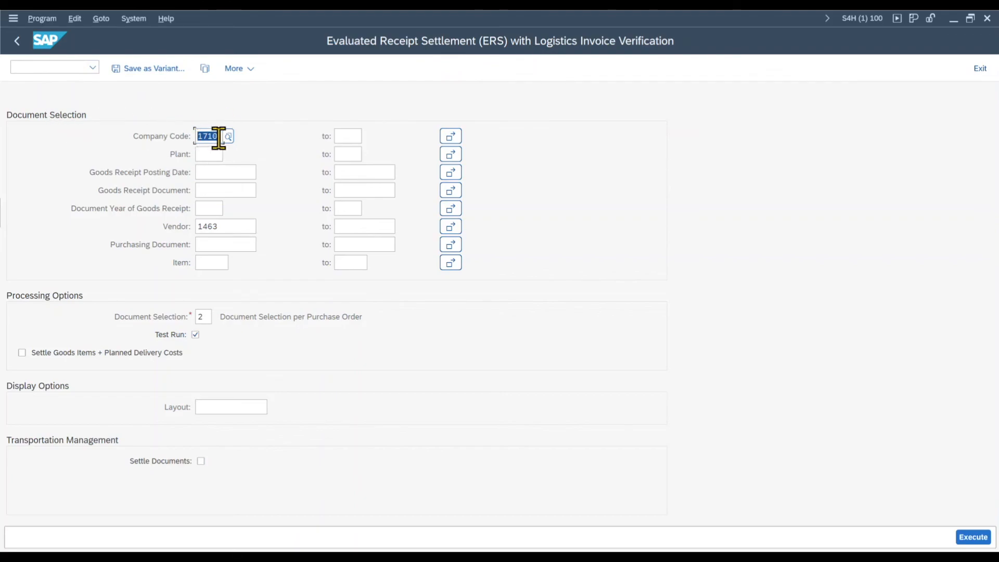
click(224, 191)
key(ctrl+v)
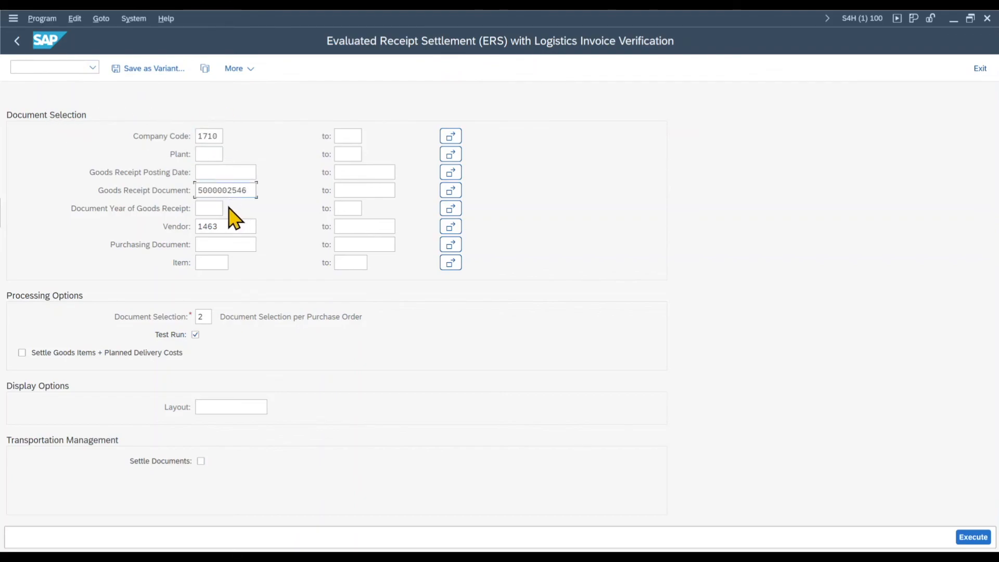
Step: Review the available document selection types and choose 2, Document Selection per Purchase Order
drag(228, 232, 194, 231)
click(229, 229)
click(197, 312)
text(2)
click(217, 317)
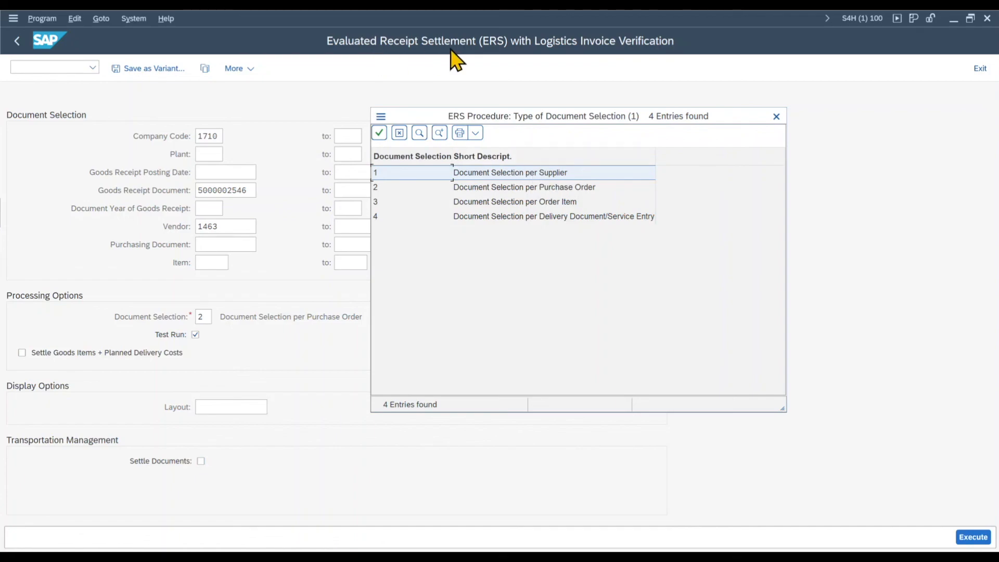
click(474, 189)
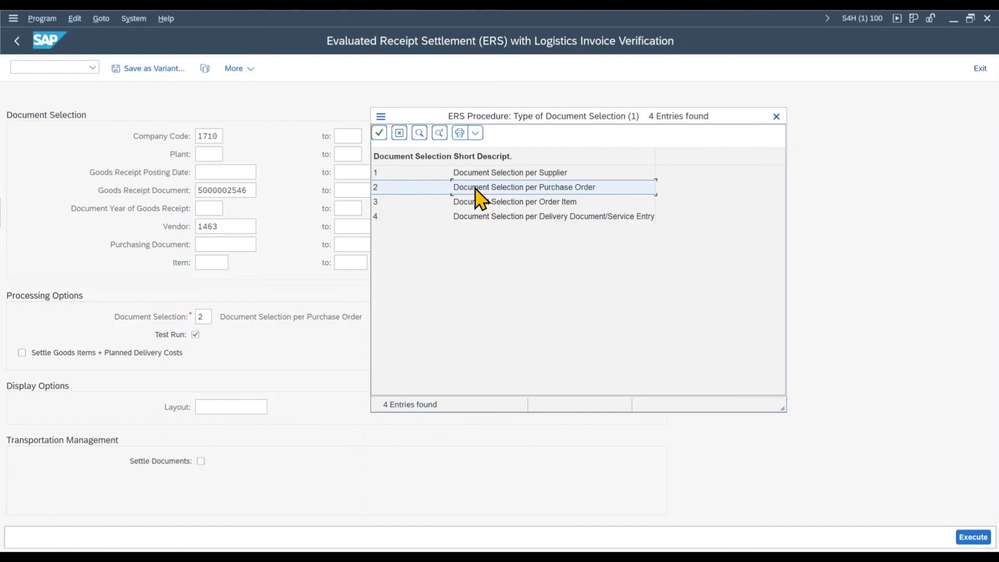
click(557, 201)
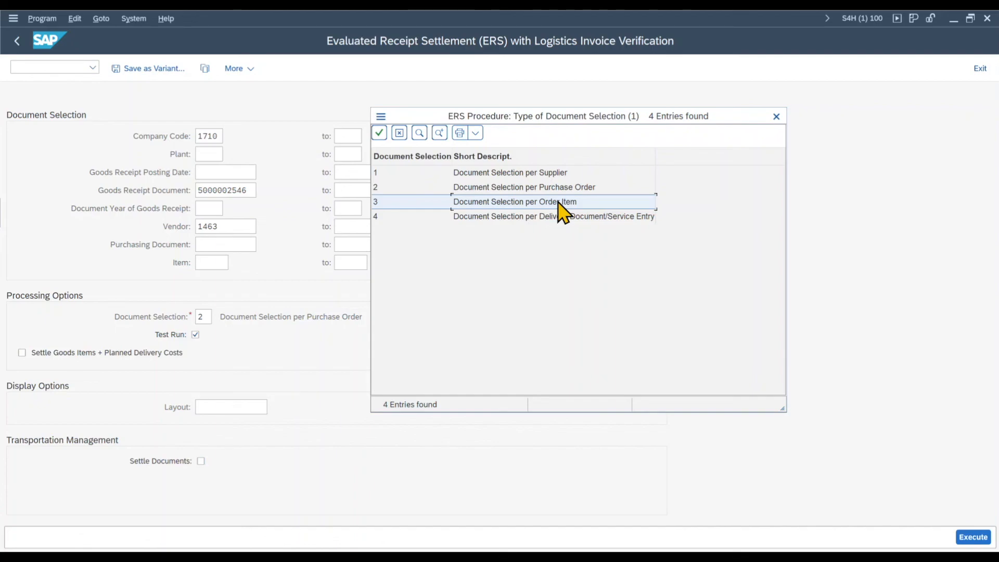
click(557, 217)
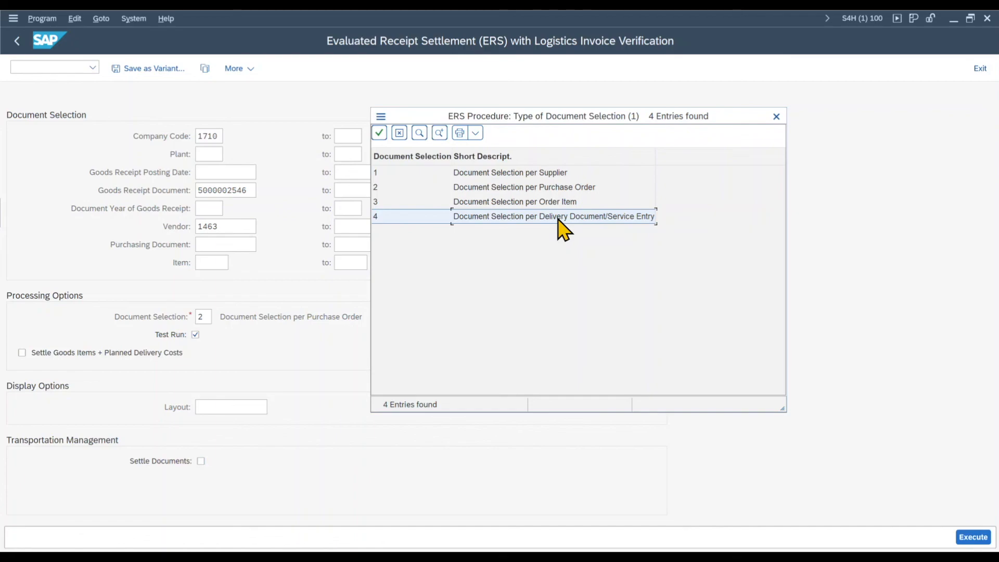
click(505, 188)
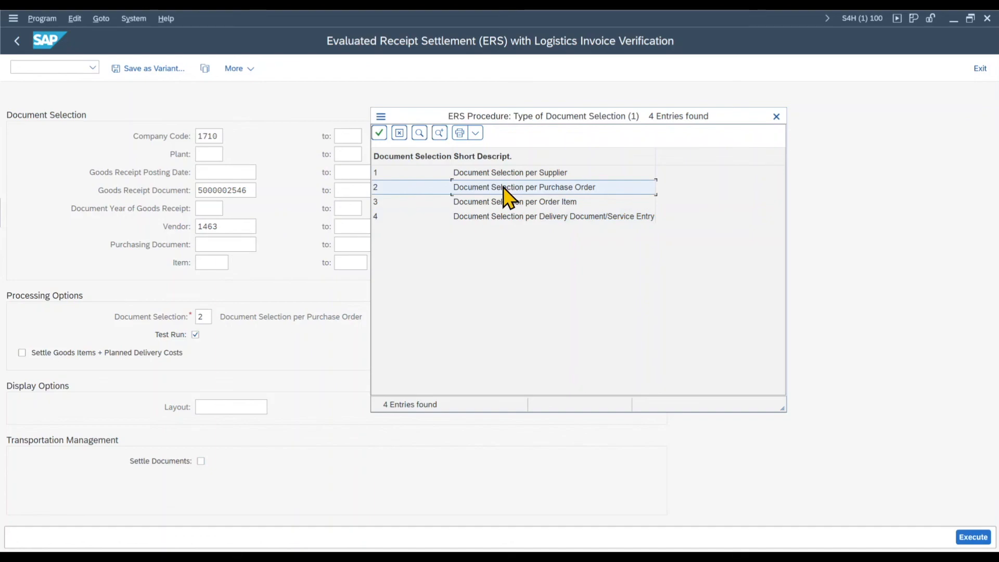
double_click(503, 188)
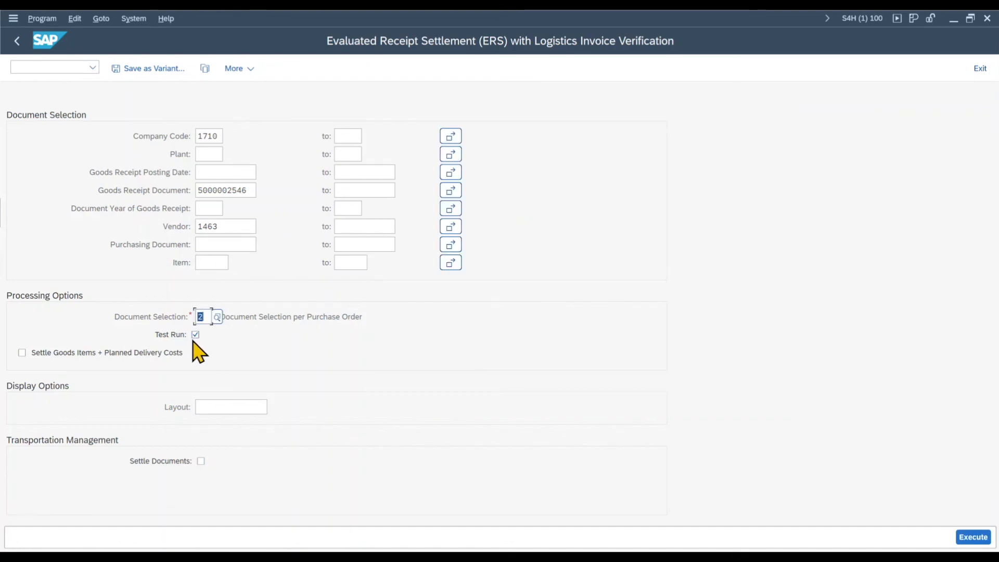
Step: Execute the receipt settlement as a test run and run it again with Test Run switched off
click(982, 541)
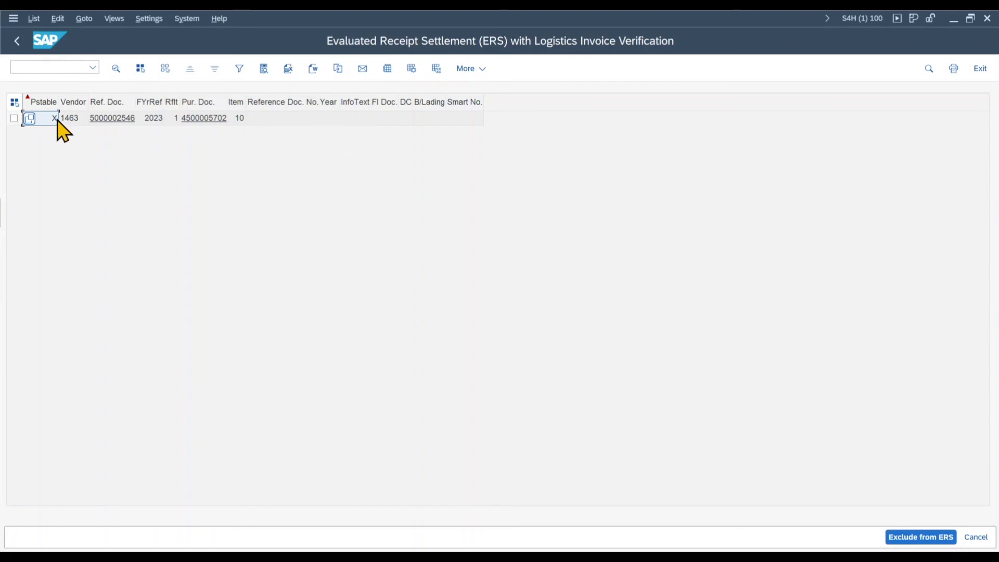
click(18, 41)
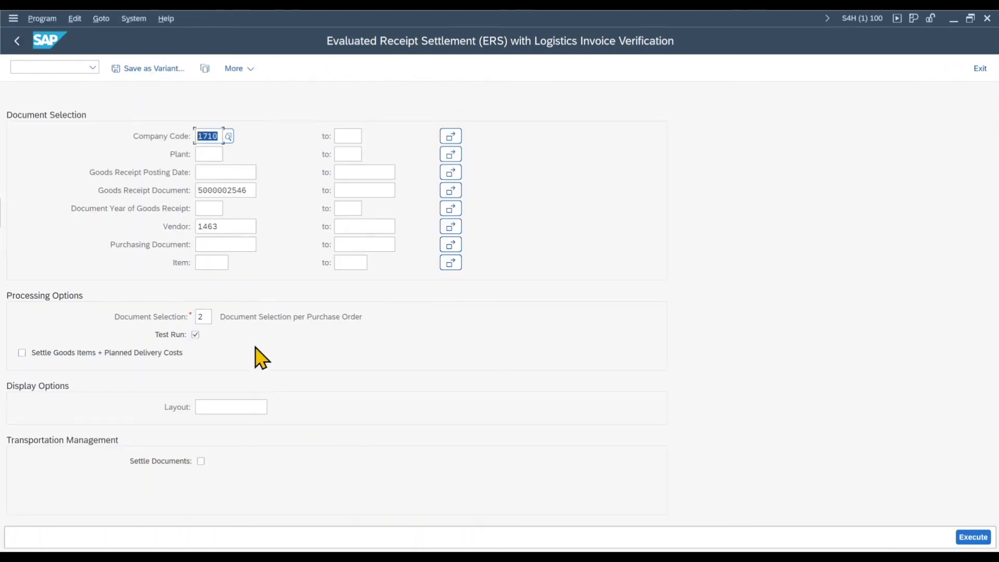
click(967, 538)
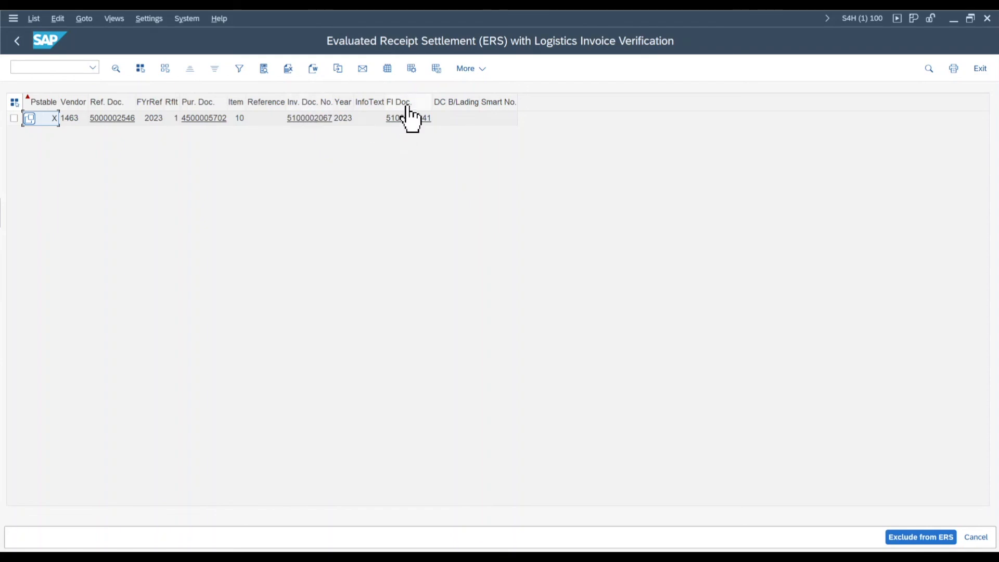
Step: Open the settlement's invoice document, examine its credit memo printout and return to the ERS result list
click(312, 118)
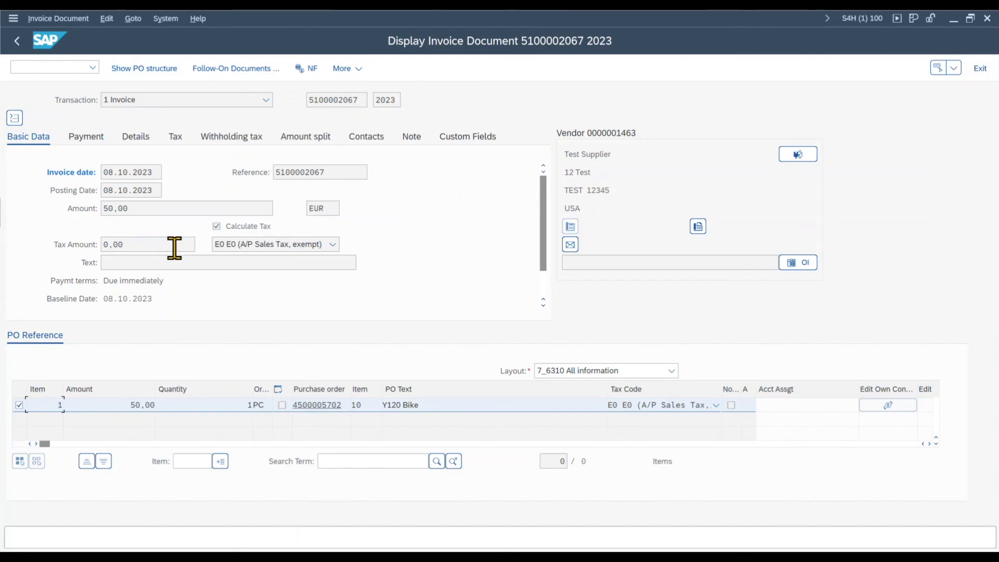
click(133, 18)
mouse_move(154, 52)
click(307, 54)
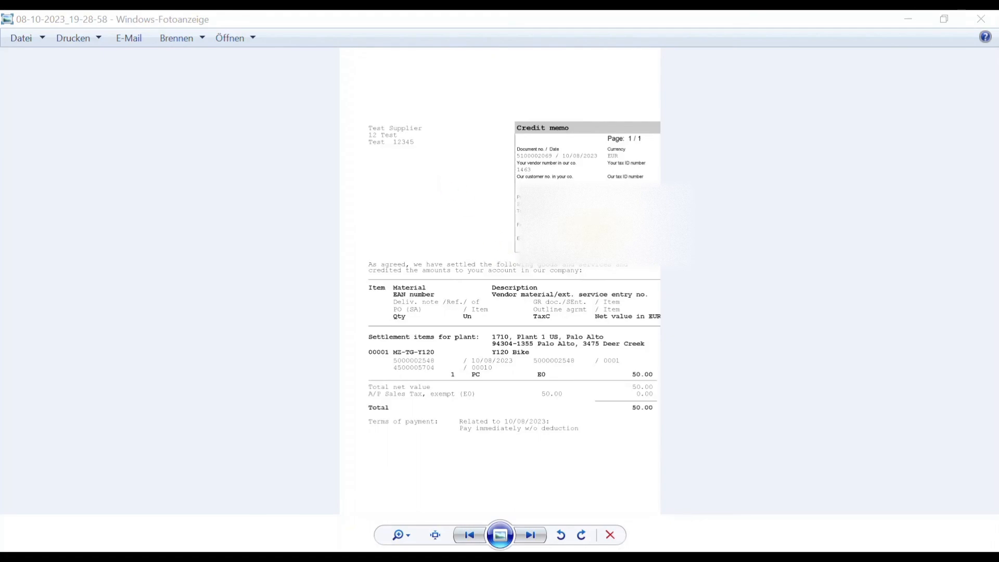
scroll(586, 281, up, 1)
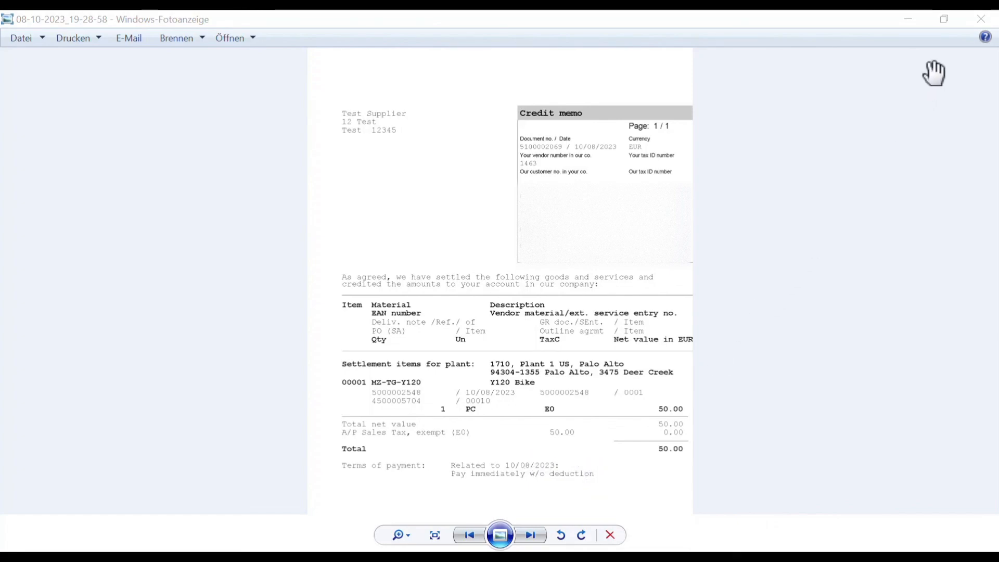
click(980, 22)
click(19, 41)
click(18, 42)
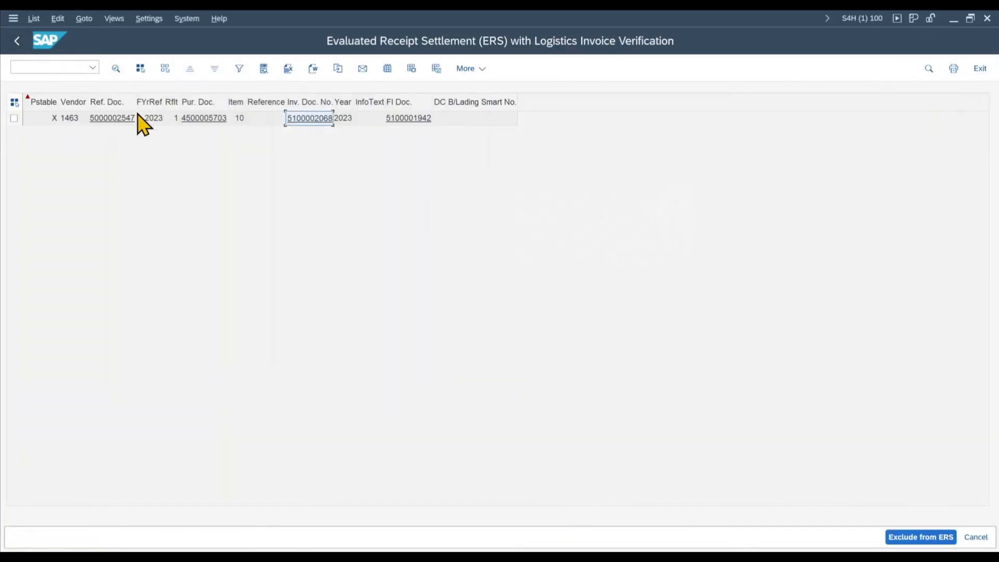
Step: Open the FI document of the settlement and examine its supplier and GR/IR line items
click(411, 118)
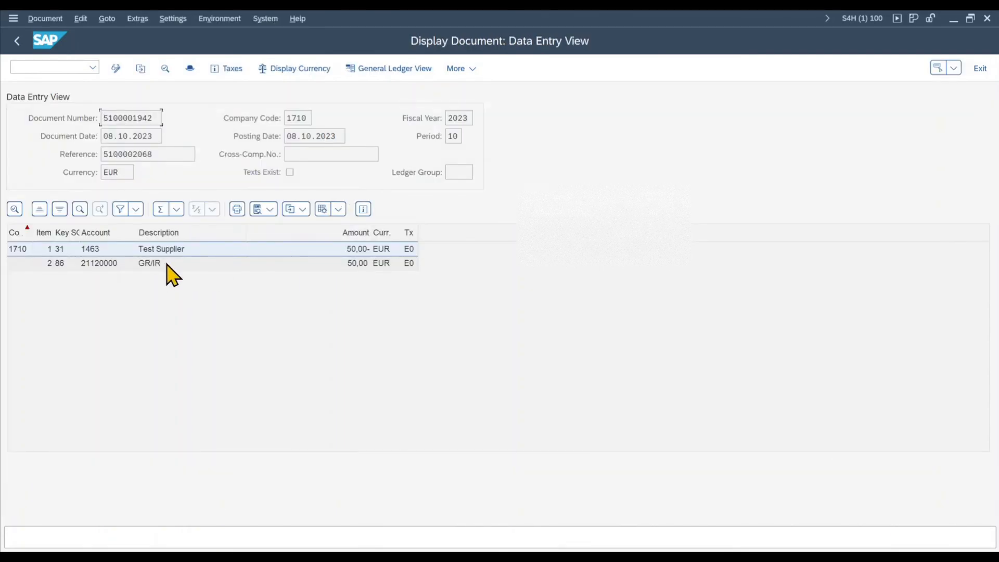
click(171, 264)
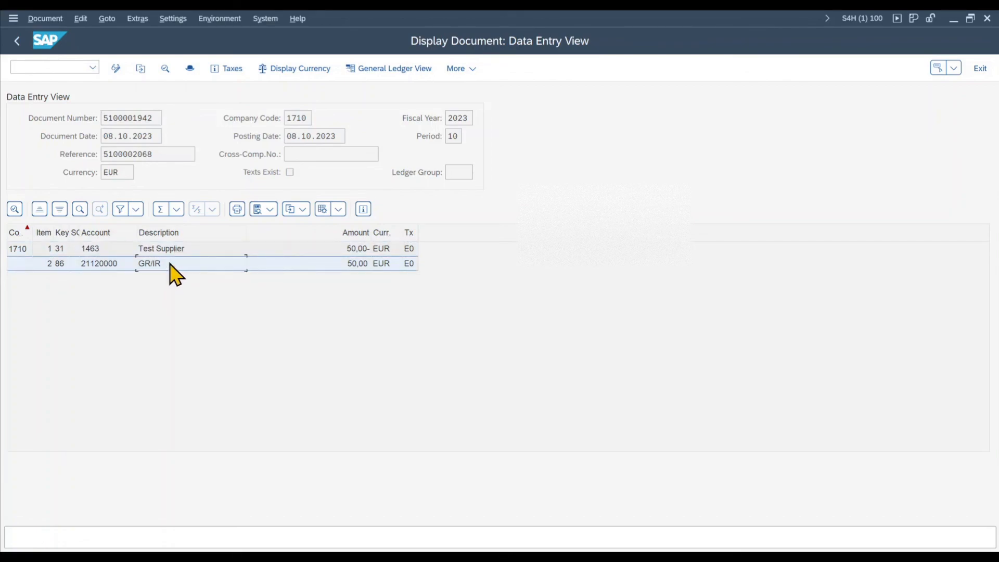
click(170, 250)
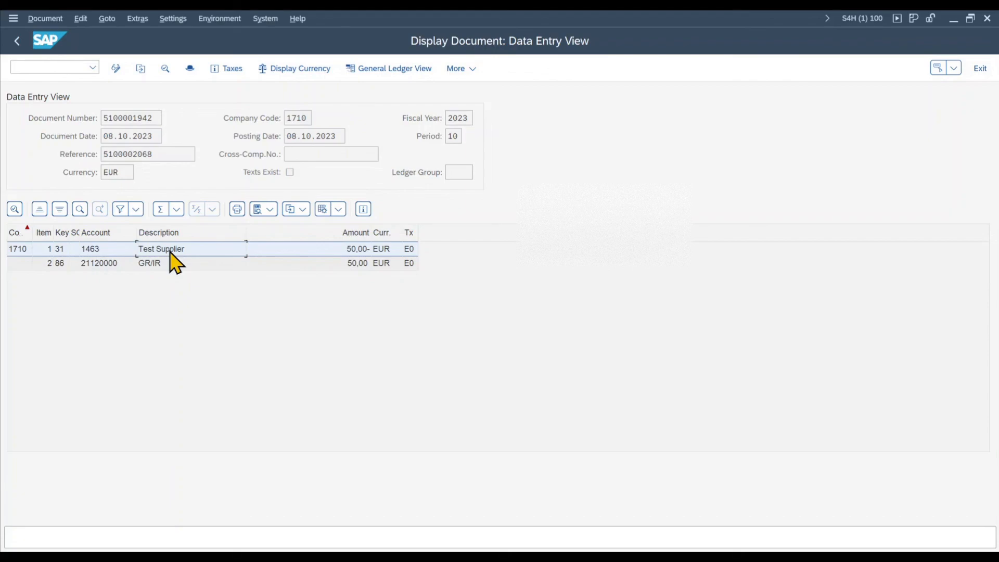